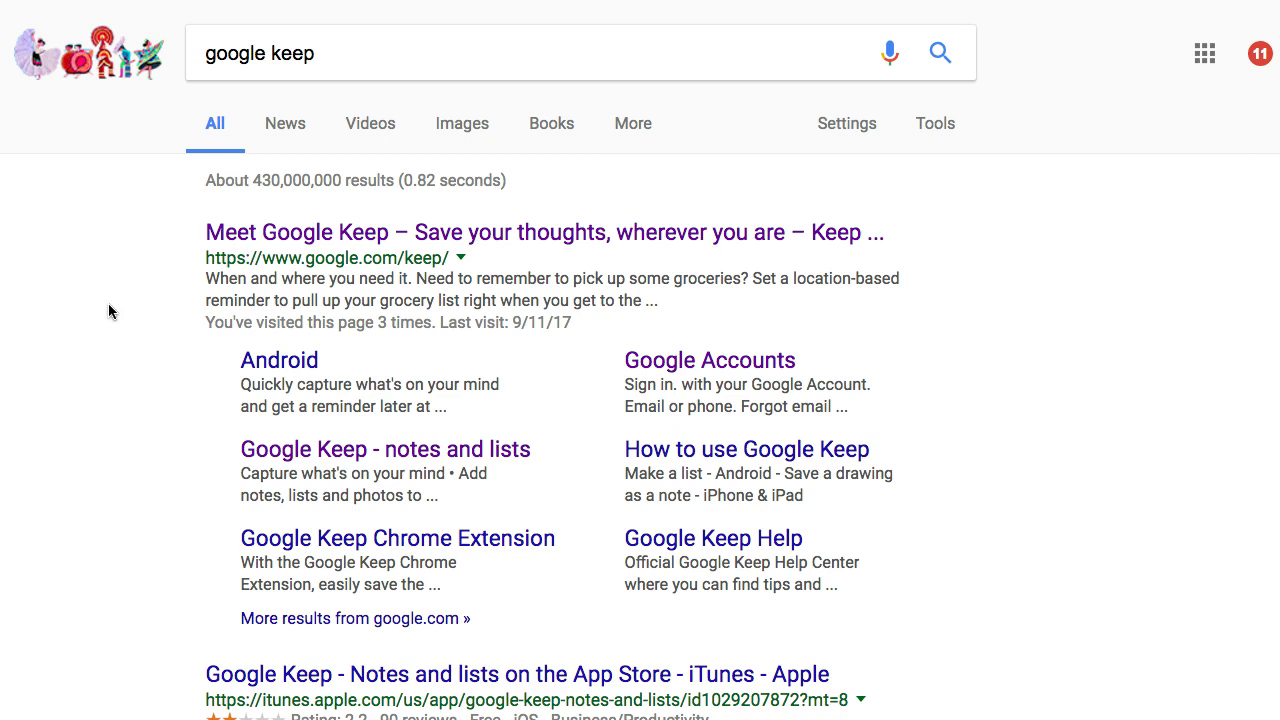
- Look through the web search results for Google Keep
click(104, 327)
click(79, 358)
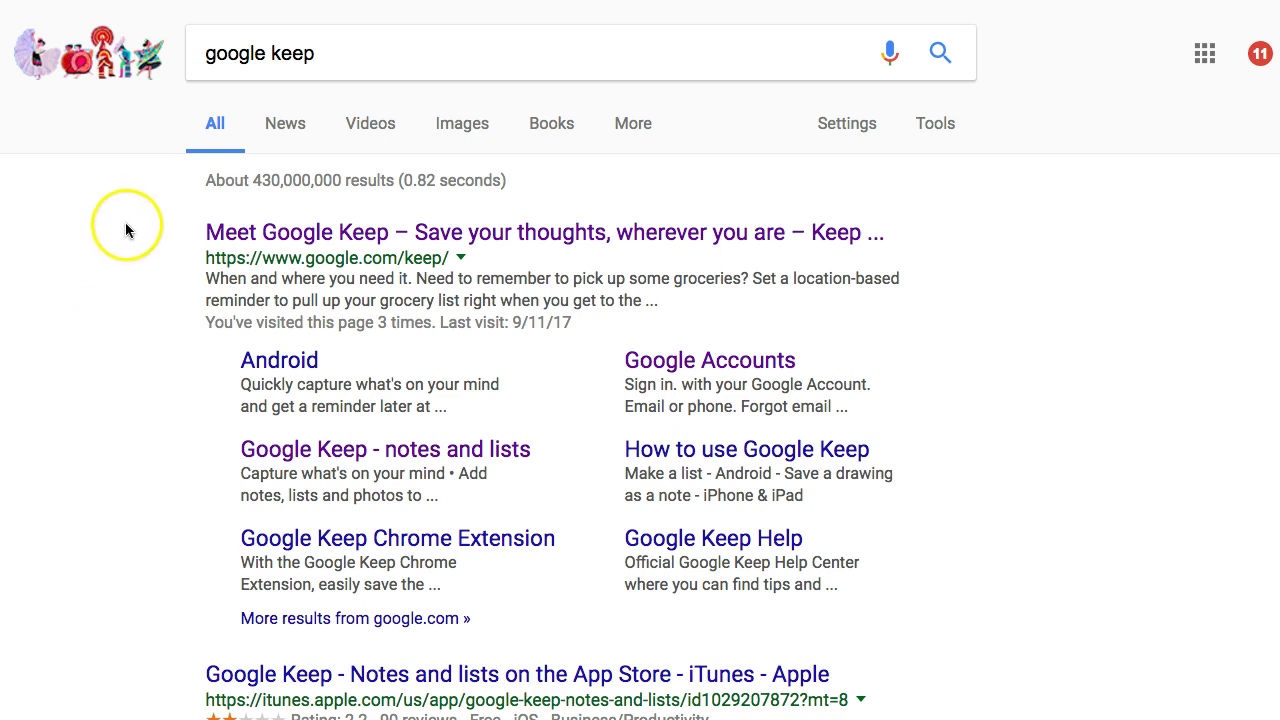
scroll(124, 266, down, 3)
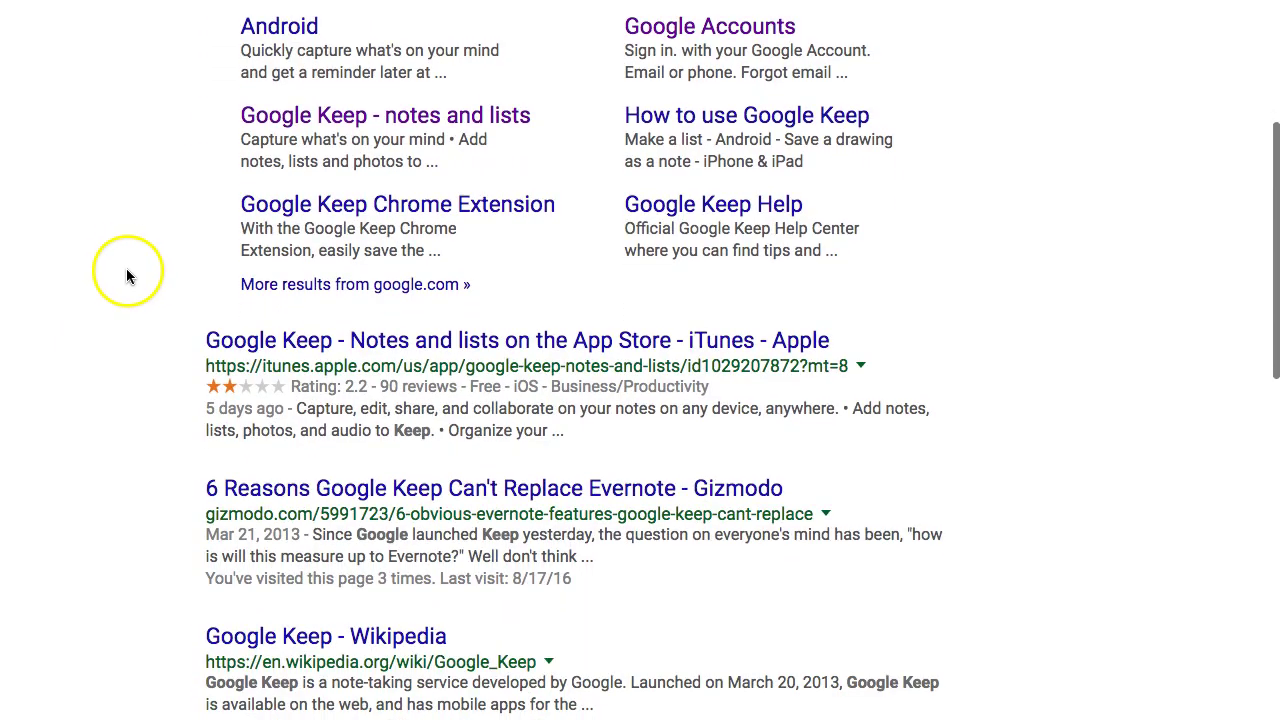
scroll(116, 342, down, 3)
scroll(118, 350, down, 6)
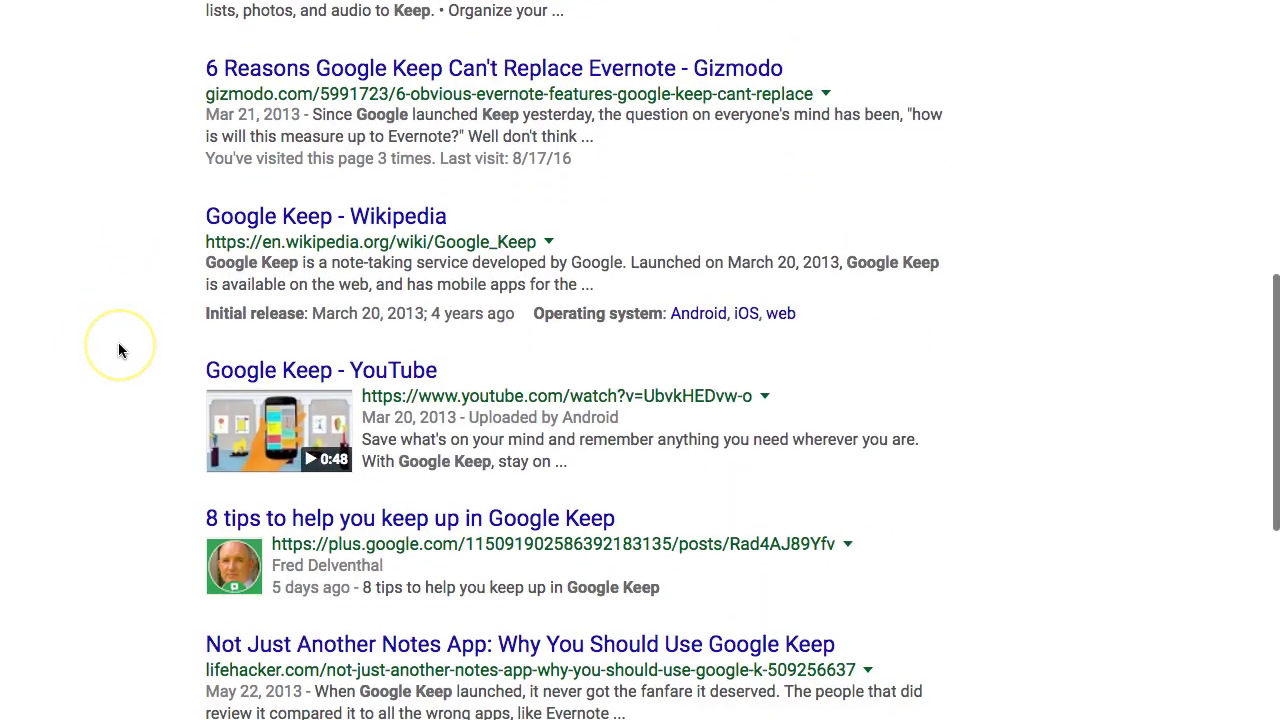
key(Home)
scroll(118, 350, down, 3)
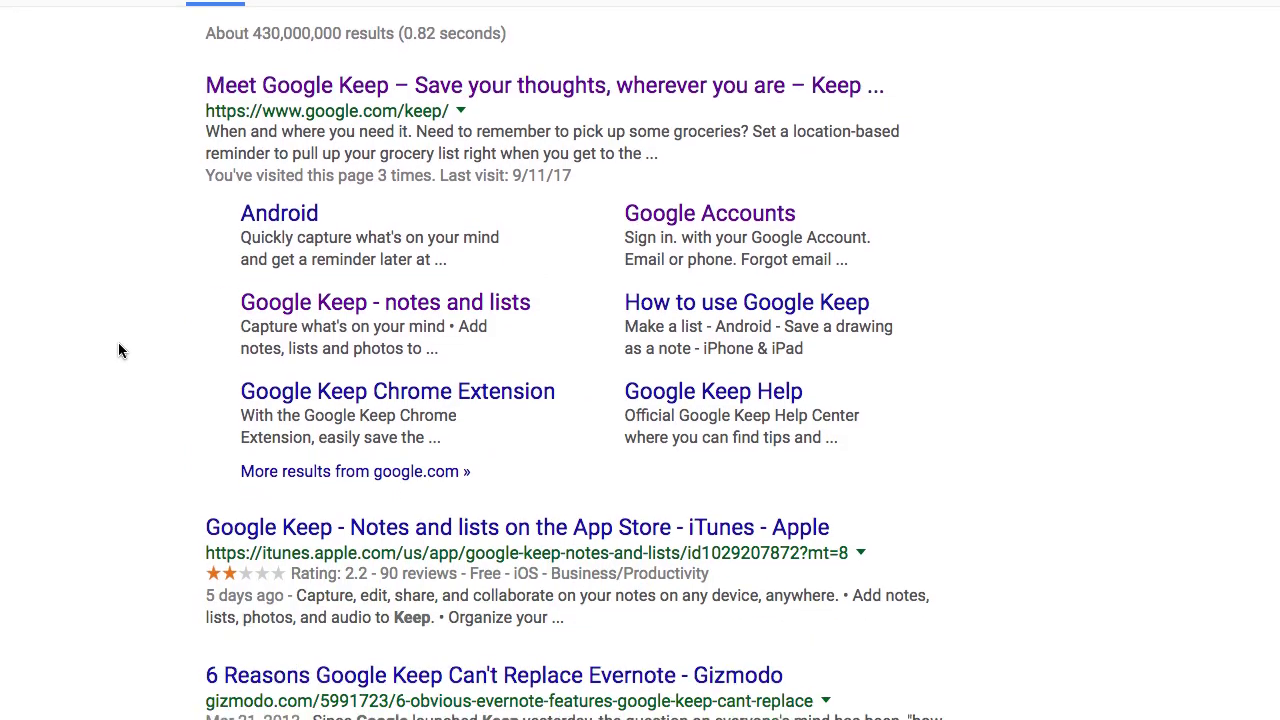
scroll(118, 350, up, 3)
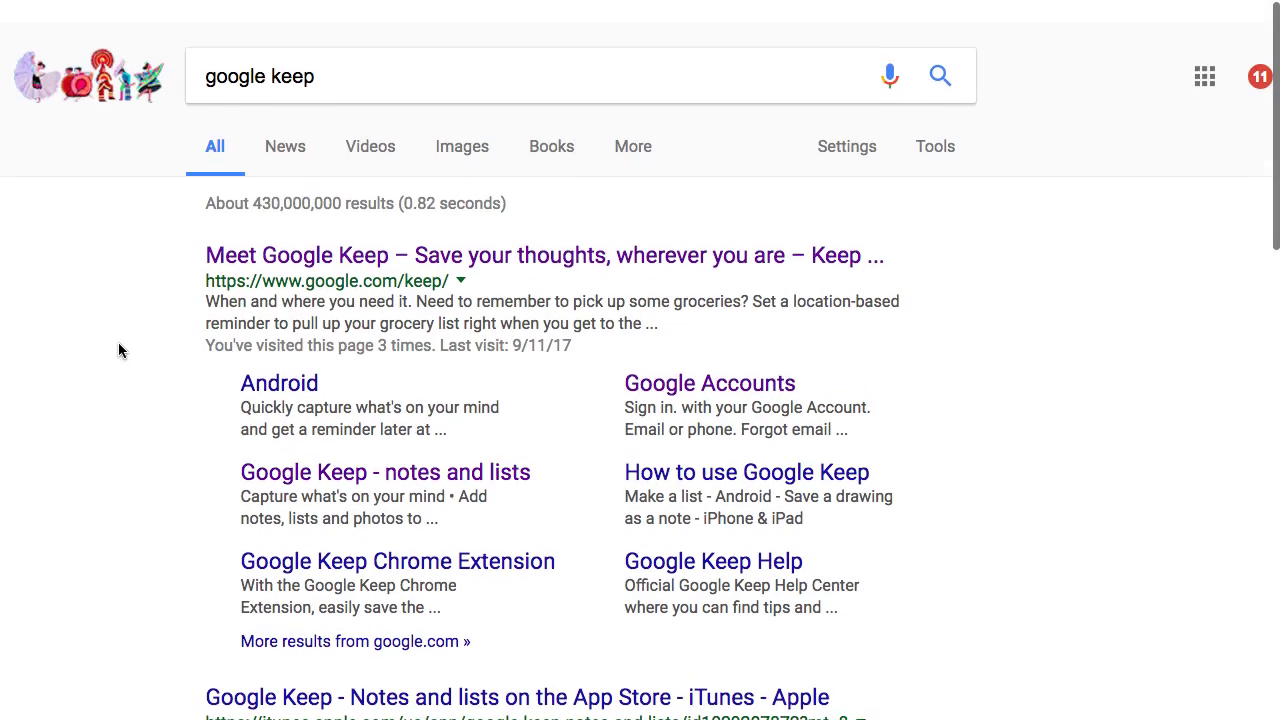
click(80, 370)
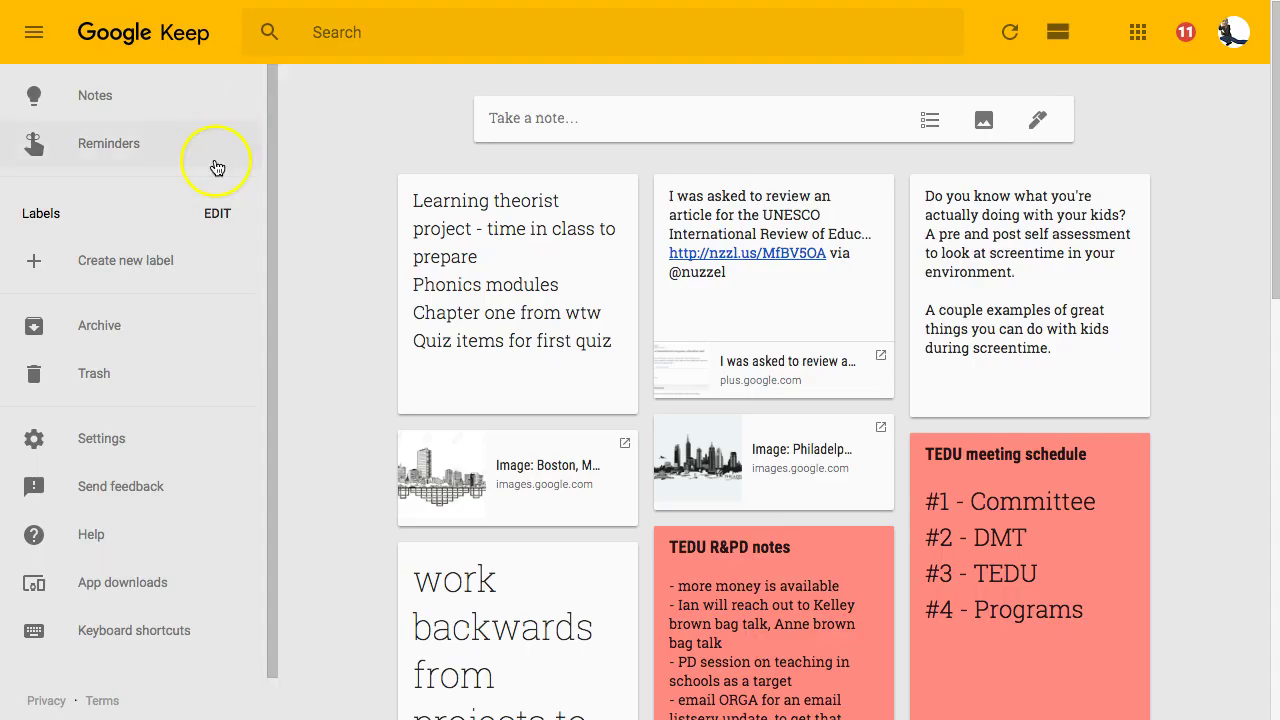
- Check which Google account is signed in to Keep, and close the account details
click(1233, 33)
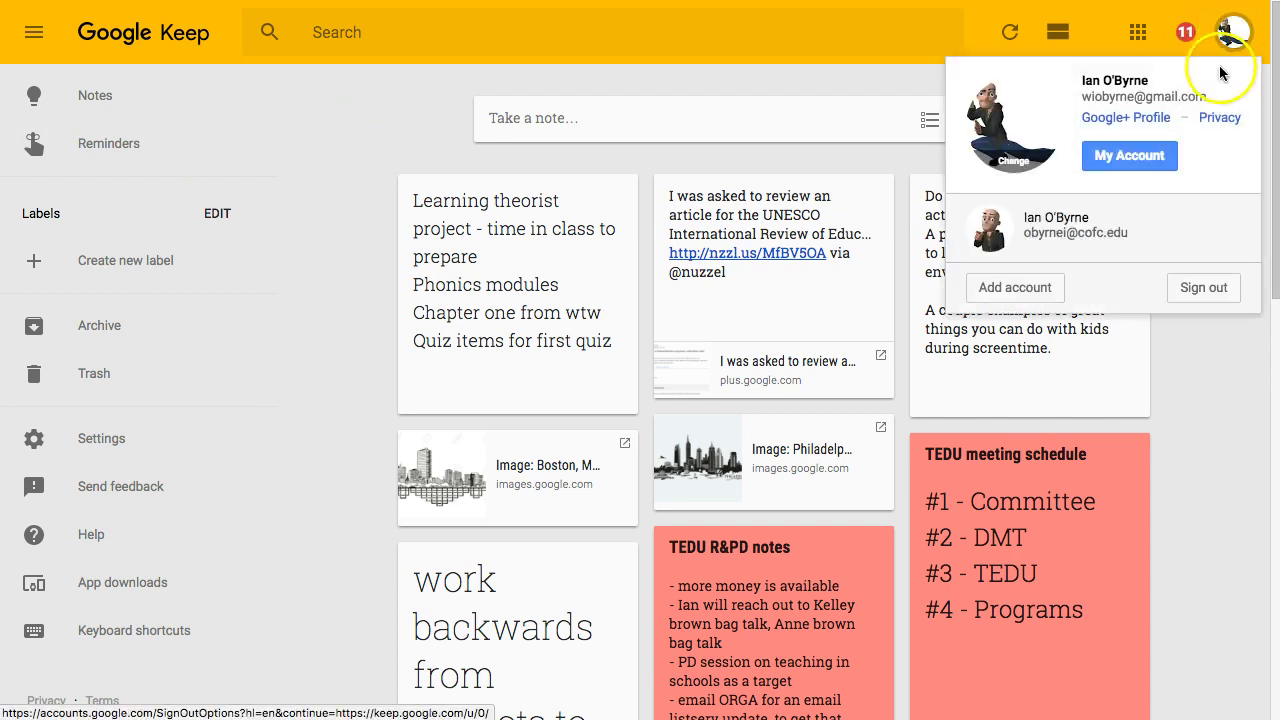
click(1195, 373)
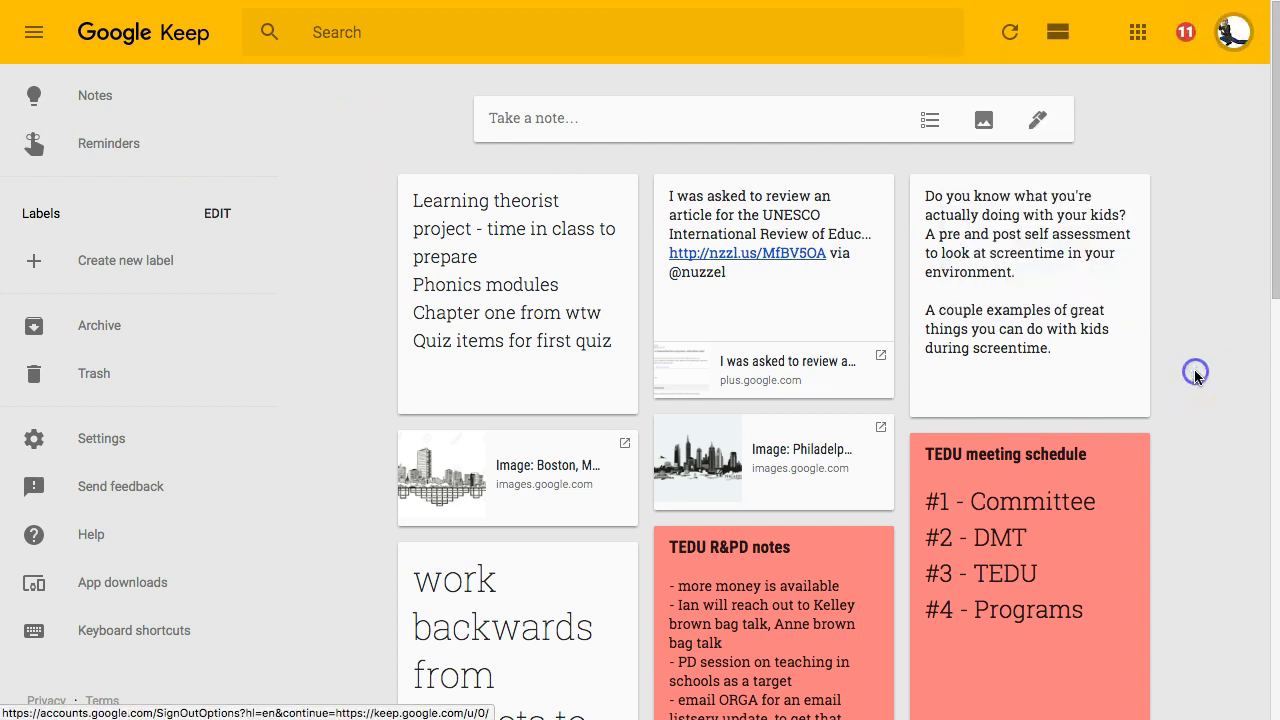
click(353, 116)
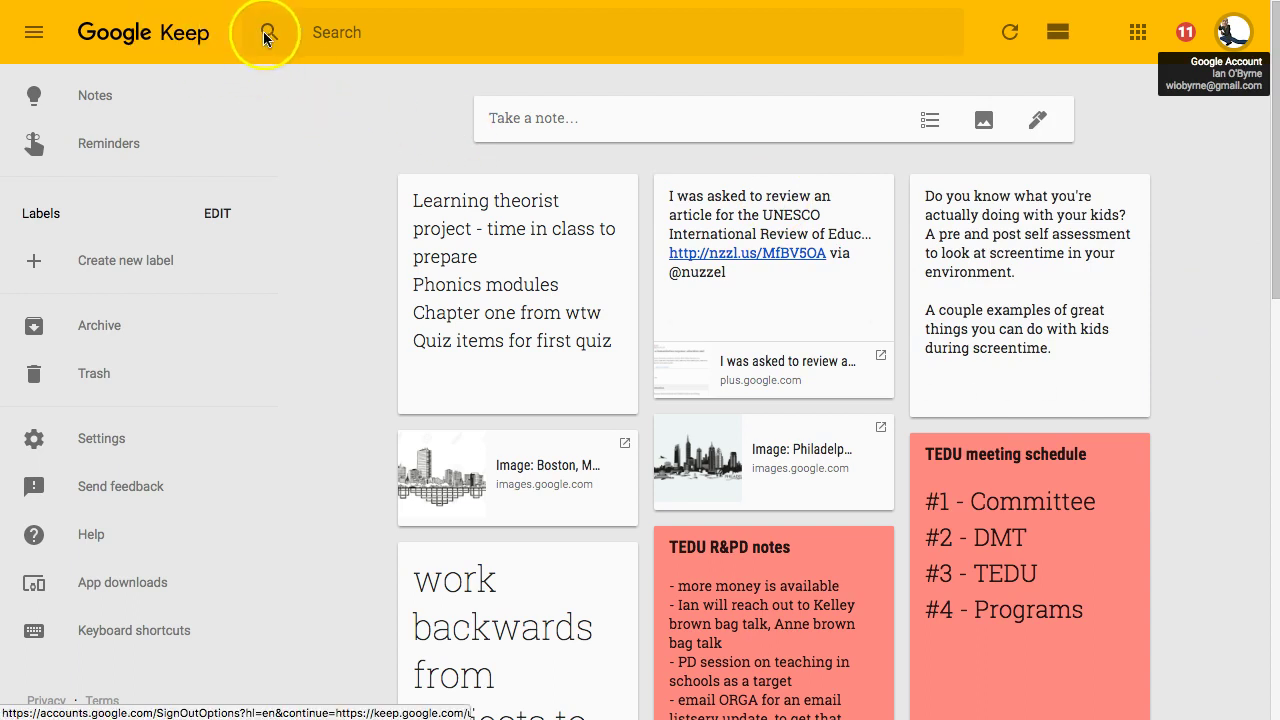
- Search the notes for "jelly"
click(338, 32)
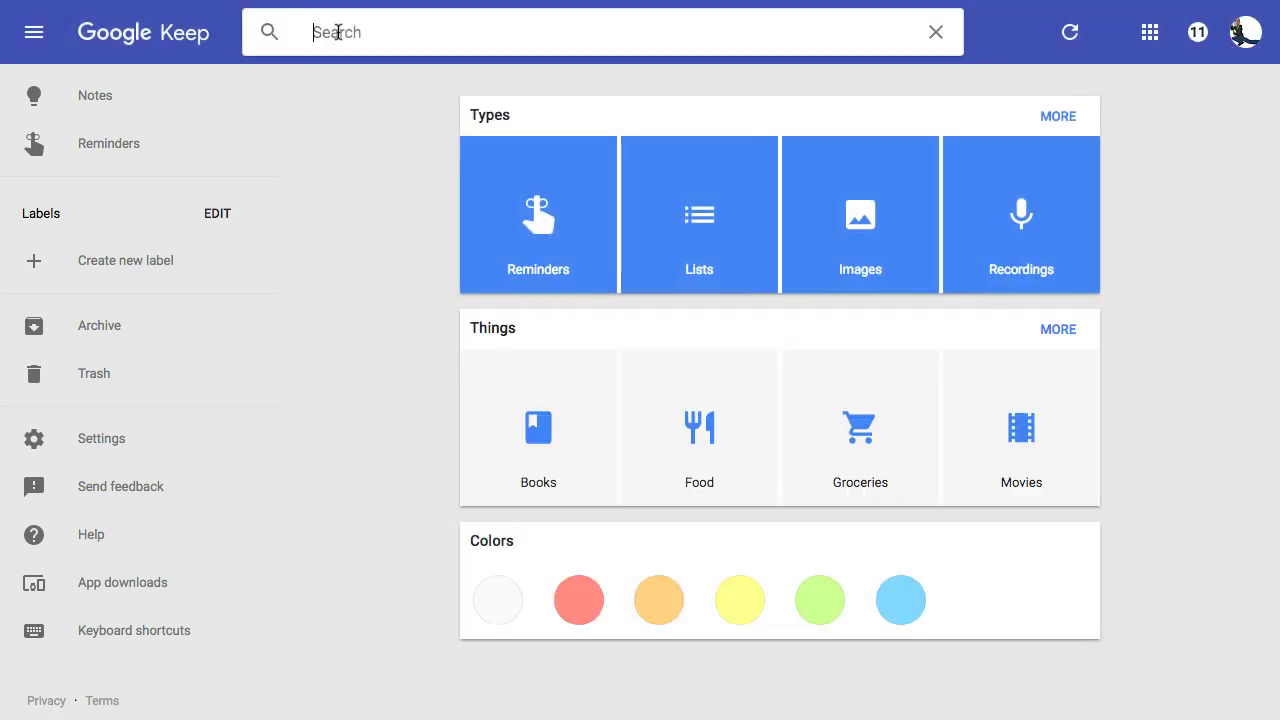
text(jeelly)
key(BackSpace)
key(BackSpace)
key(BackSpace)
key(BackSpace)
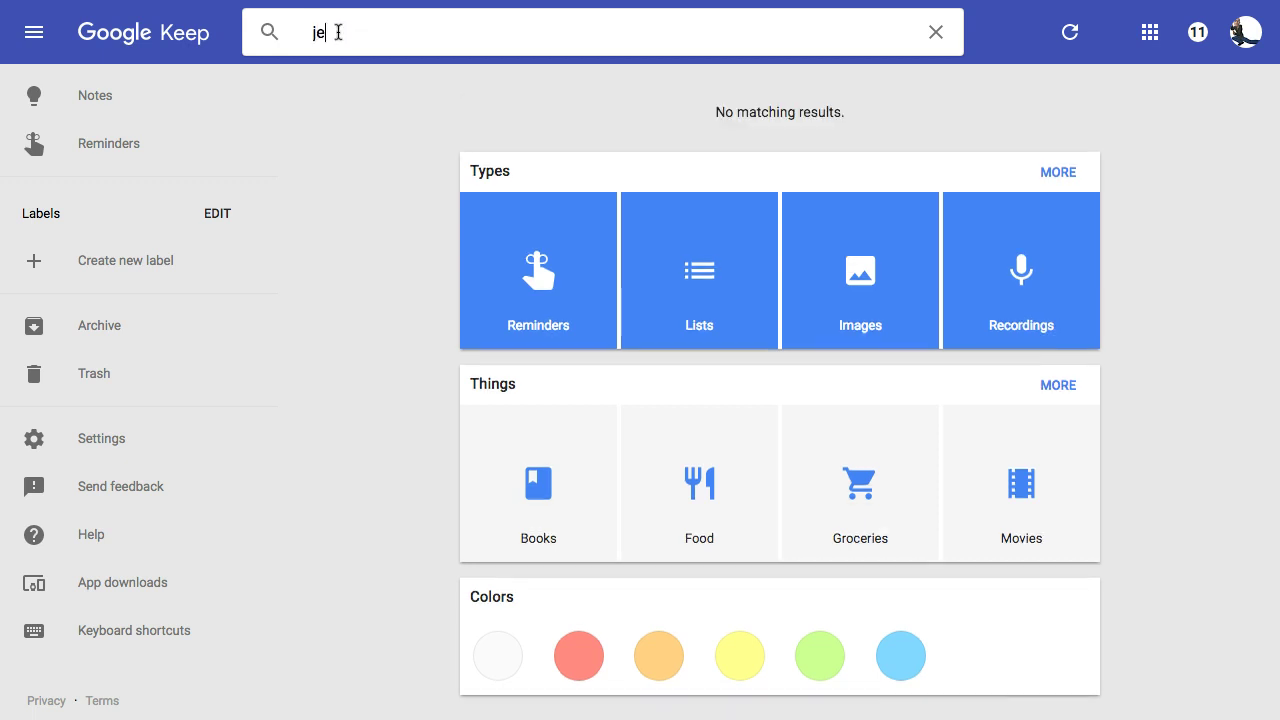
text(lly)
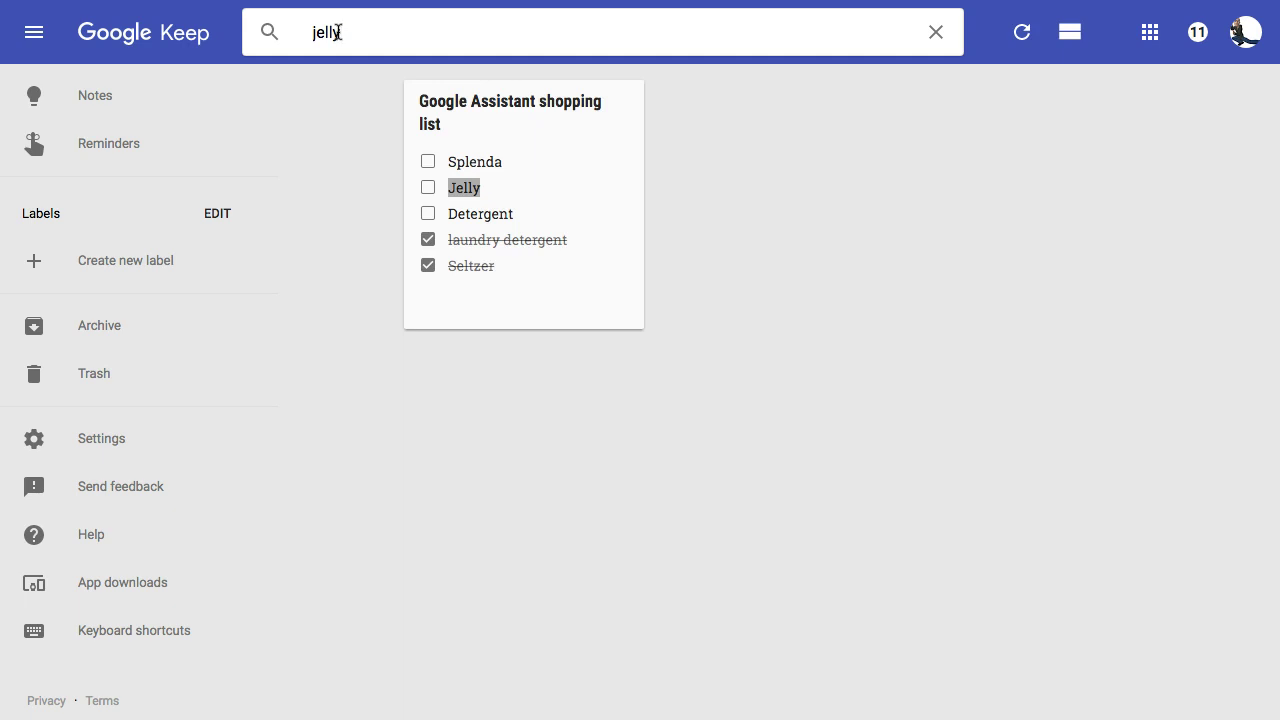
- Open the Google Assistant shopping list note from the search results to view its items, and close it
click(477, 163)
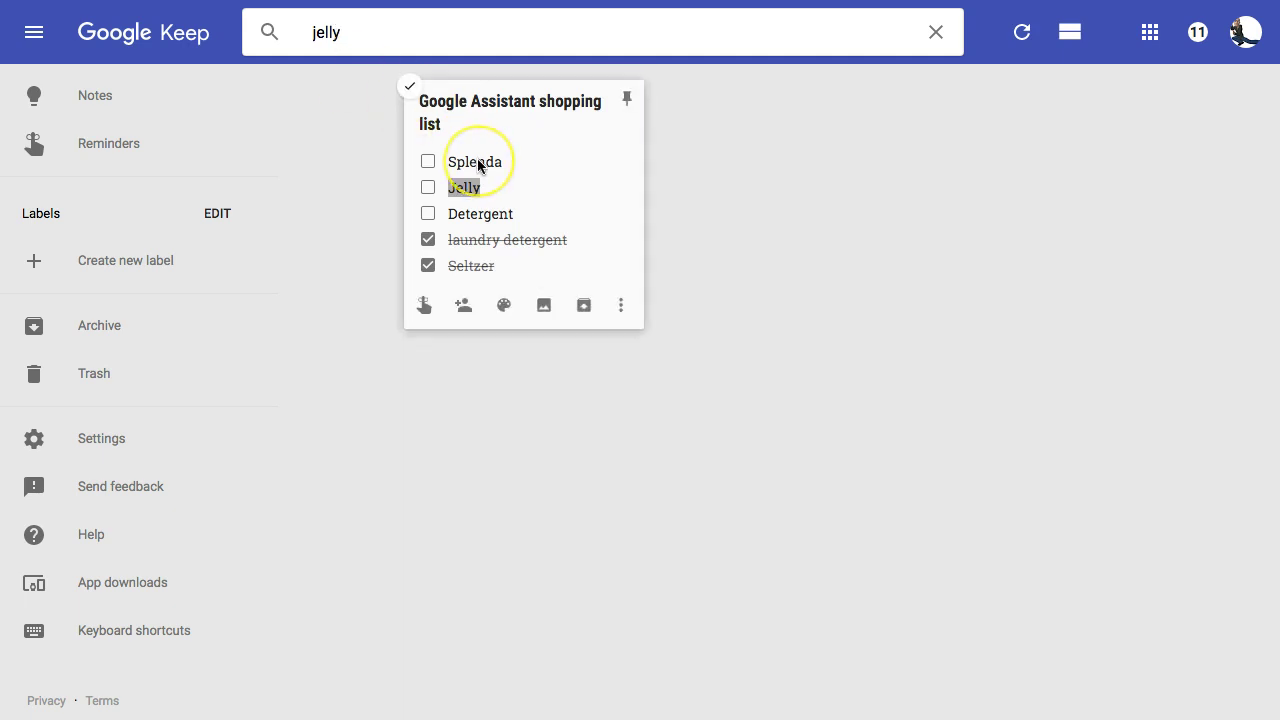
click(470, 106)
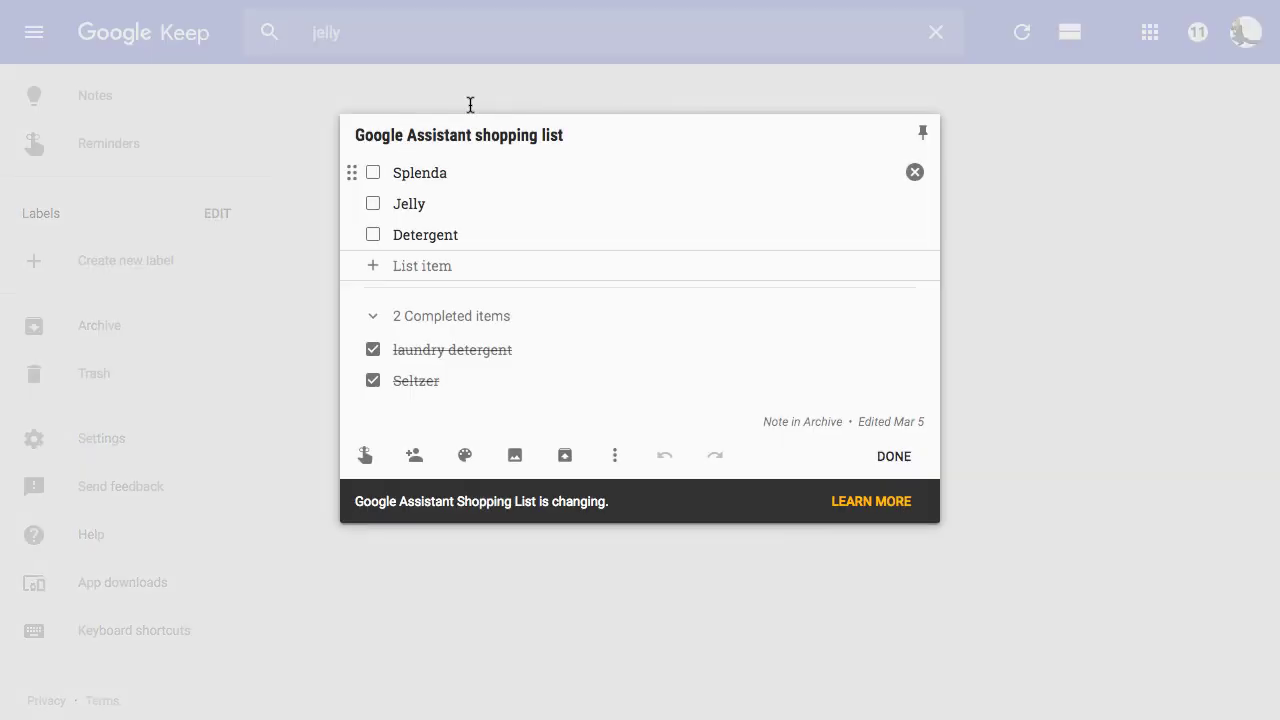
click(1014, 161)
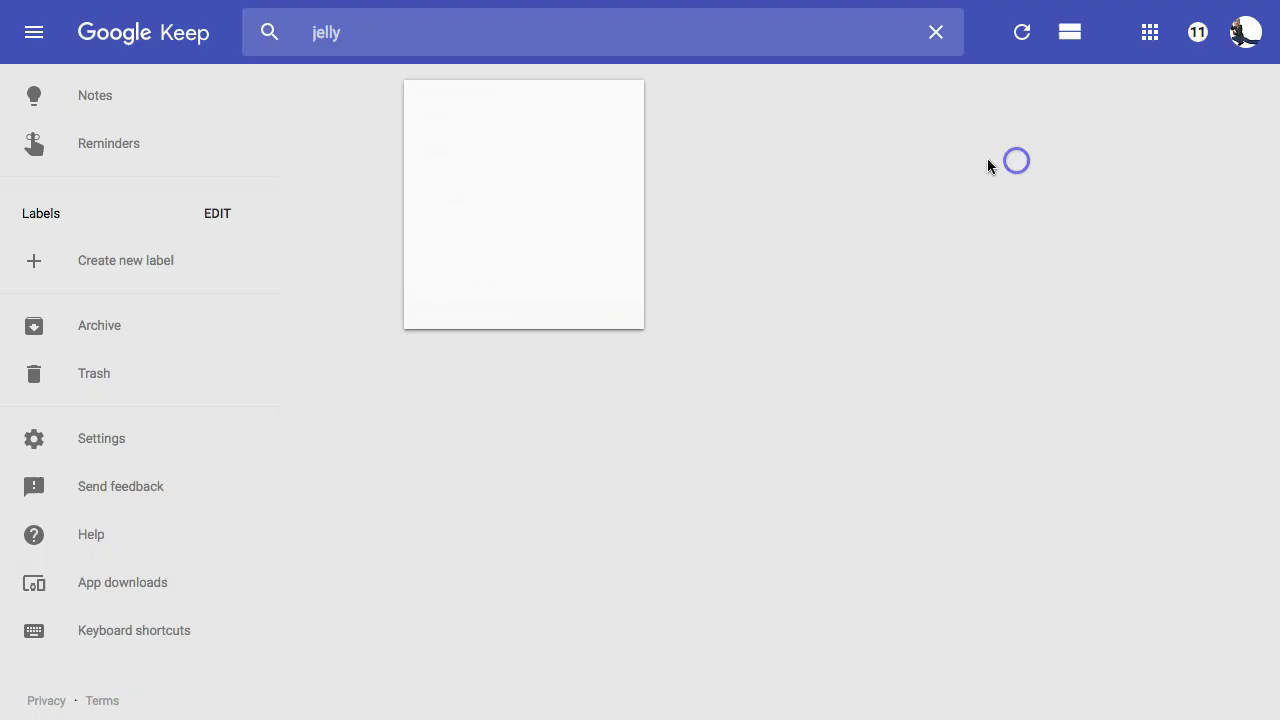
- Search the notes for "portfolio" and clear the search term
double_click(327, 34)
text(portfolio)
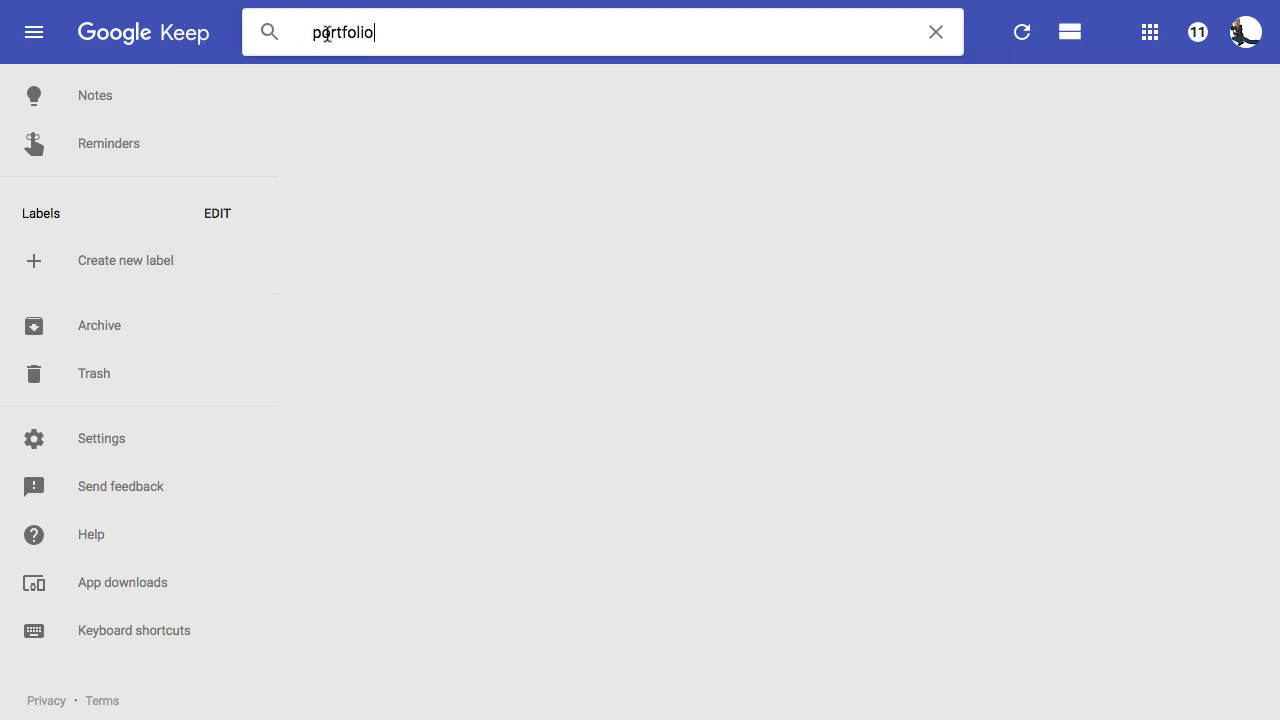
key(BackSpace)
key(BackSpace)
key(BackSpace)
key(BackSpace)
key(BackSpace)
key(BackSpace)
key(BackSpace)
key(BackSpace)
key(BackSpace)
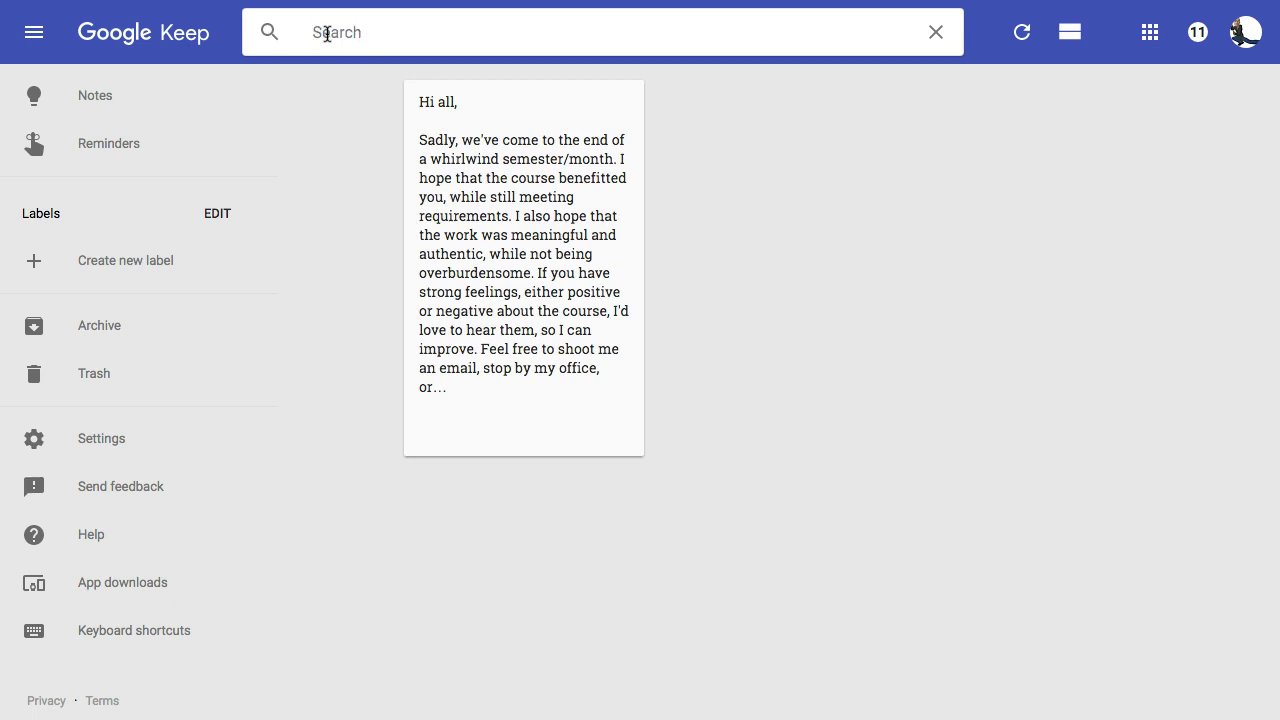
- Search the notes for "wordpress", clear the search and return to the full notes list
text(wordpress)
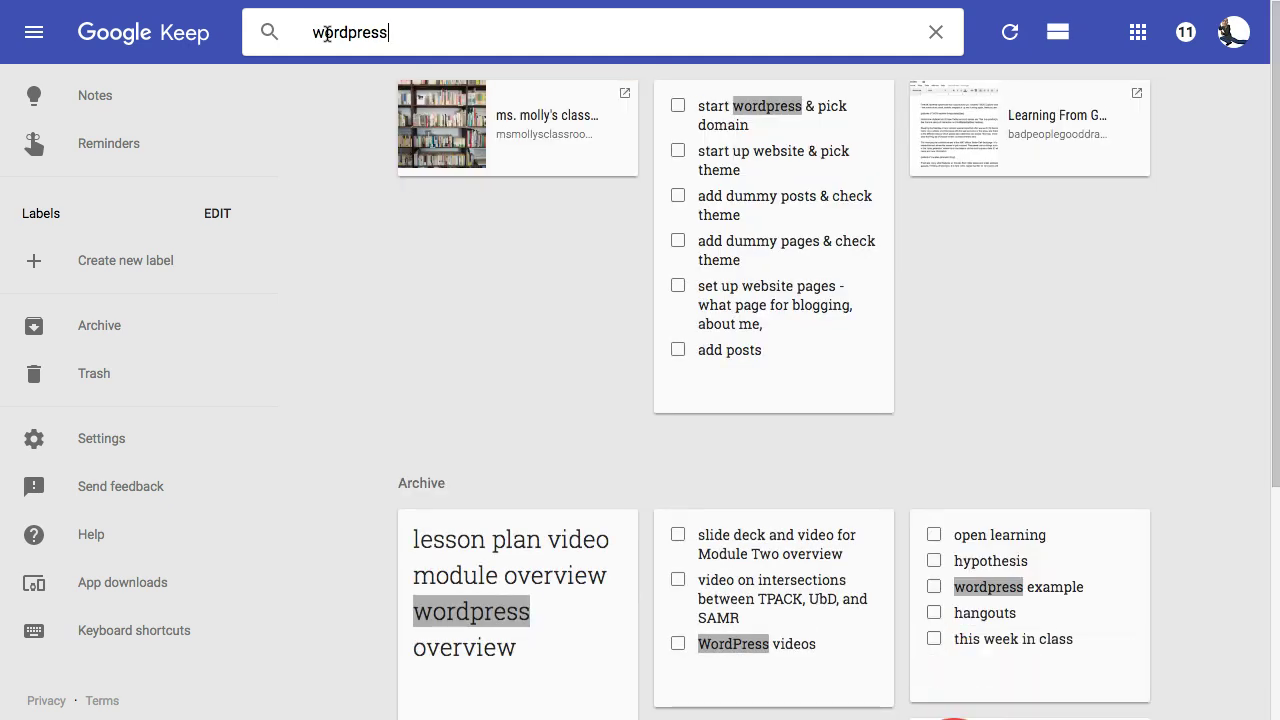
click(936, 35)
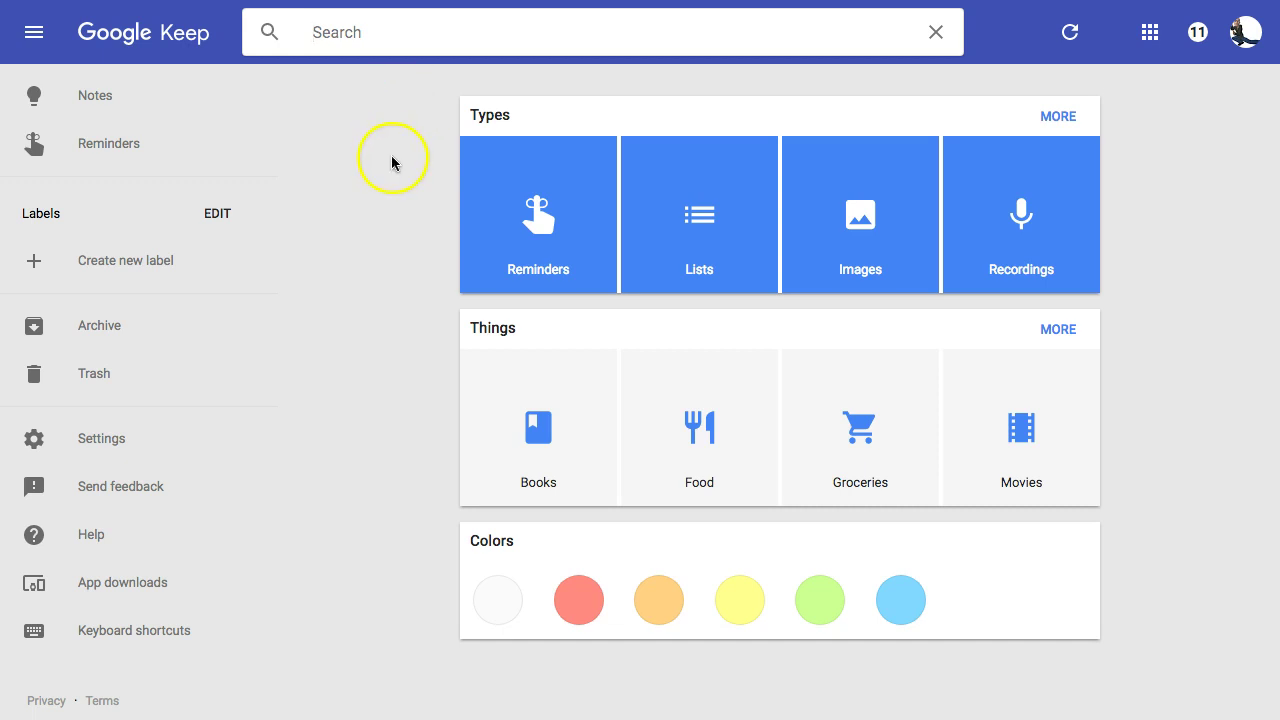
click(100, 98)
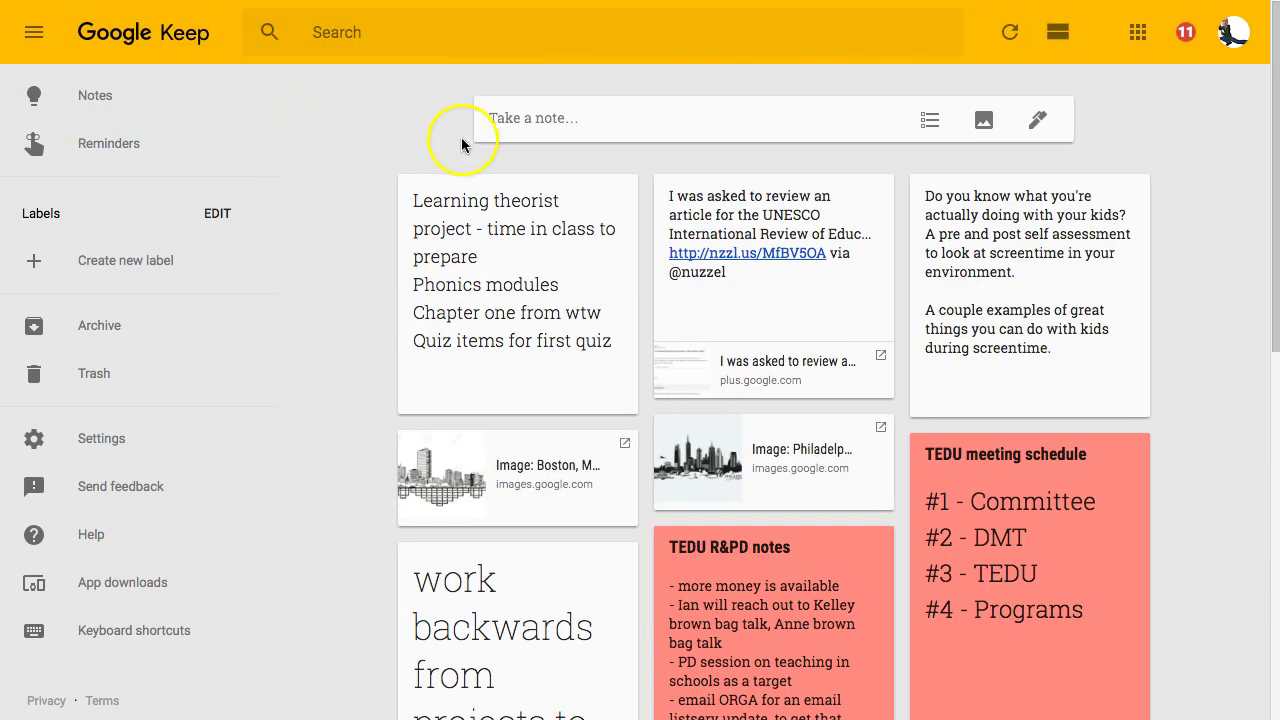
- Look through the saved notes on the main notes page
scroll(470, 245, down, 8)
scroll(490, 243, up, 8)
click(393, 112)
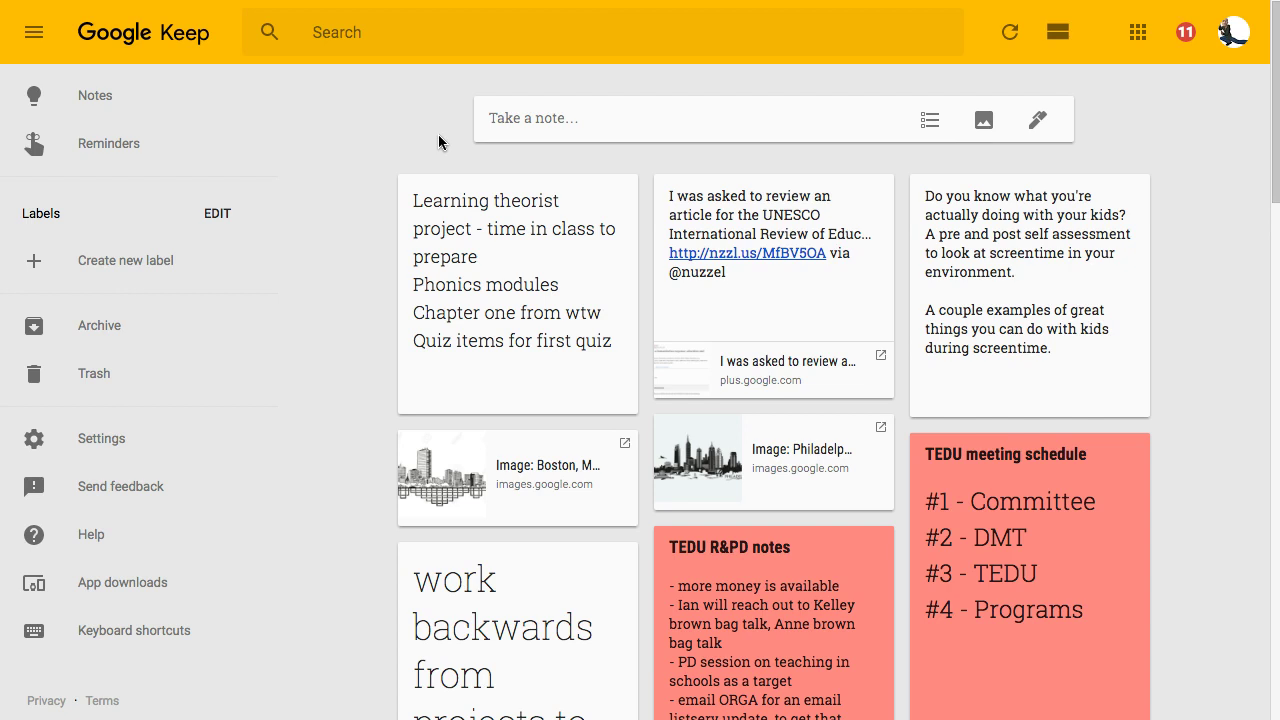
click(423, 36)
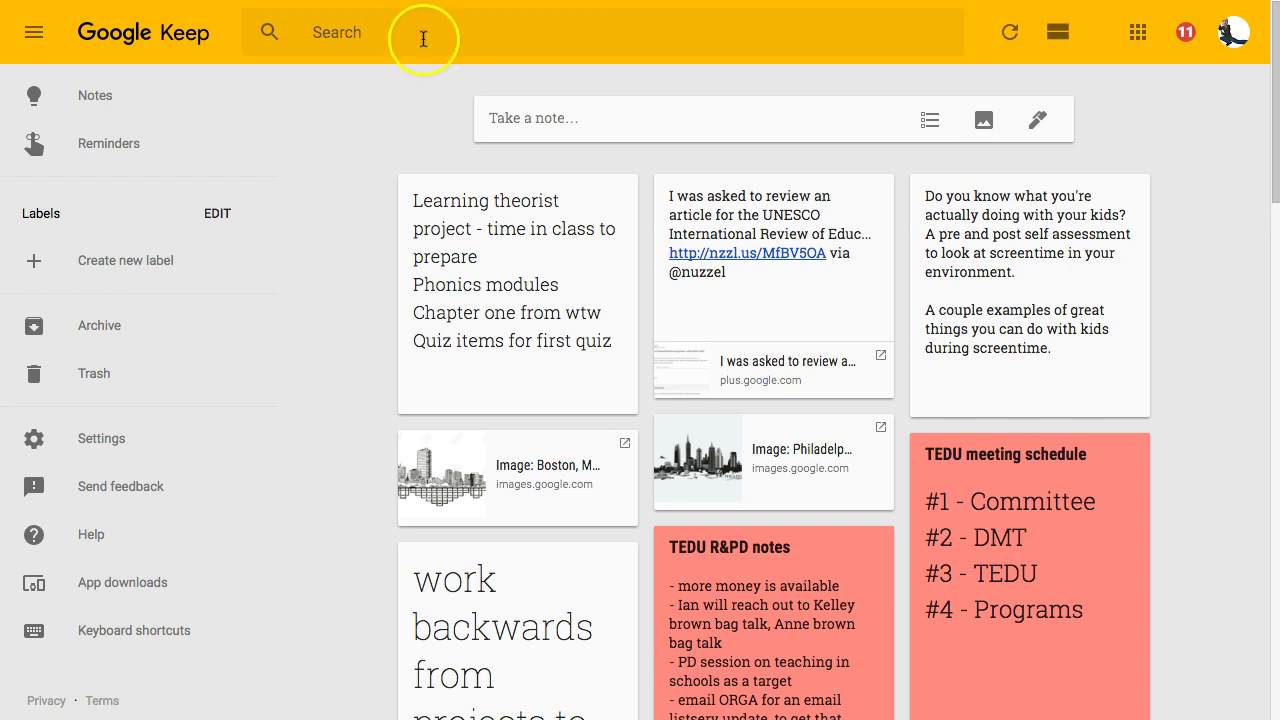
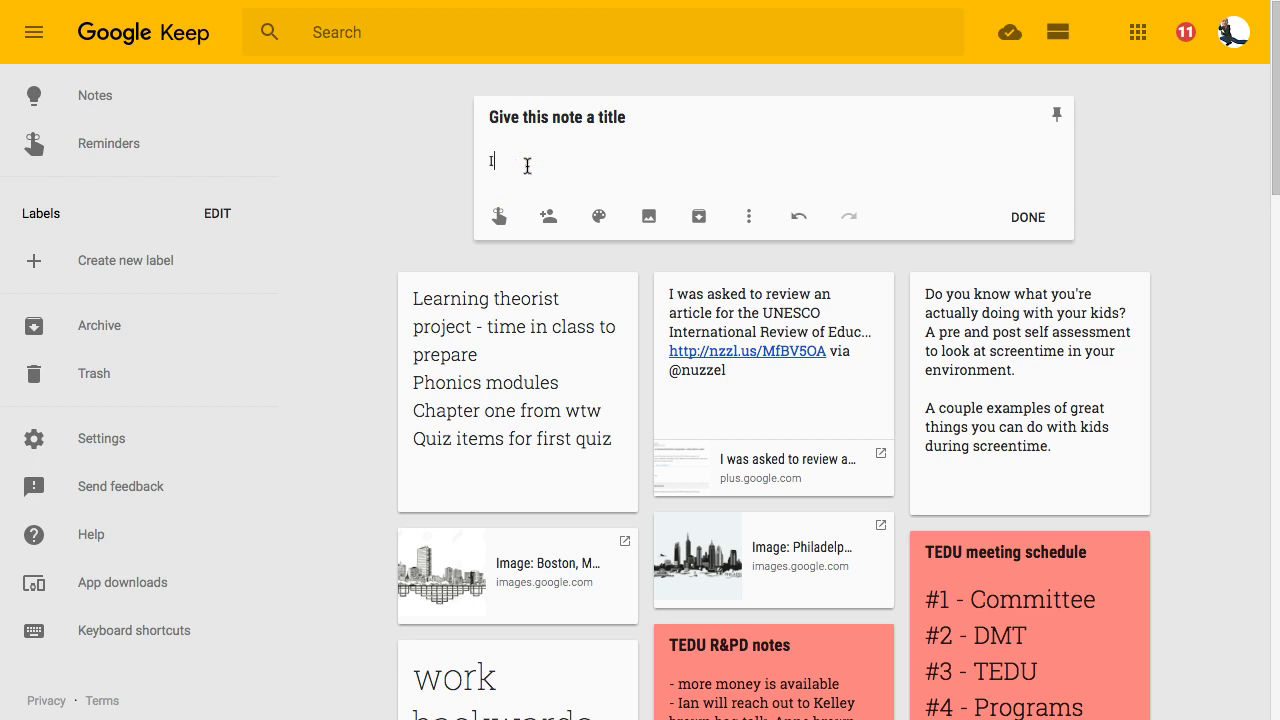
- Write "I can write anything." and "Minions." on separate lines in the body of the note titled "Give this note a title"
text(anything./)
key(BackSpace)
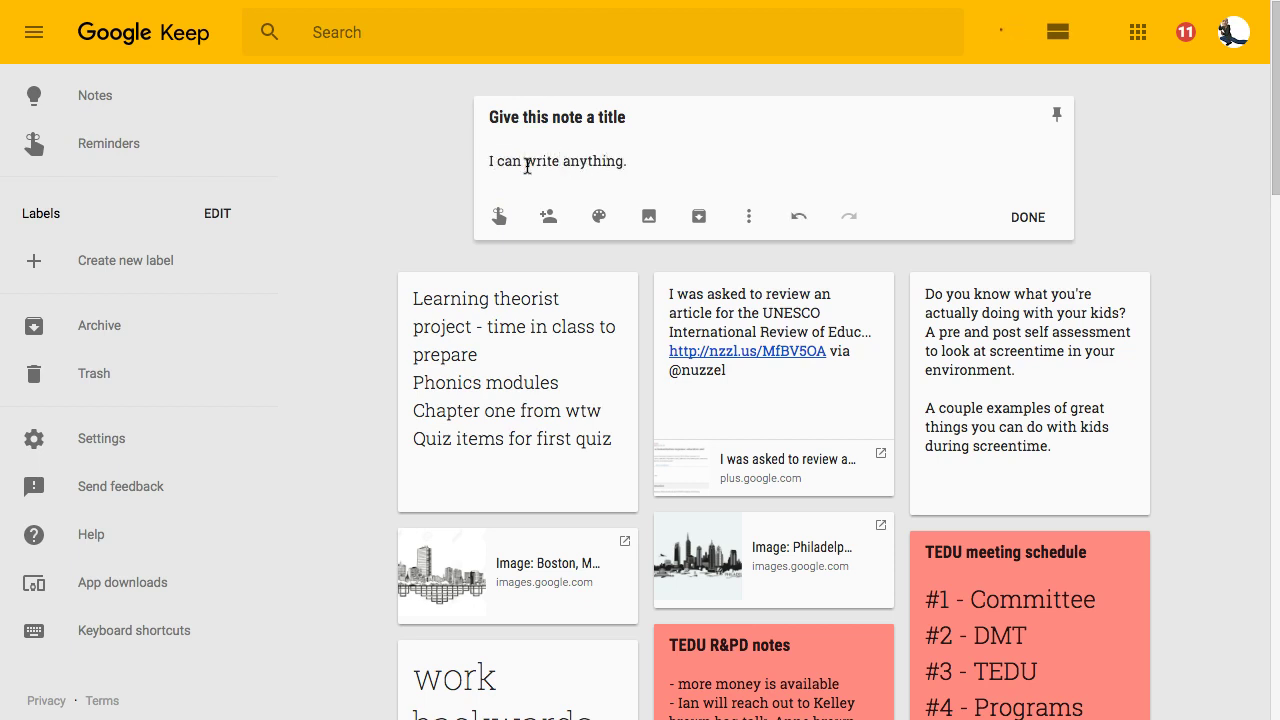
click(522, 165)
click(645, 163)
click(626, 170)
click(651, 161)
key(Return)
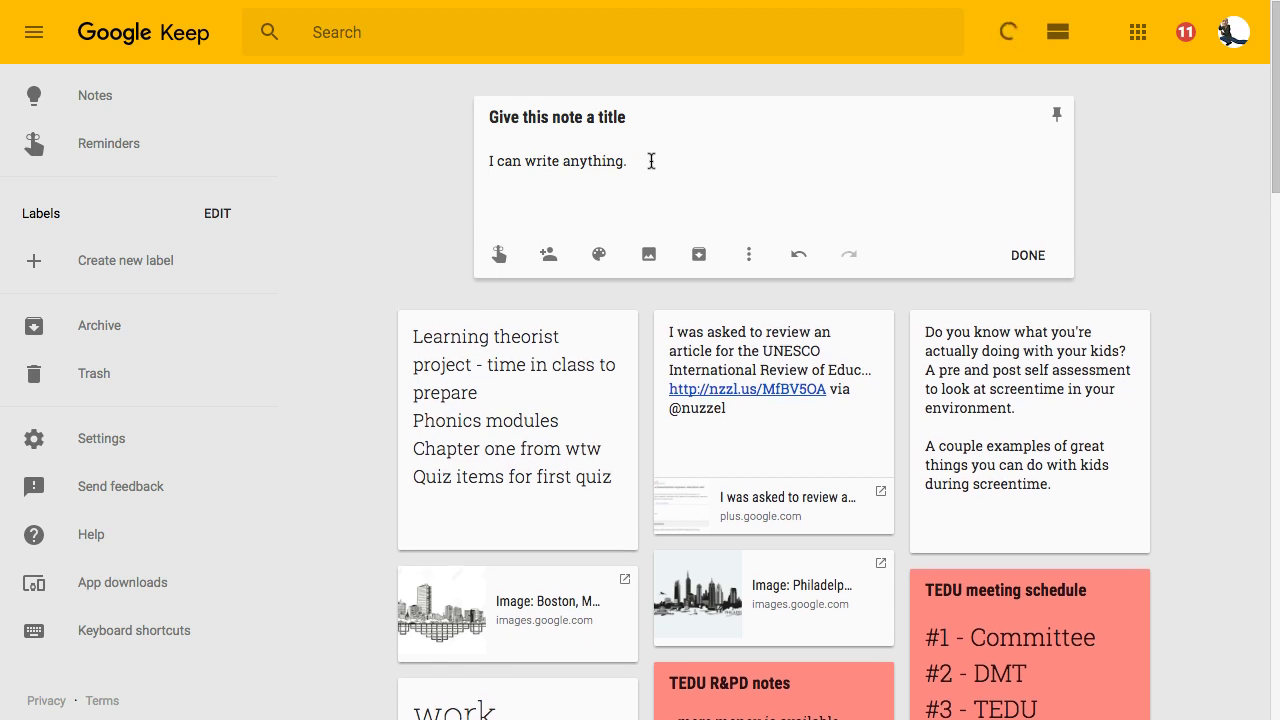
text(Minions.)
key(Return)
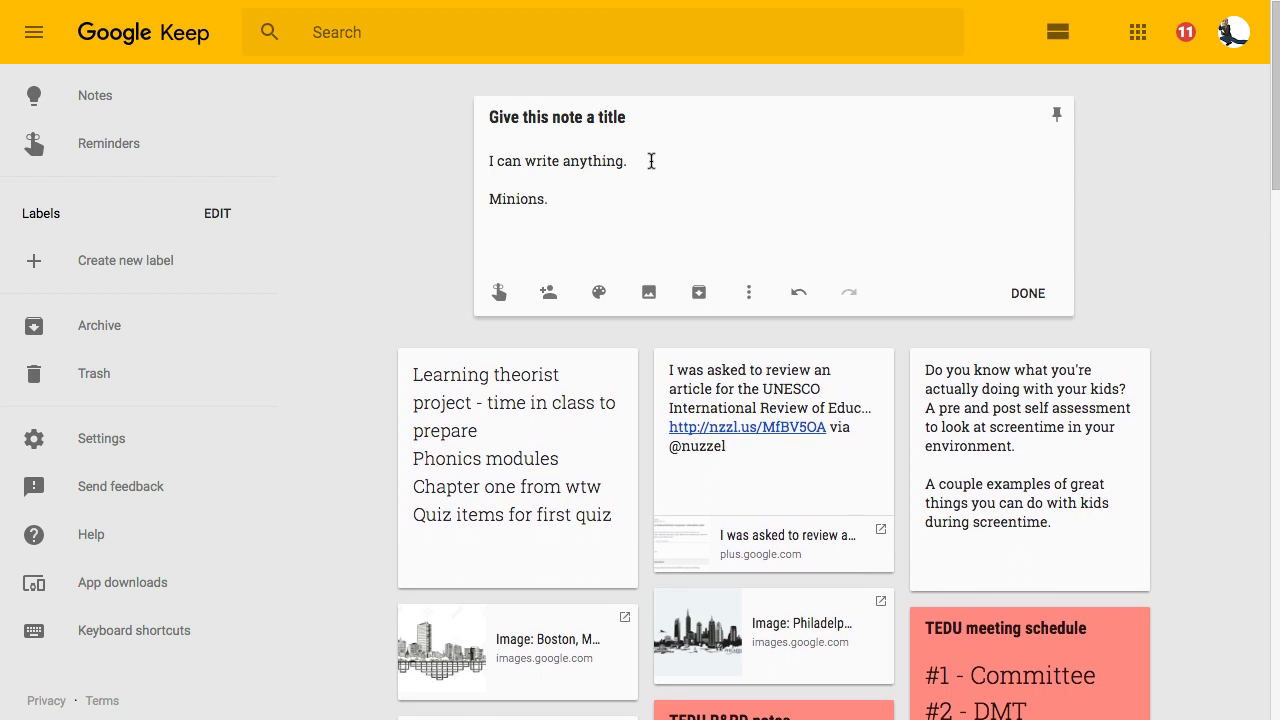
- Review the new note's reminder options without setting one, and locate its collaborator option
mouse_move(598, 287)
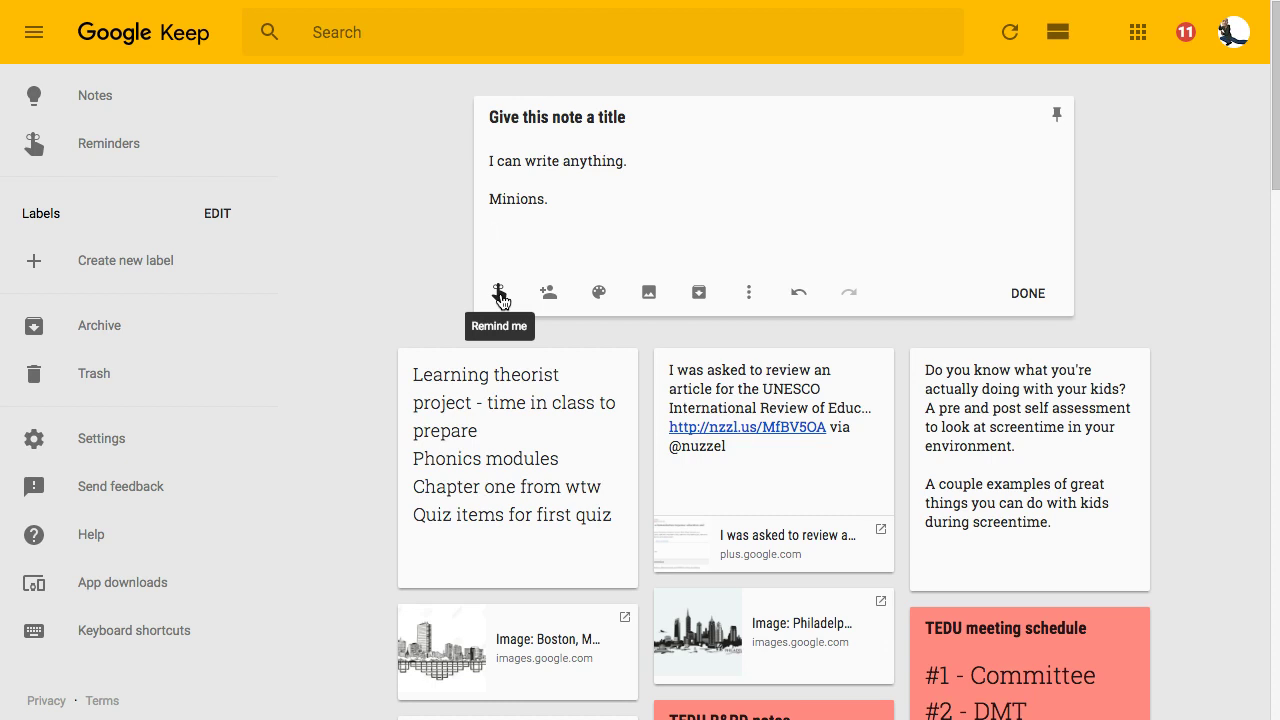
click(499, 295)
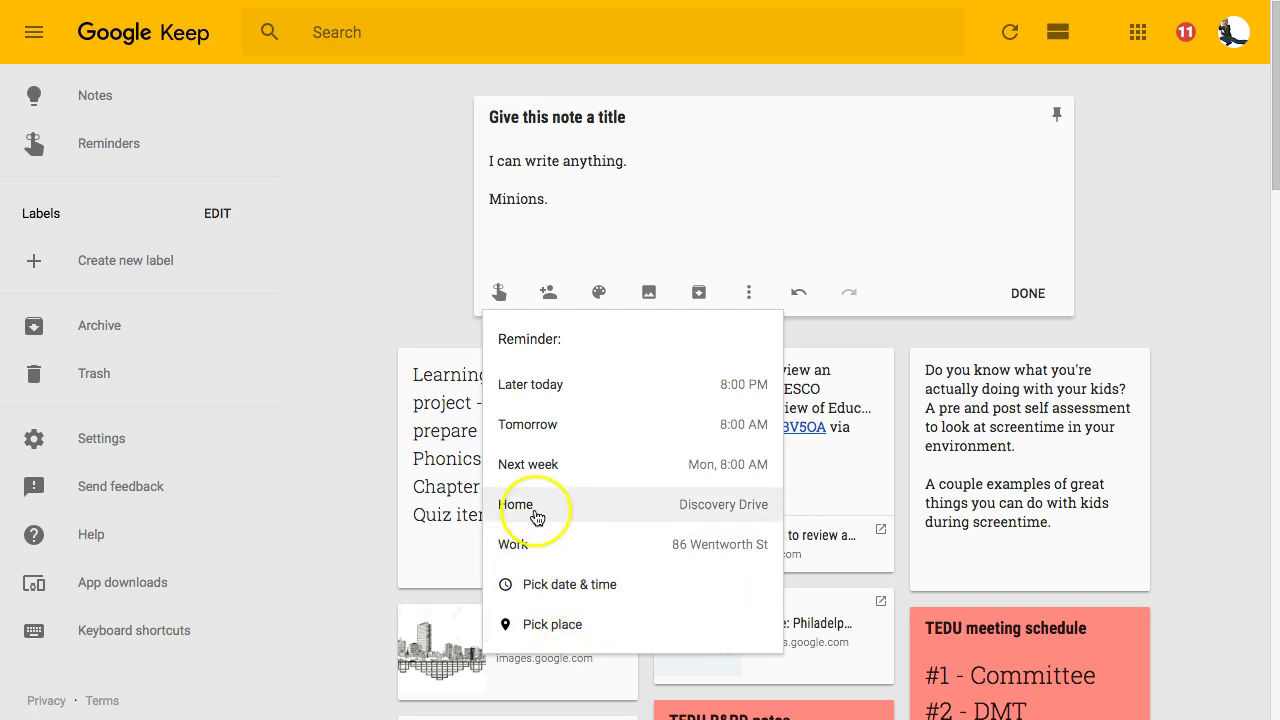
click(548, 230)
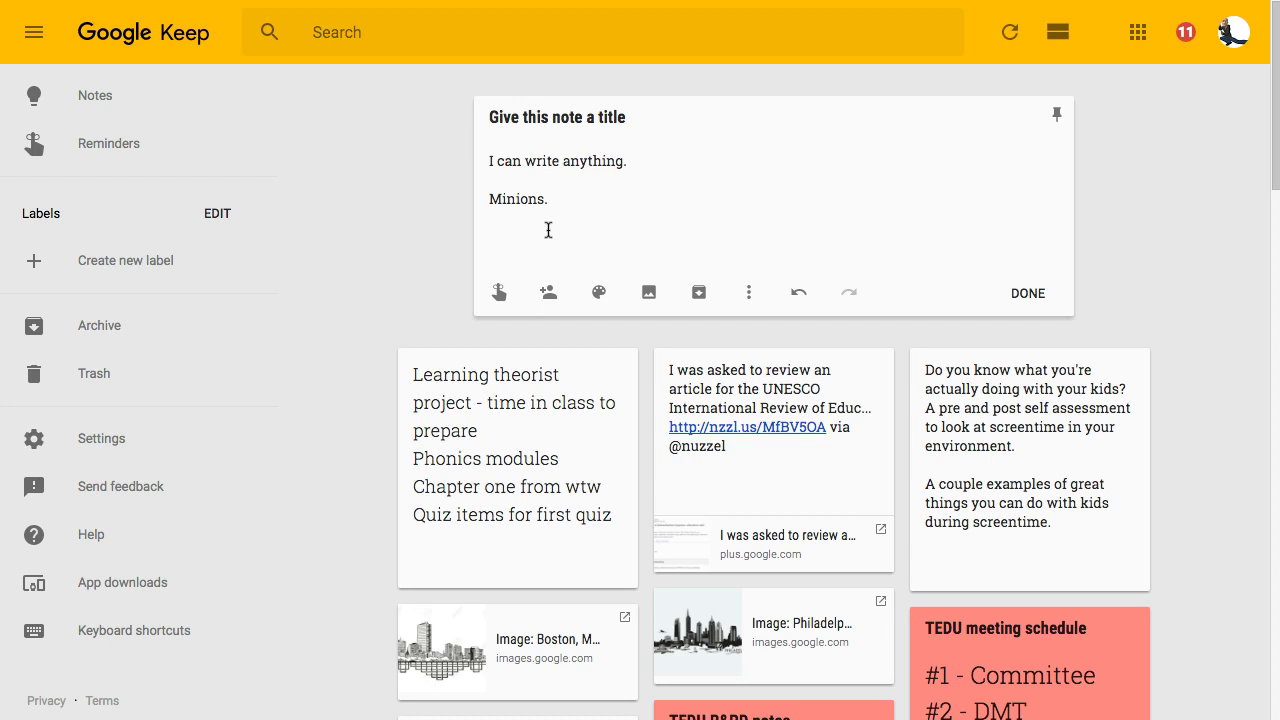
click(549, 293)
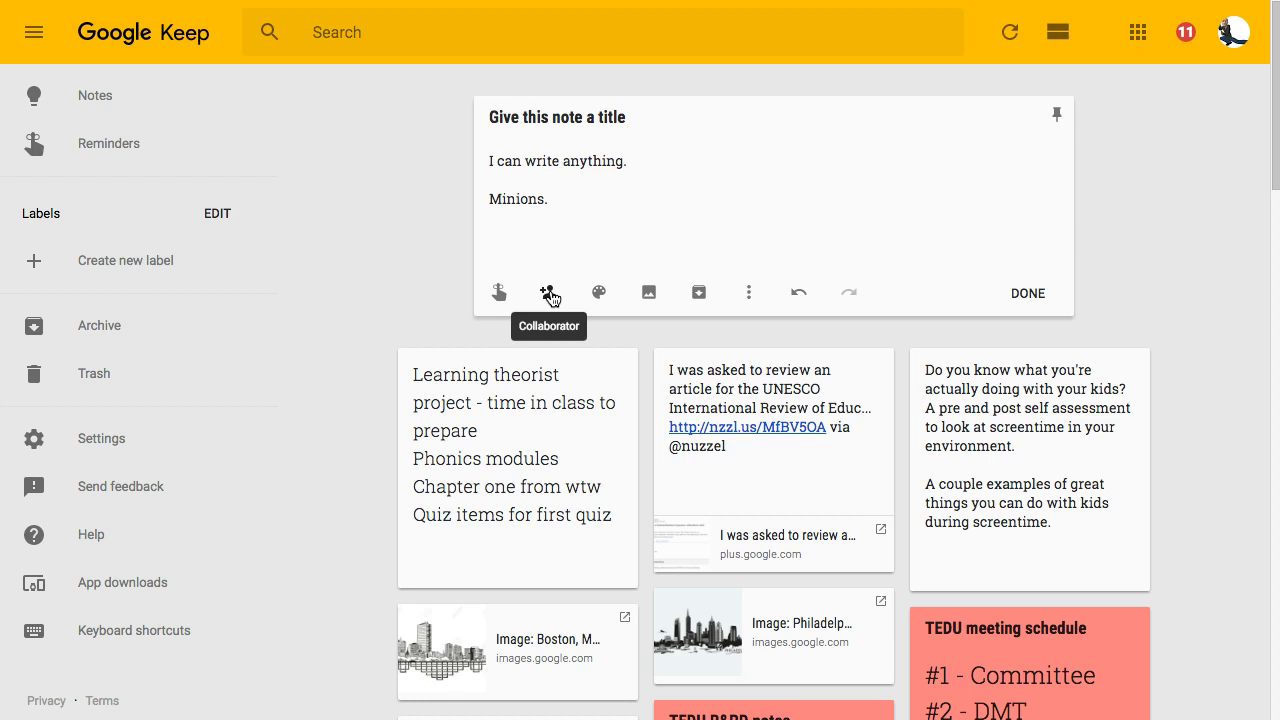
- Try green as the new note's background colour and change it to teal
click(598, 293)
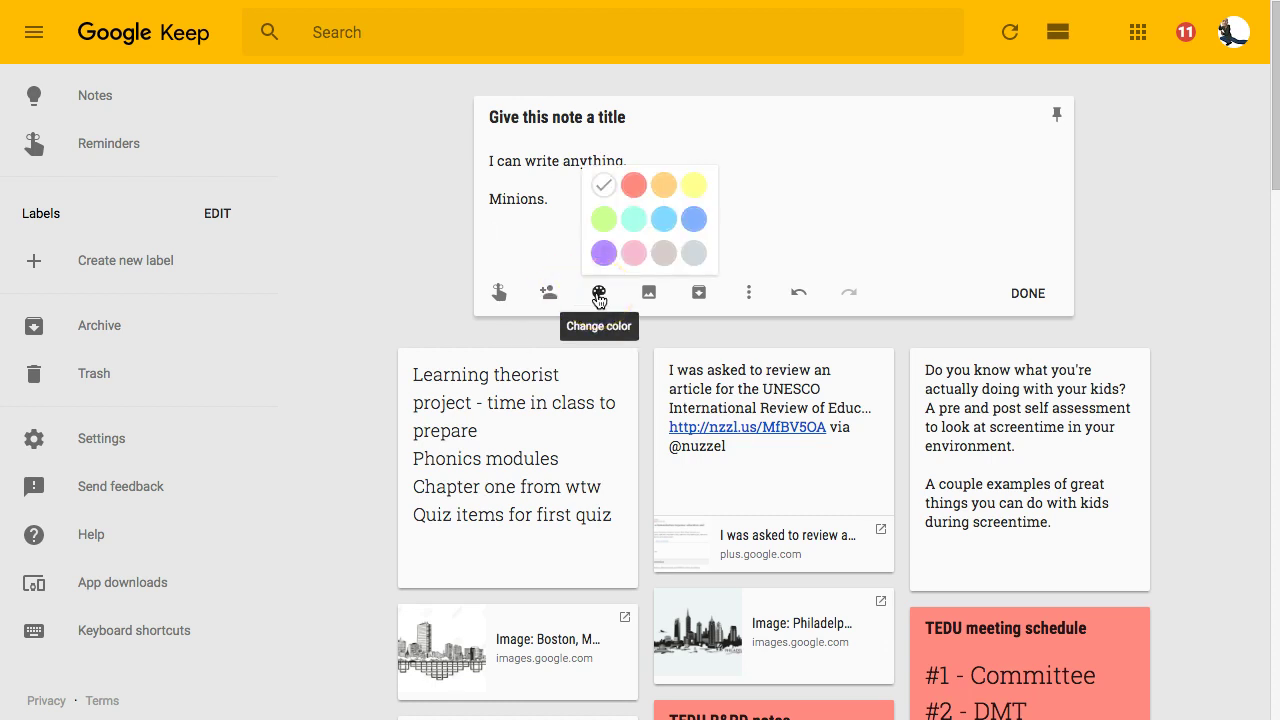
click(603, 224)
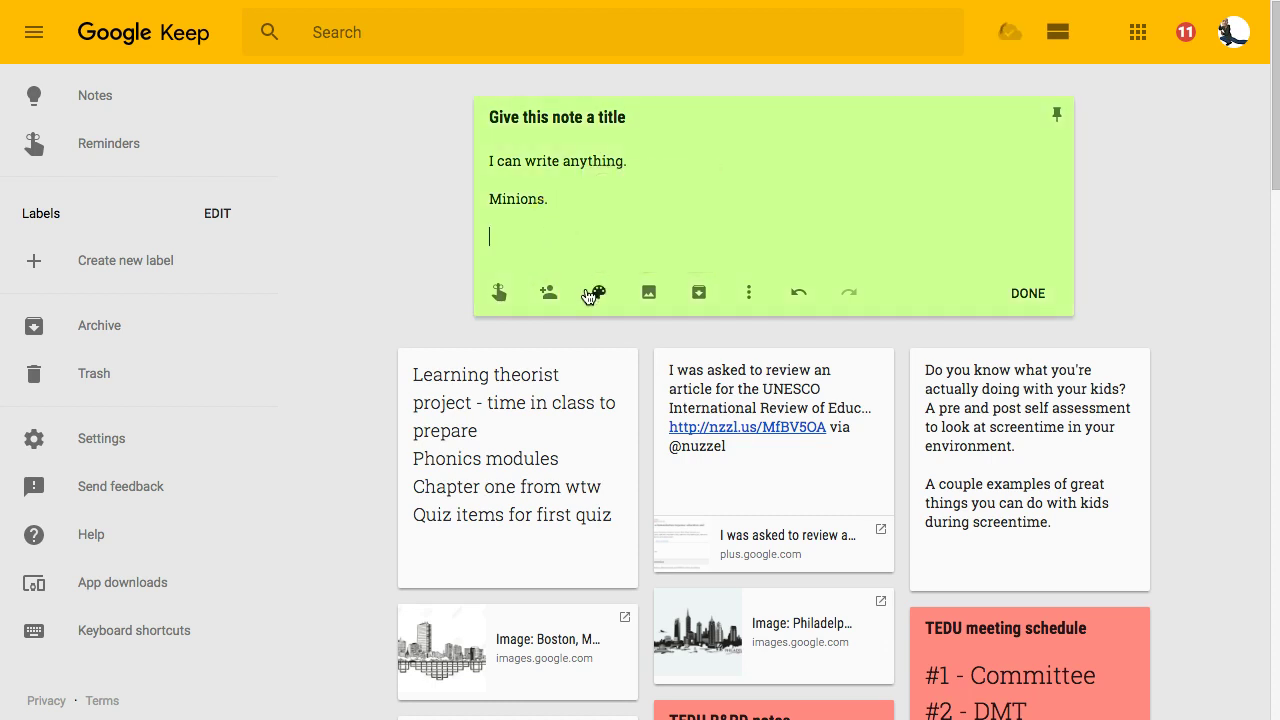
mouse_move(594, 295)
click(633, 218)
click(554, 222)
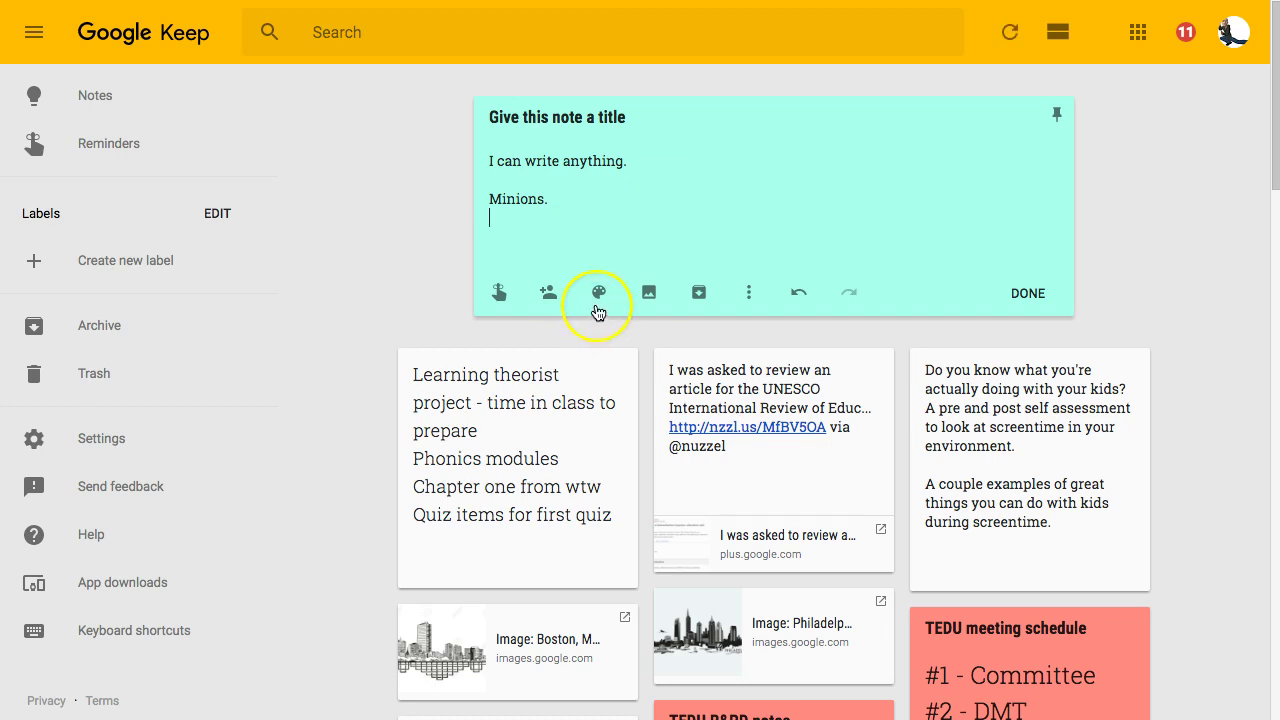
mouse_move(600, 302)
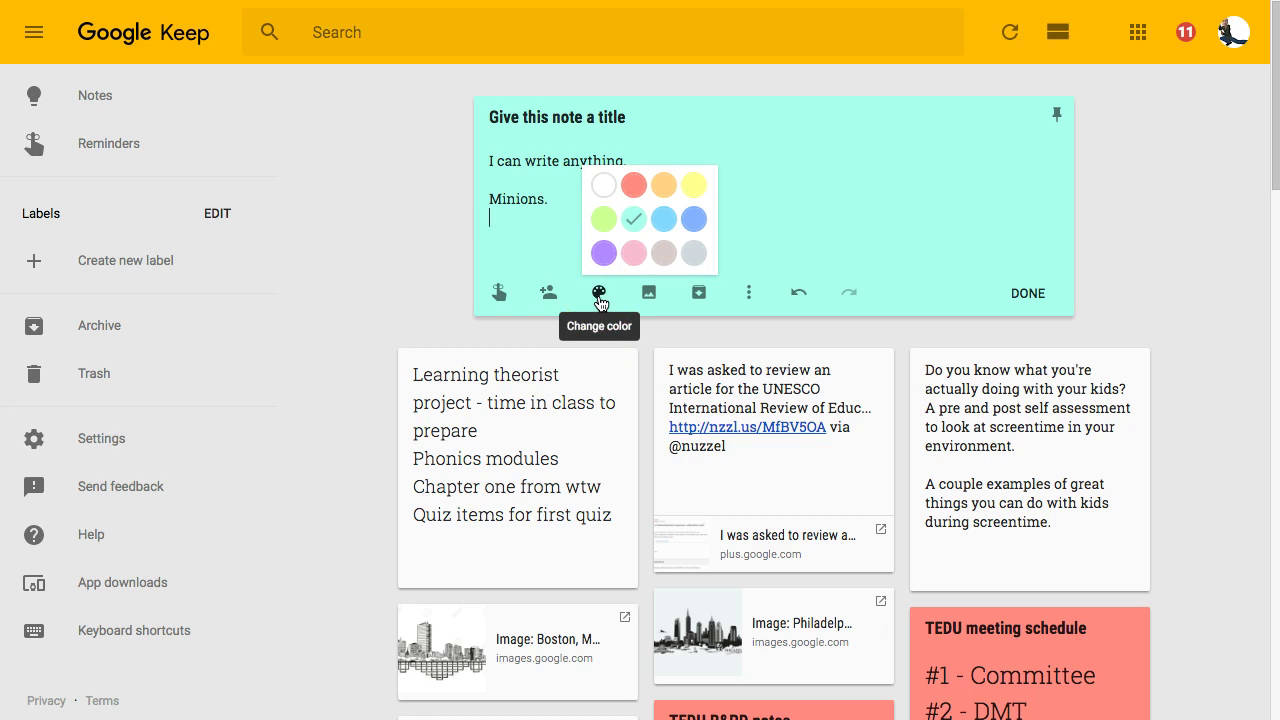
click(542, 231)
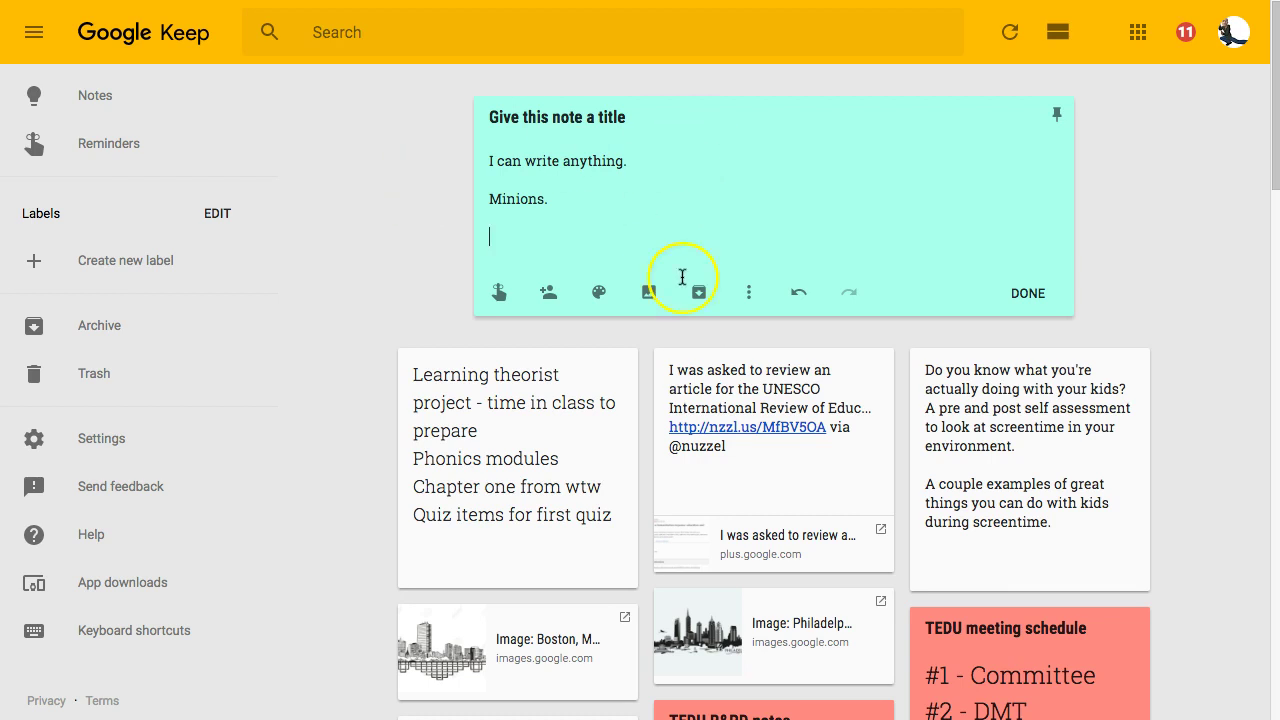
- Add the image DESPICABLE-ME-2-Tim-Minion-wallpaper.jpg from the Desktop to the note titled "Give this note a title"
scroll(720, 343, down, 2)
scroll(720, 343, down, 8)
scroll(714, 320, up, 10)
click(648, 293)
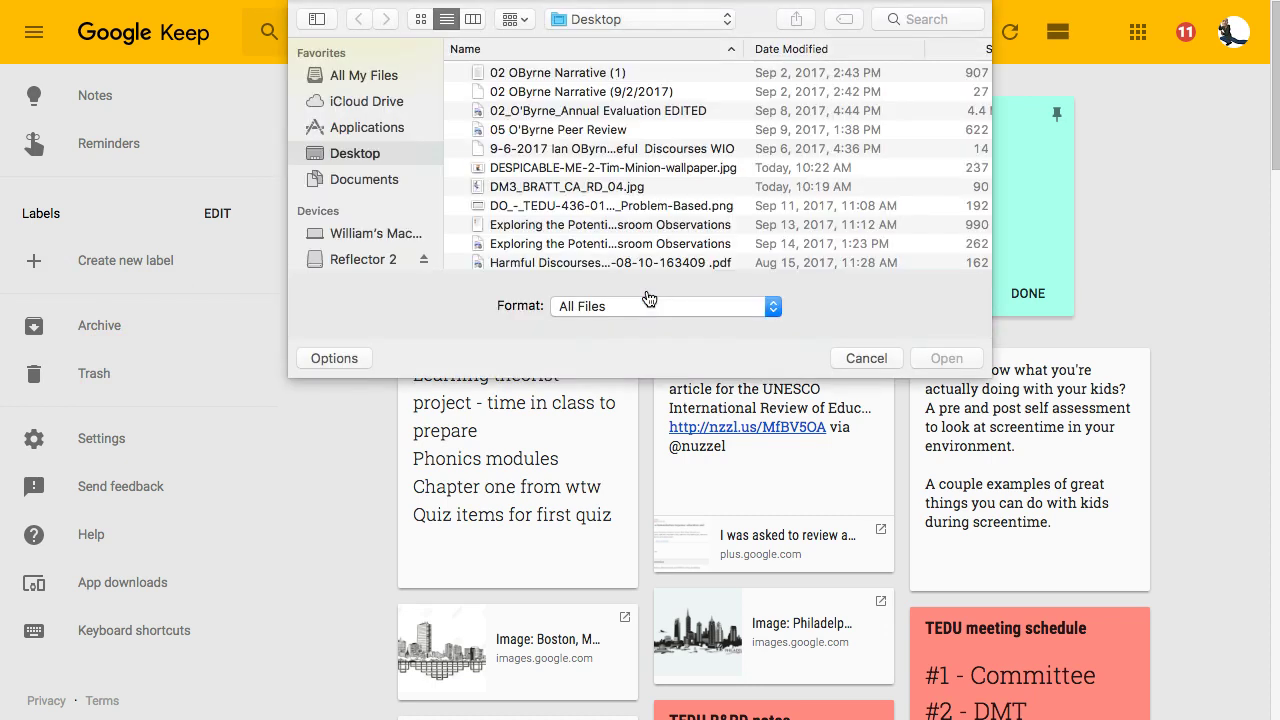
click(565, 167)
key(Return)
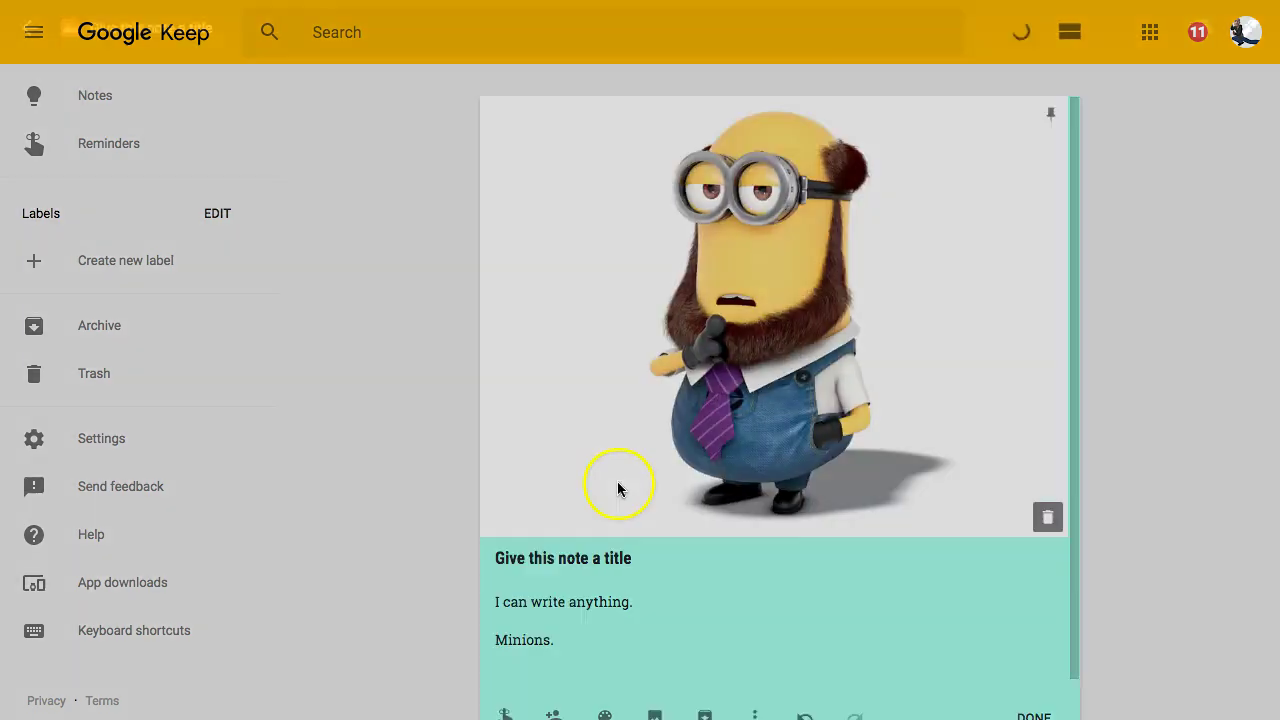
- View the note's image at full size, return to the note and look over its text and options
click(617, 481)
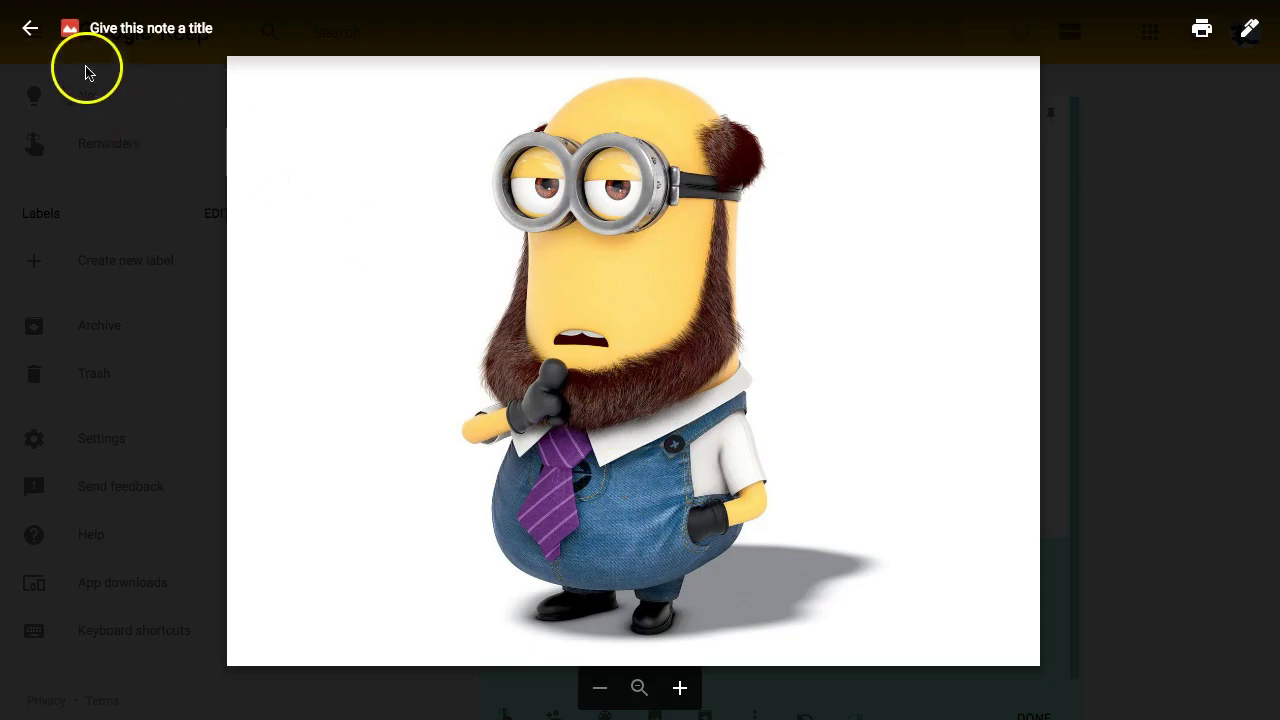
click(30, 28)
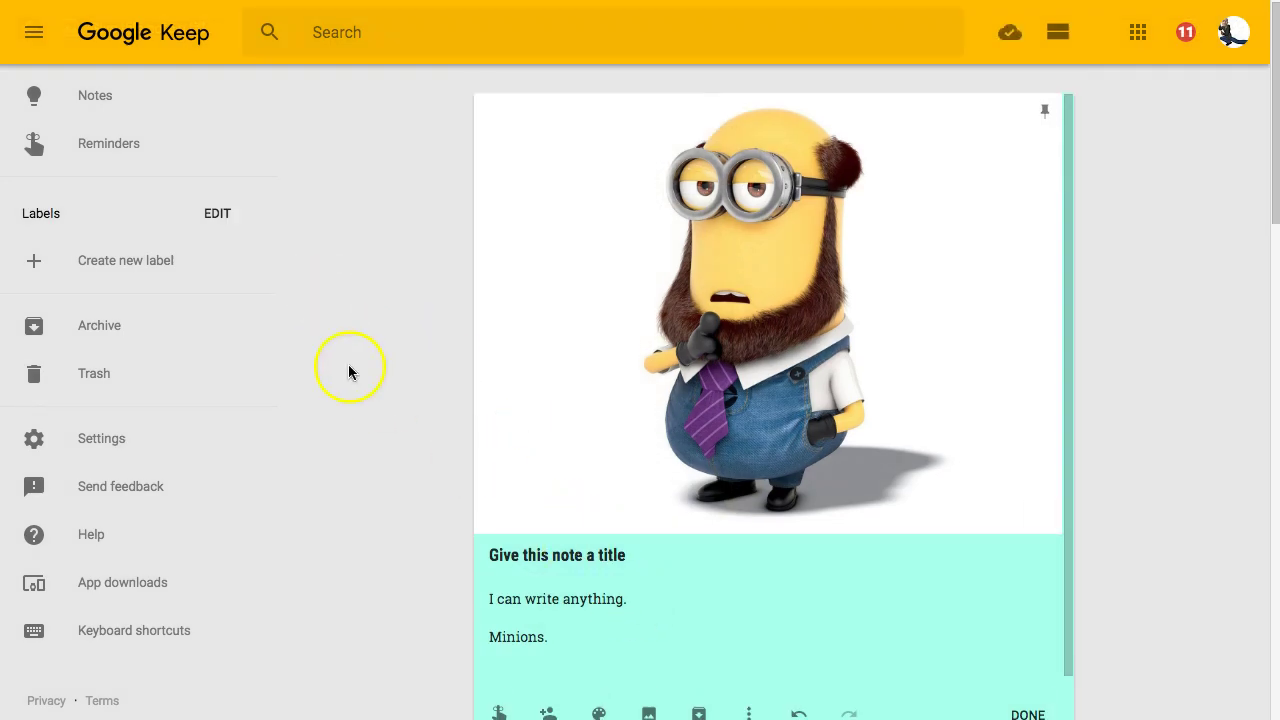
scroll(388, 384, down, 5)
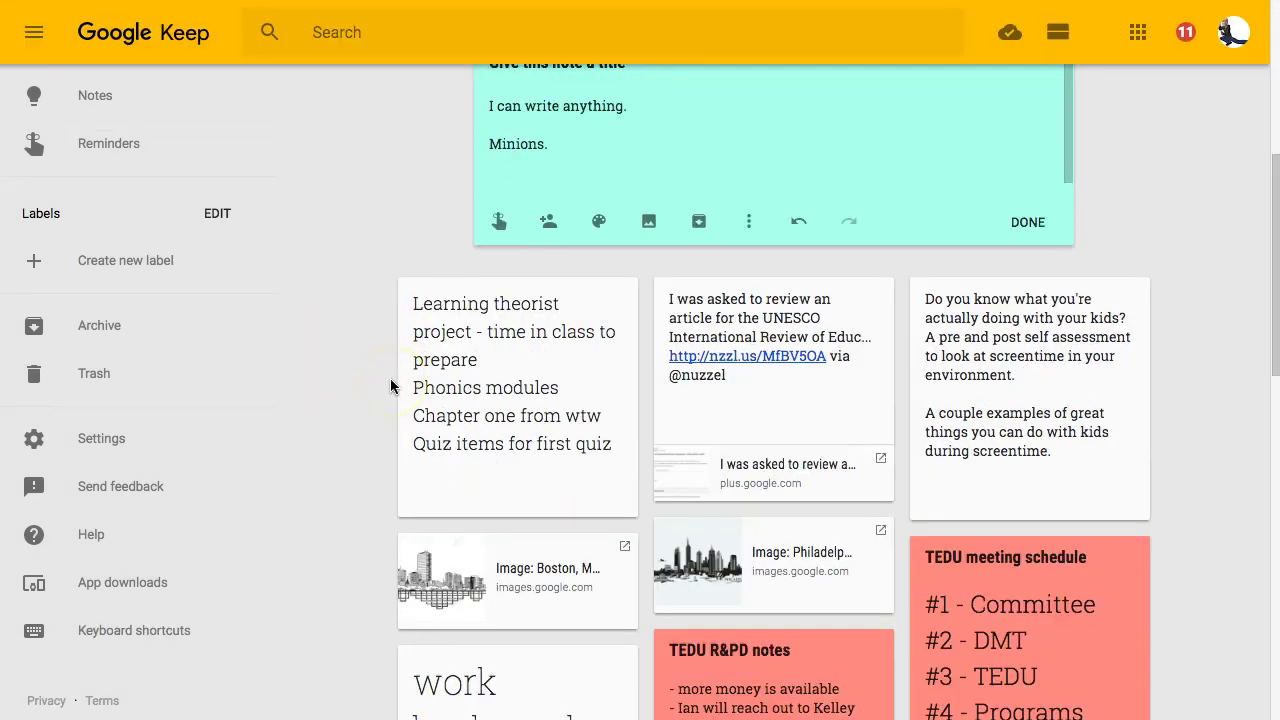
scroll(391, 386, up, 5)
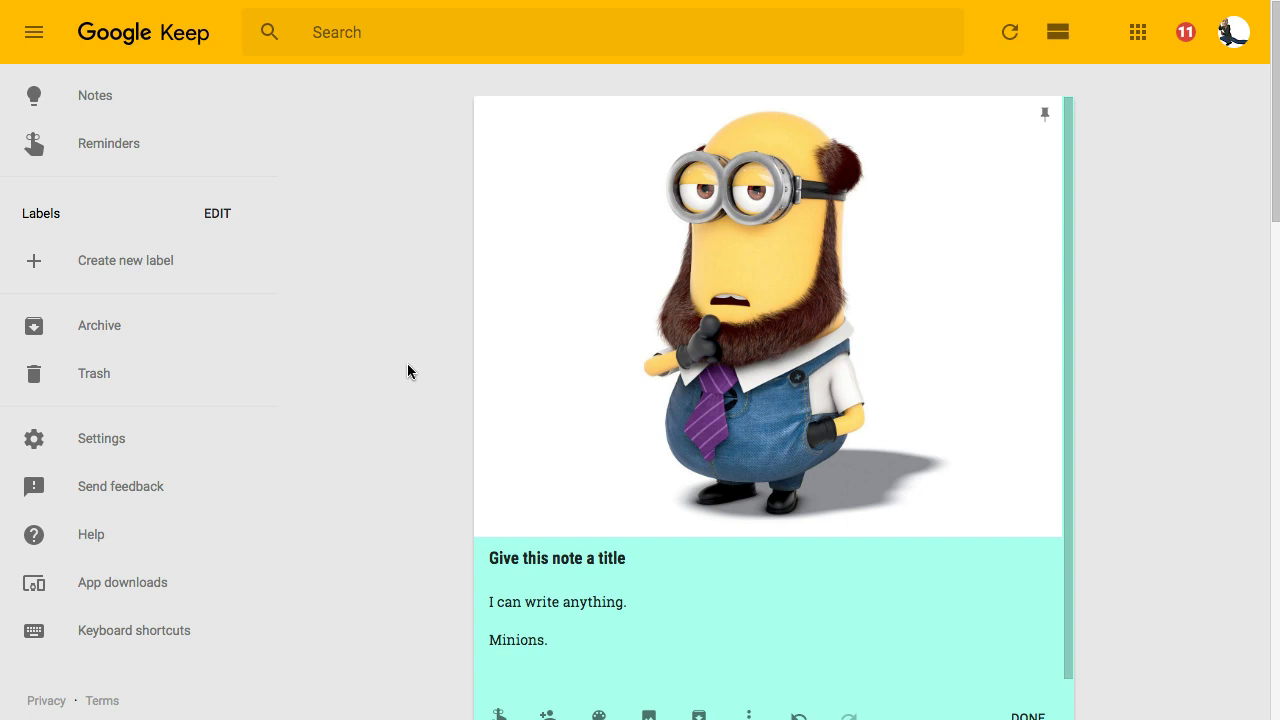
- Delete the bearded minion image from the note and close the note
mouse_move(651, 380)
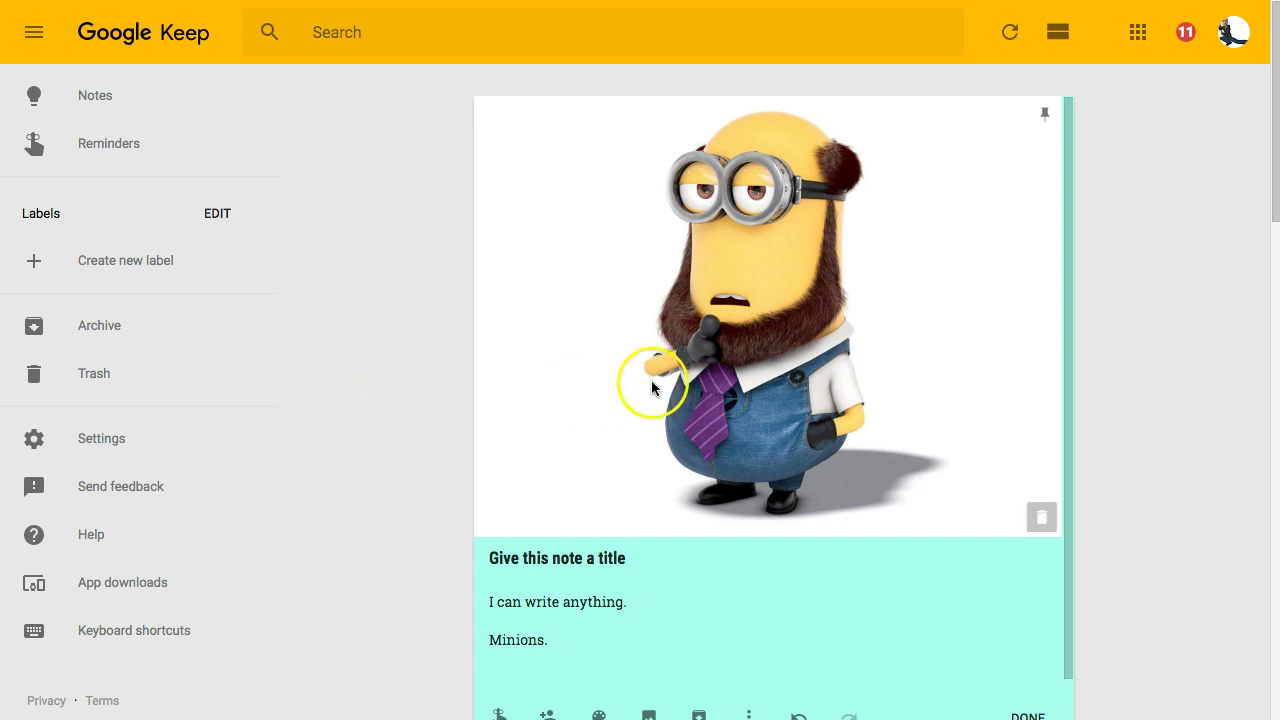
click(1041, 517)
click(441, 400)
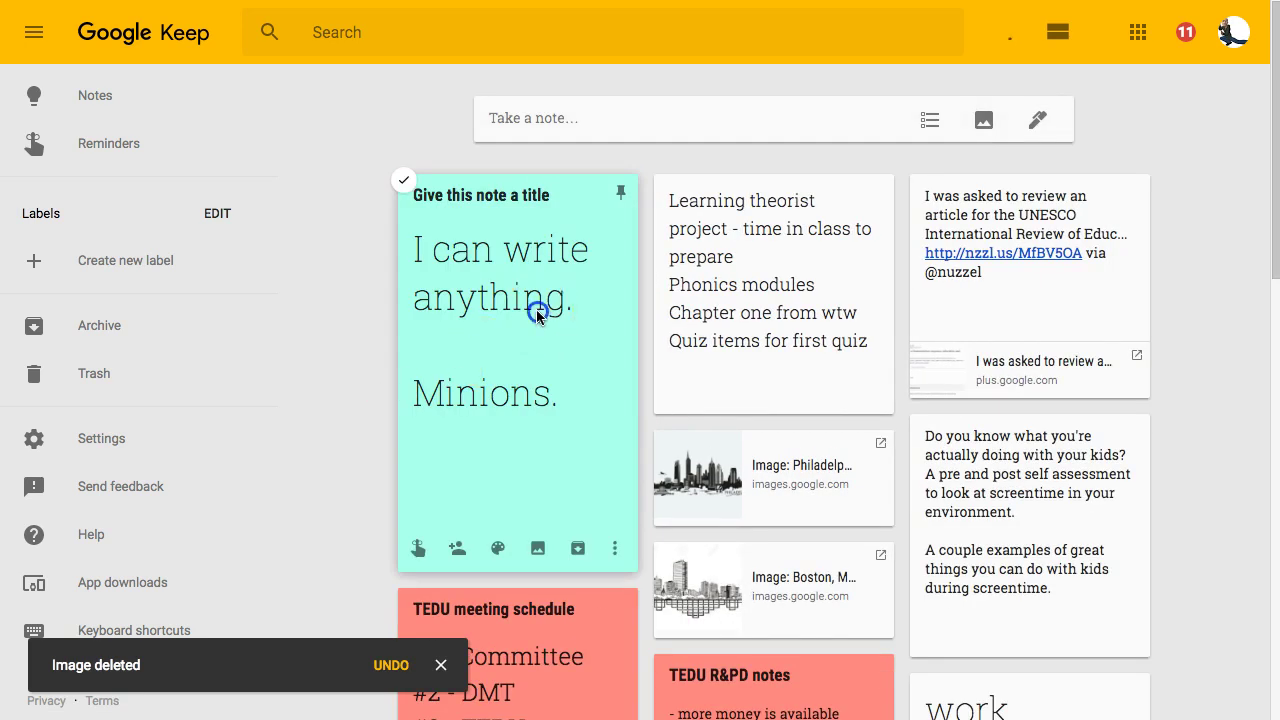
- Reopen the note titled "Give this note a title" and add two line breaks after "Minions."
click(487, 383)
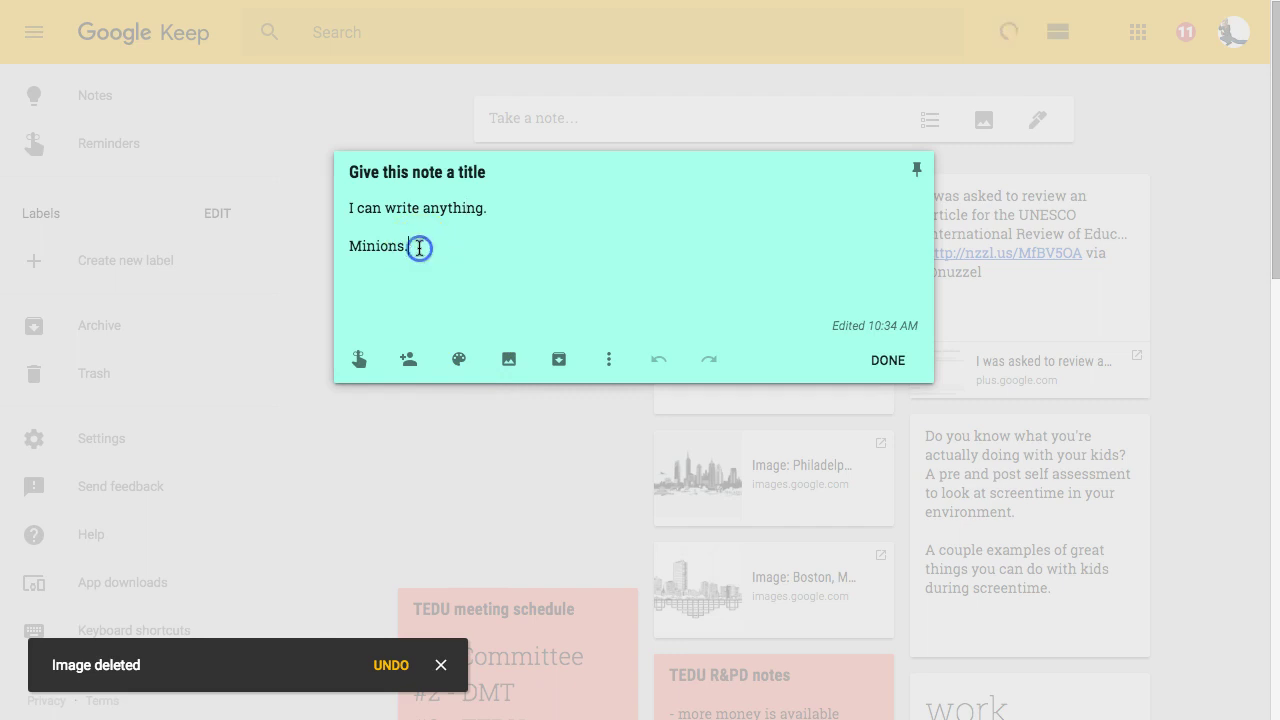
key(Return)
key(Return)
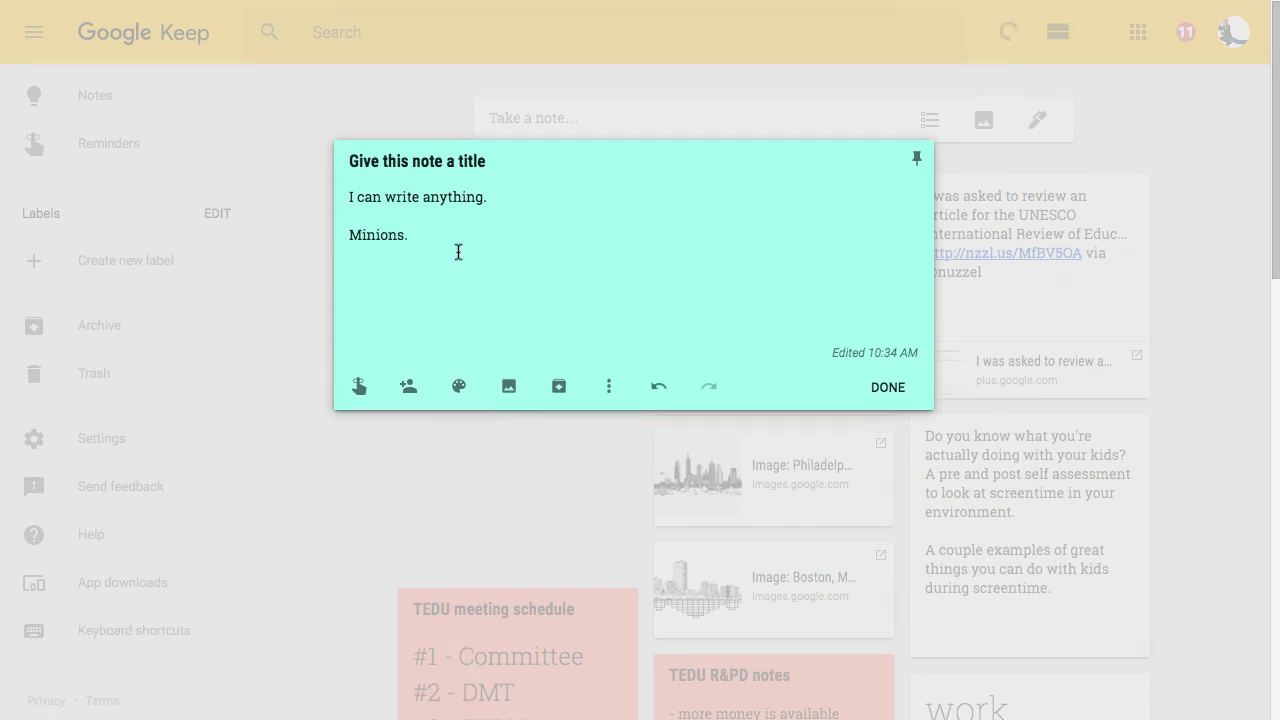
- Browse the computer's folders from the Desktop to the home folder and add an animated minions image to the note
click(512, 387)
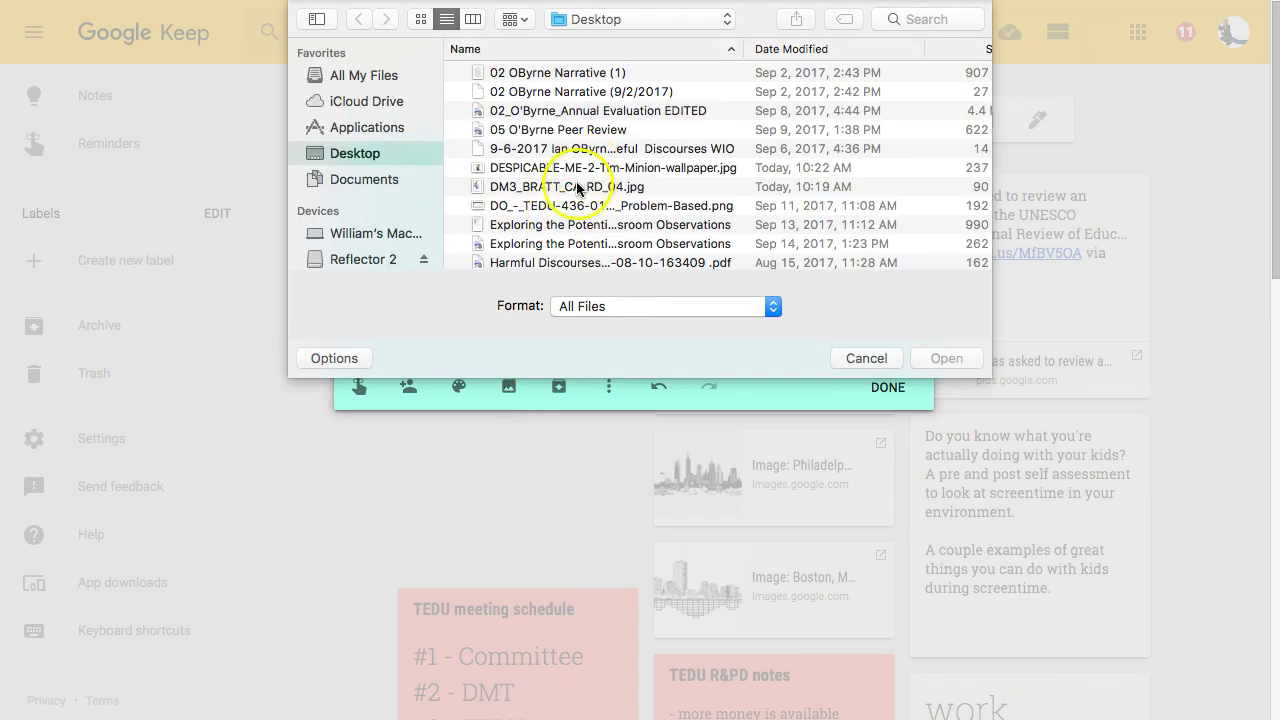
click(590, 20)
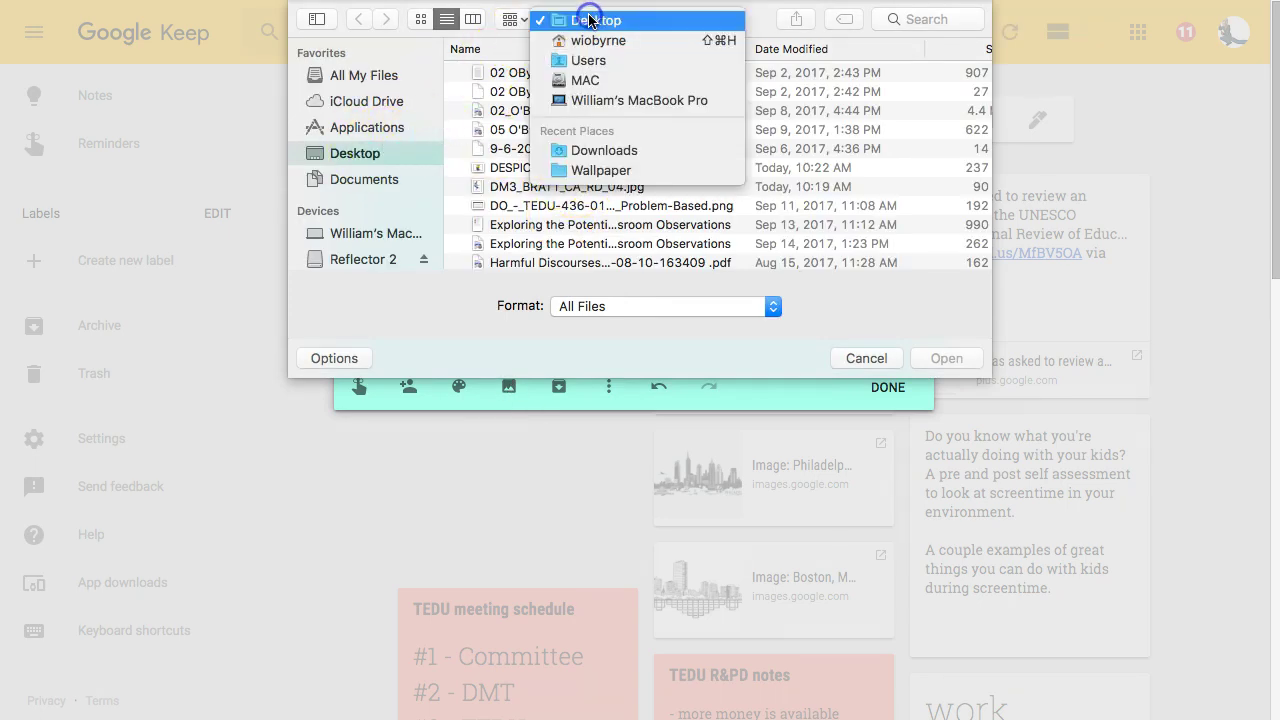
click(368, 154)
scroll(535, 165, down, 1)
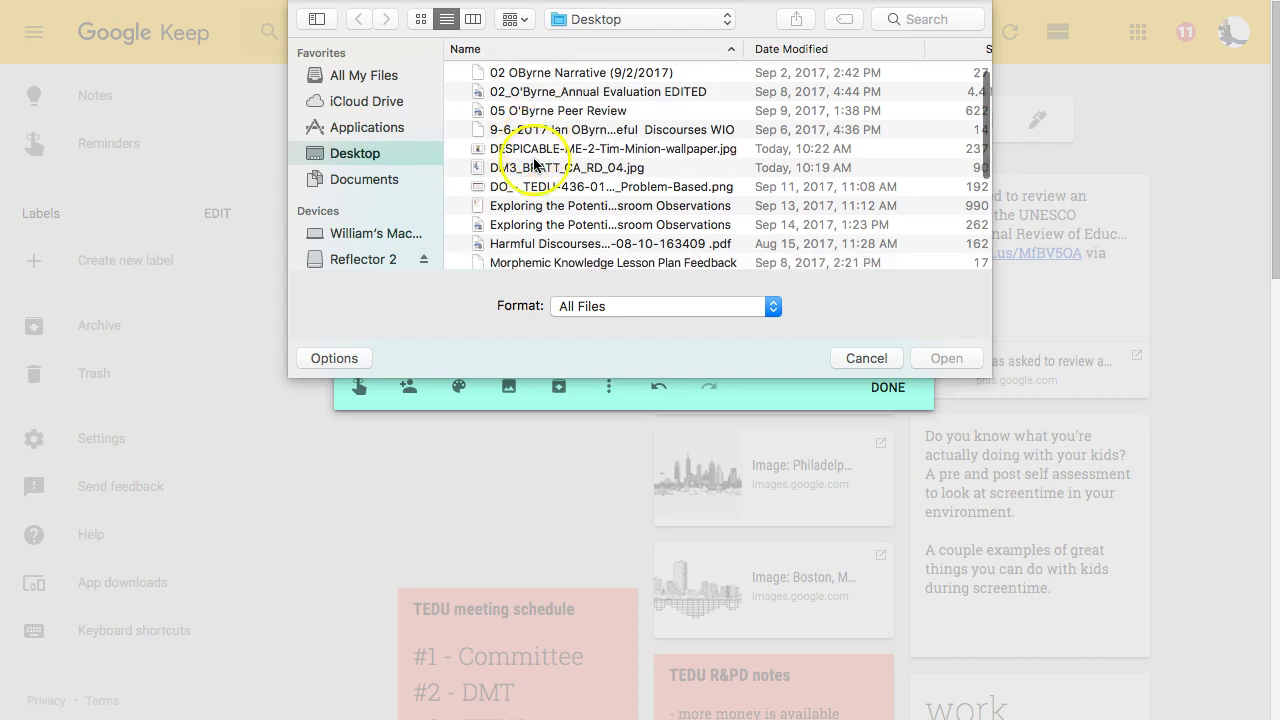
scroll(535, 165, down, 5)
scroll(470, 190, up, 6)
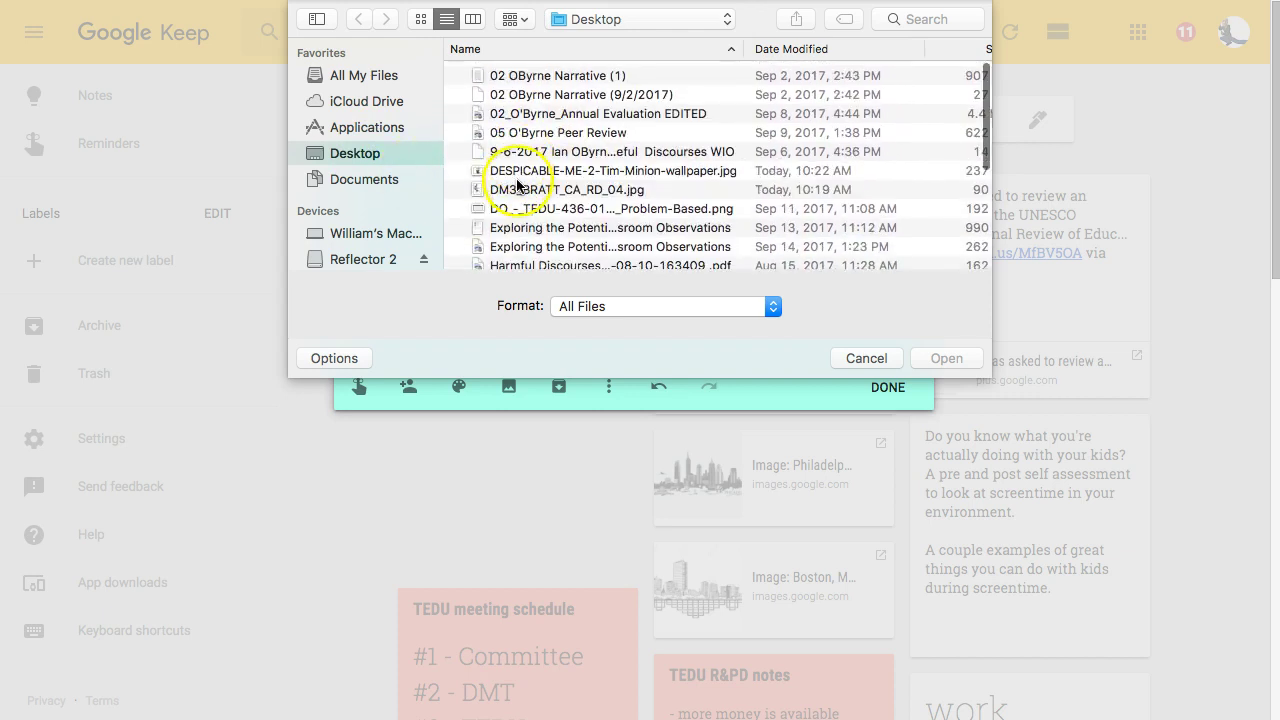
click(560, 20)
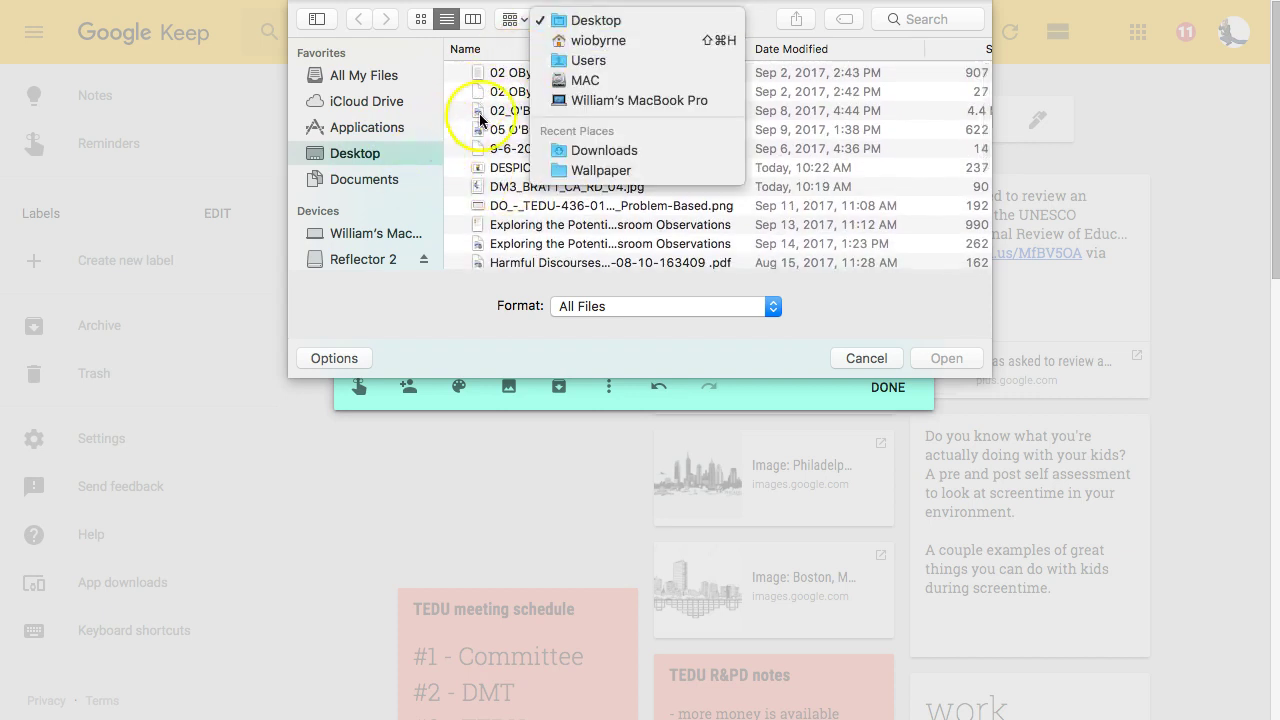
click(586, 42)
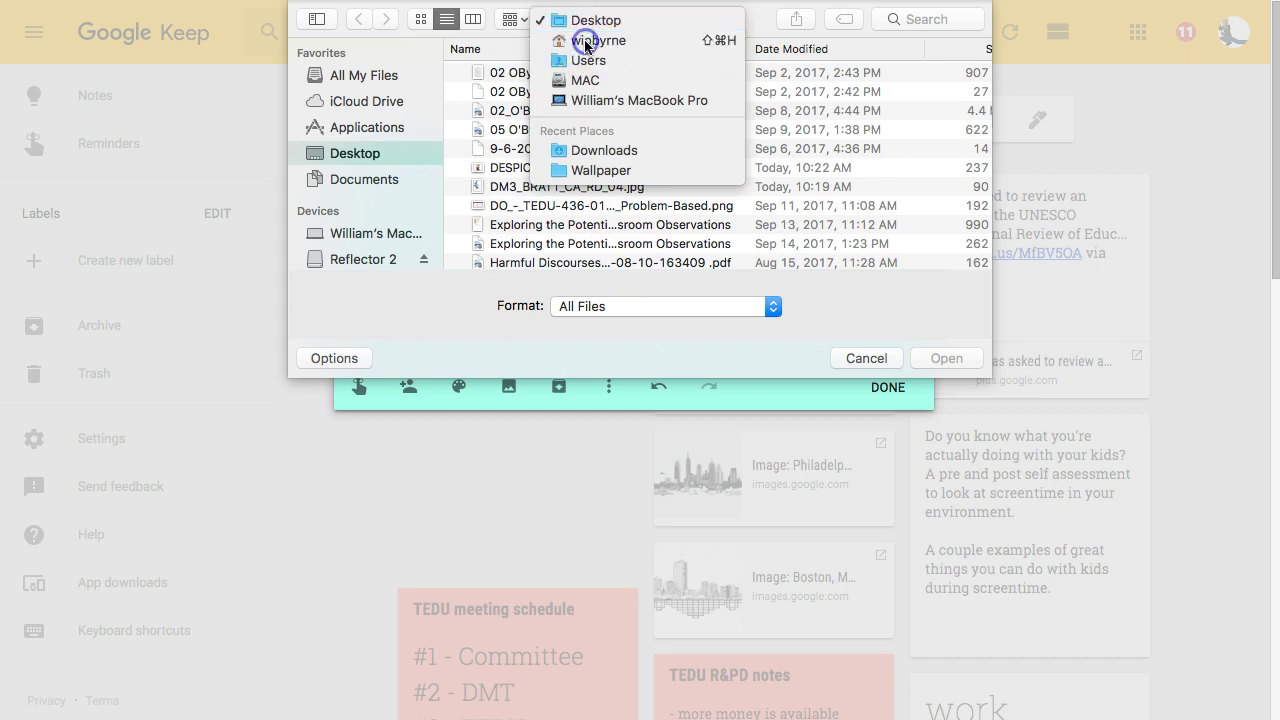
double_click(510, 130)
click(510, 74)
click(944, 358)
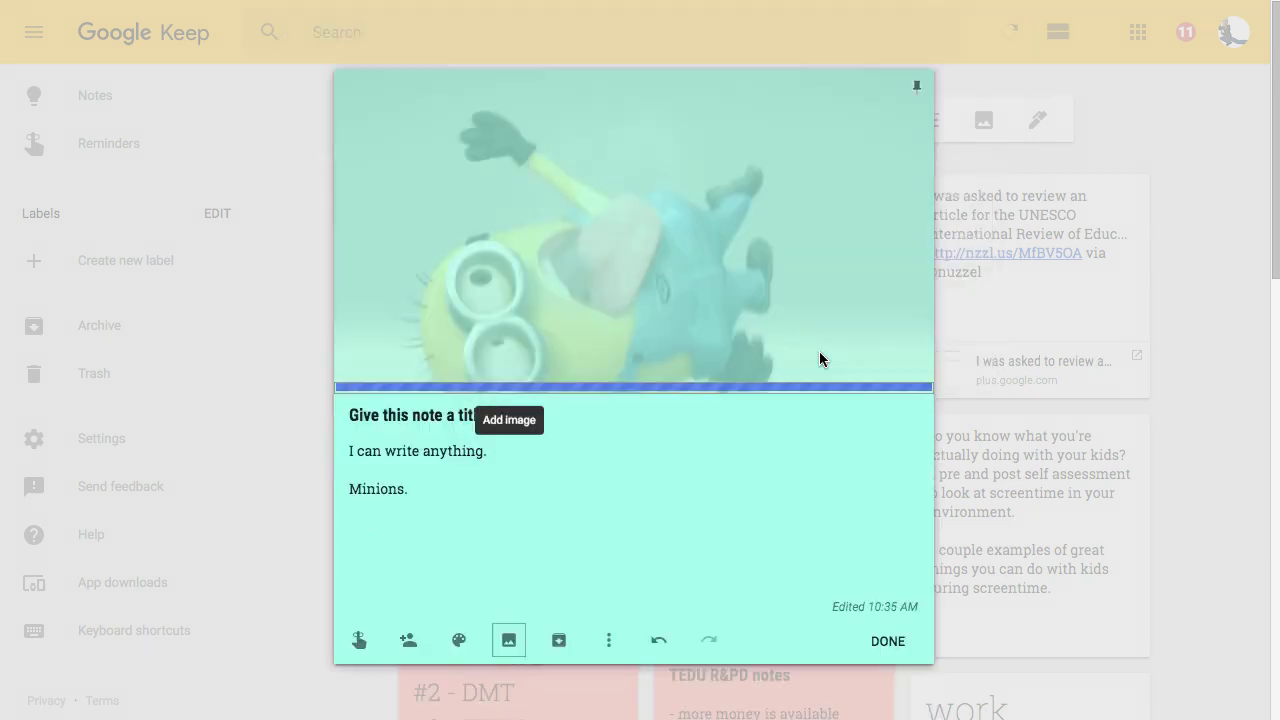
- Place the text cursor after "Minions." in the note body and close the note
click(526, 491)
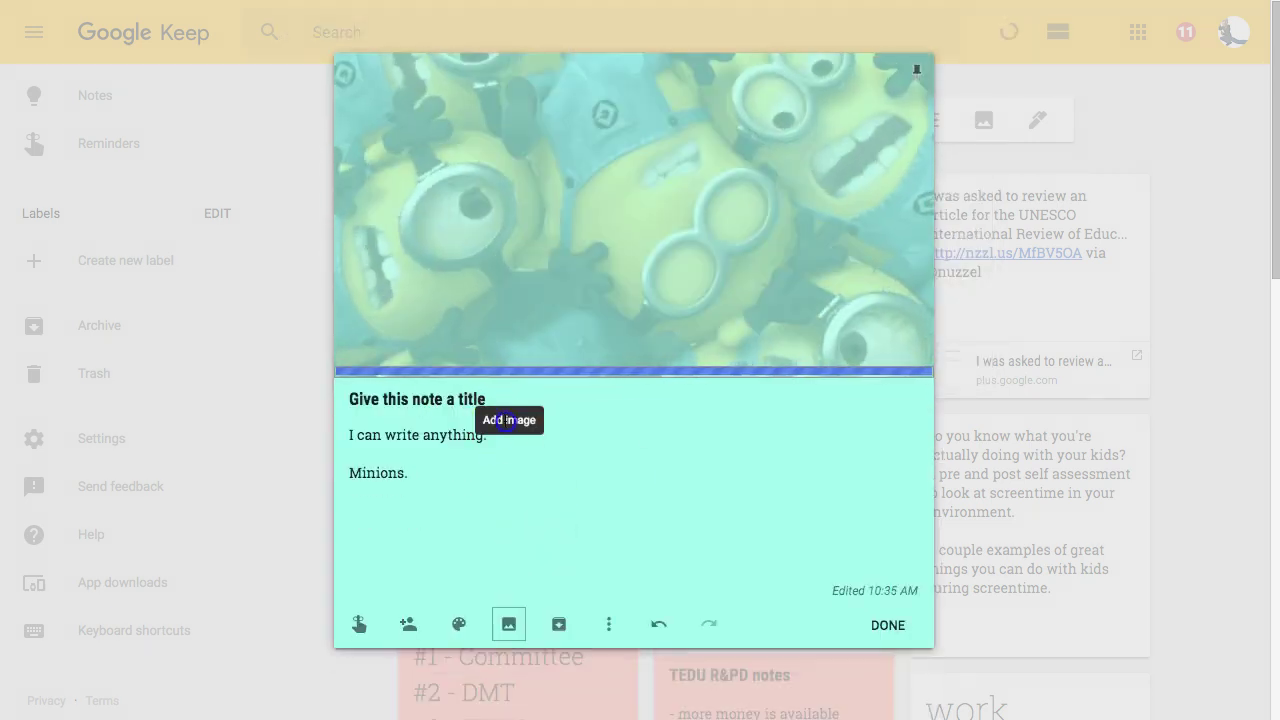
click(500, 481)
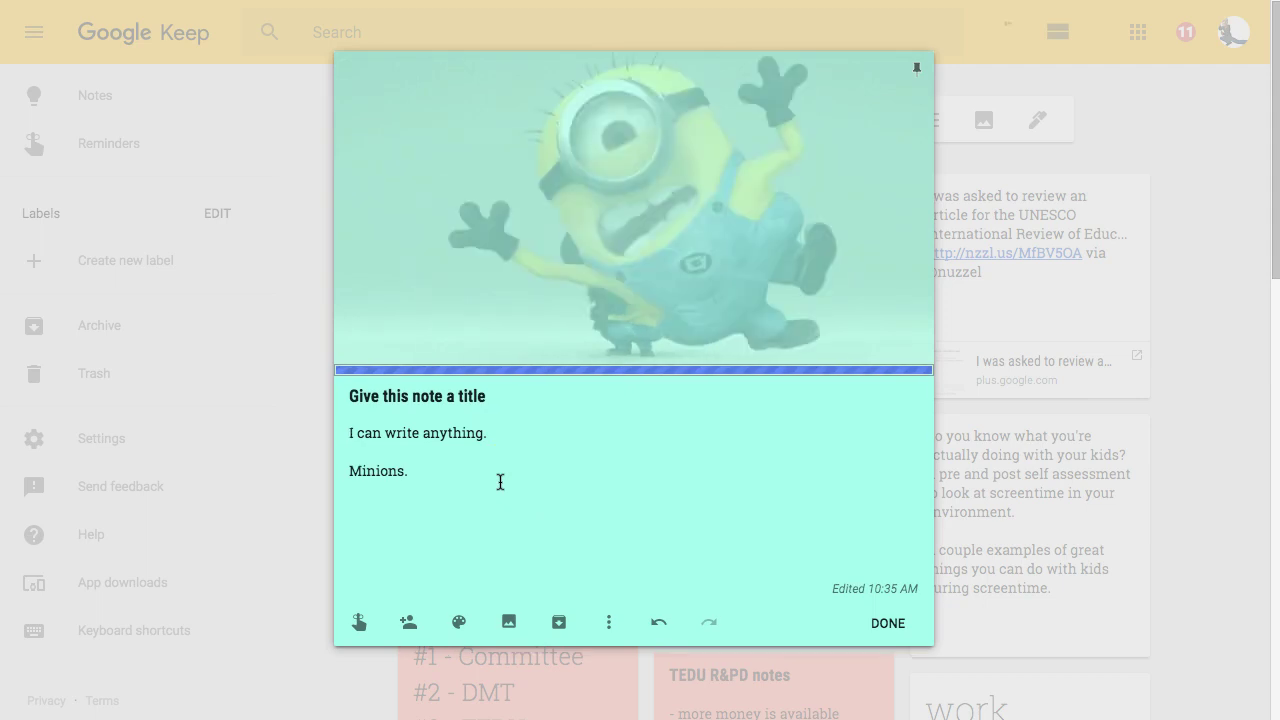
click(449, 471)
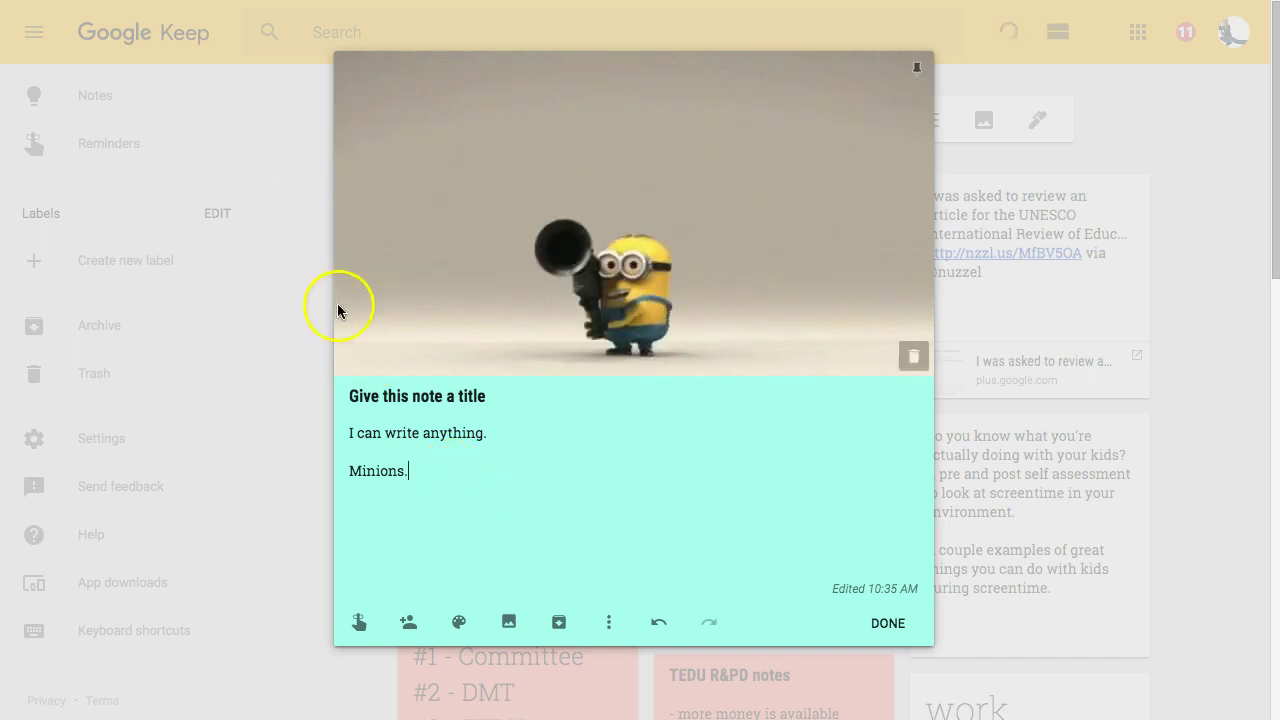
click(316, 282)
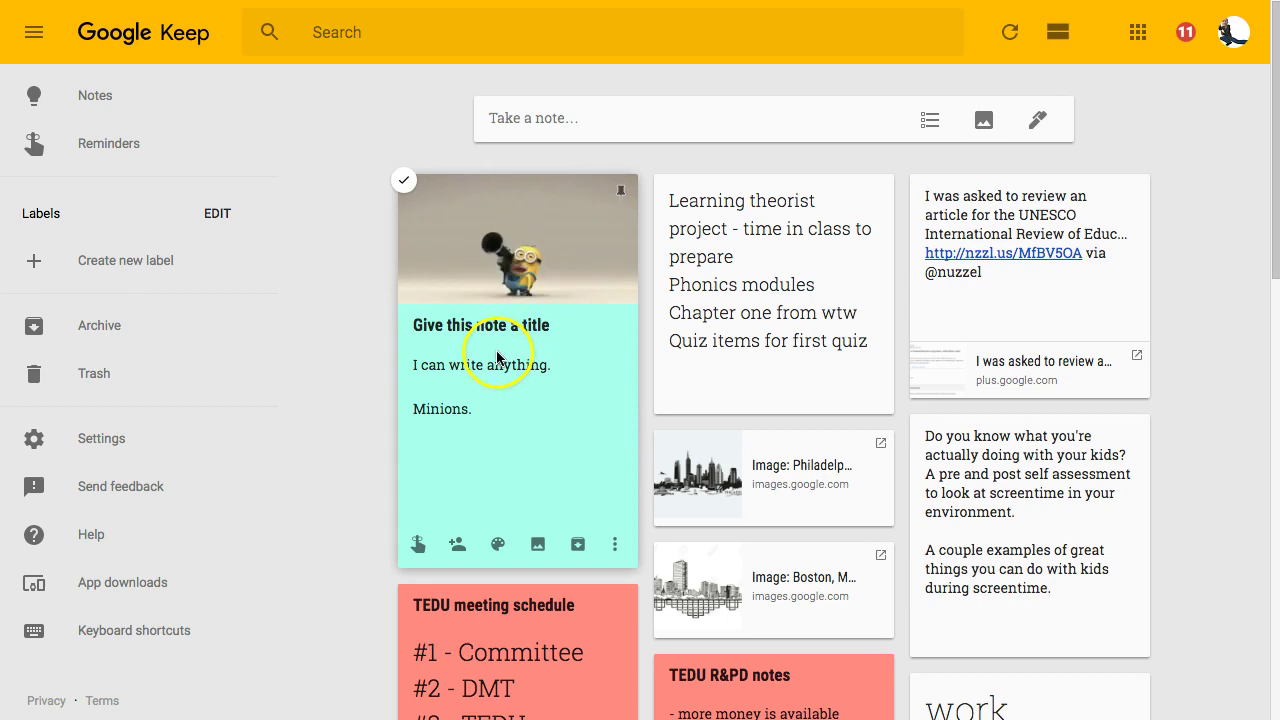
- Reopen the note titled "Give this note a title" and delete its animated minions image
click(514, 234)
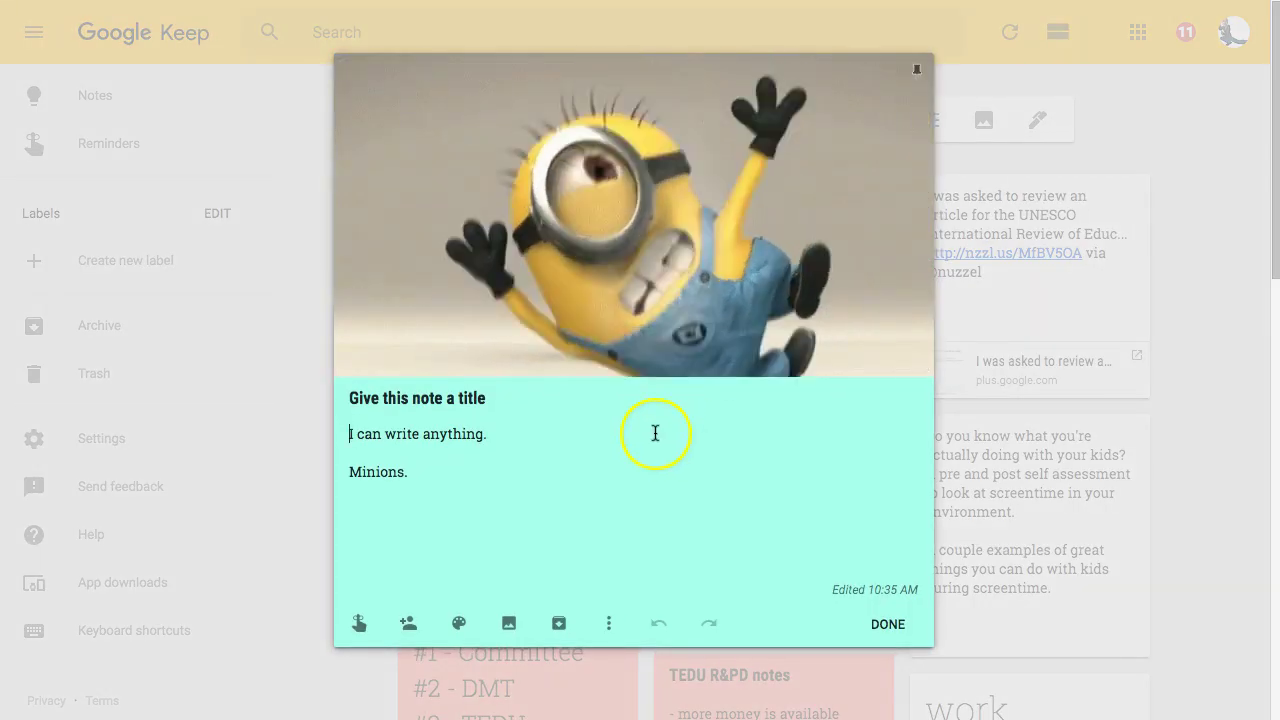
click(458, 465)
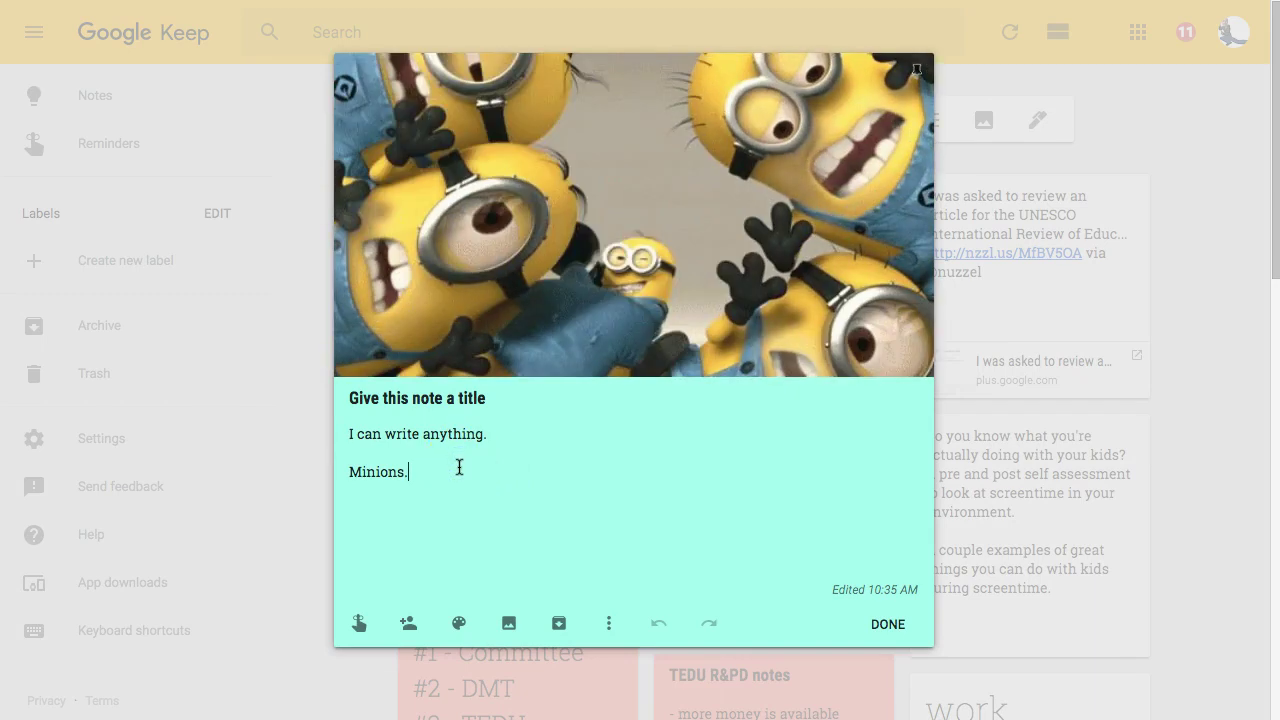
mouse_move(851, 167)
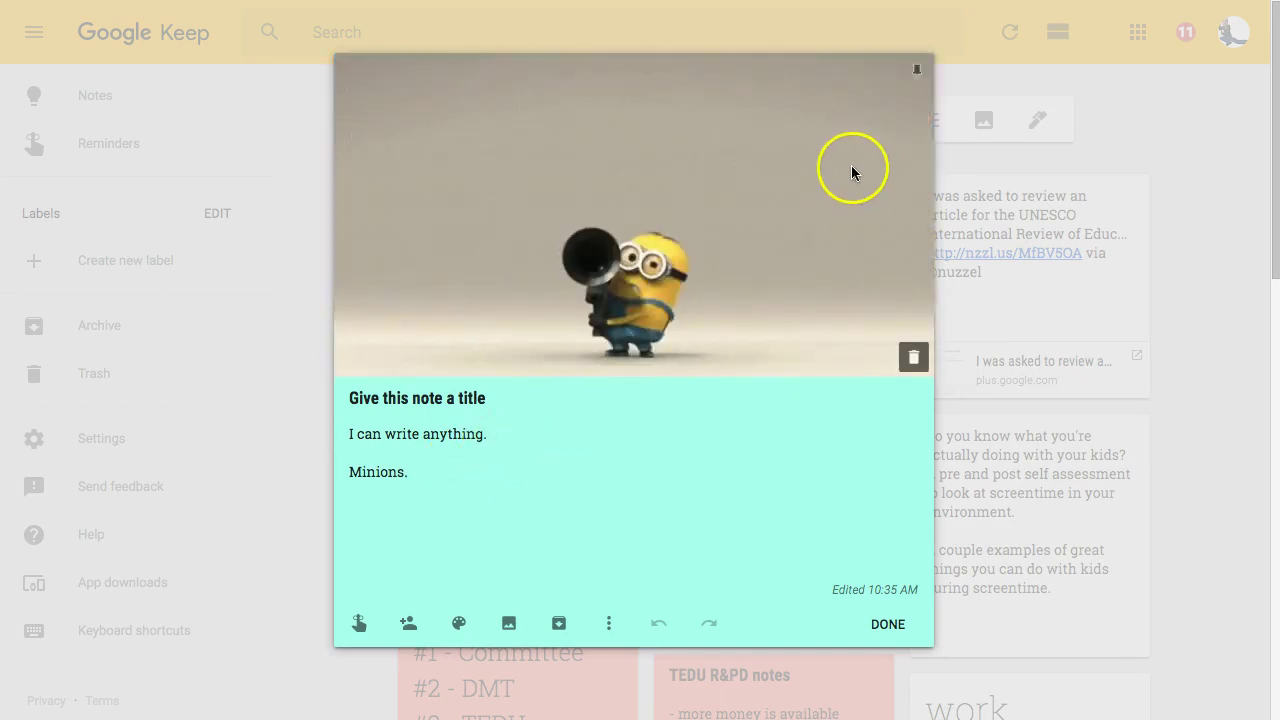
click(915, 357)
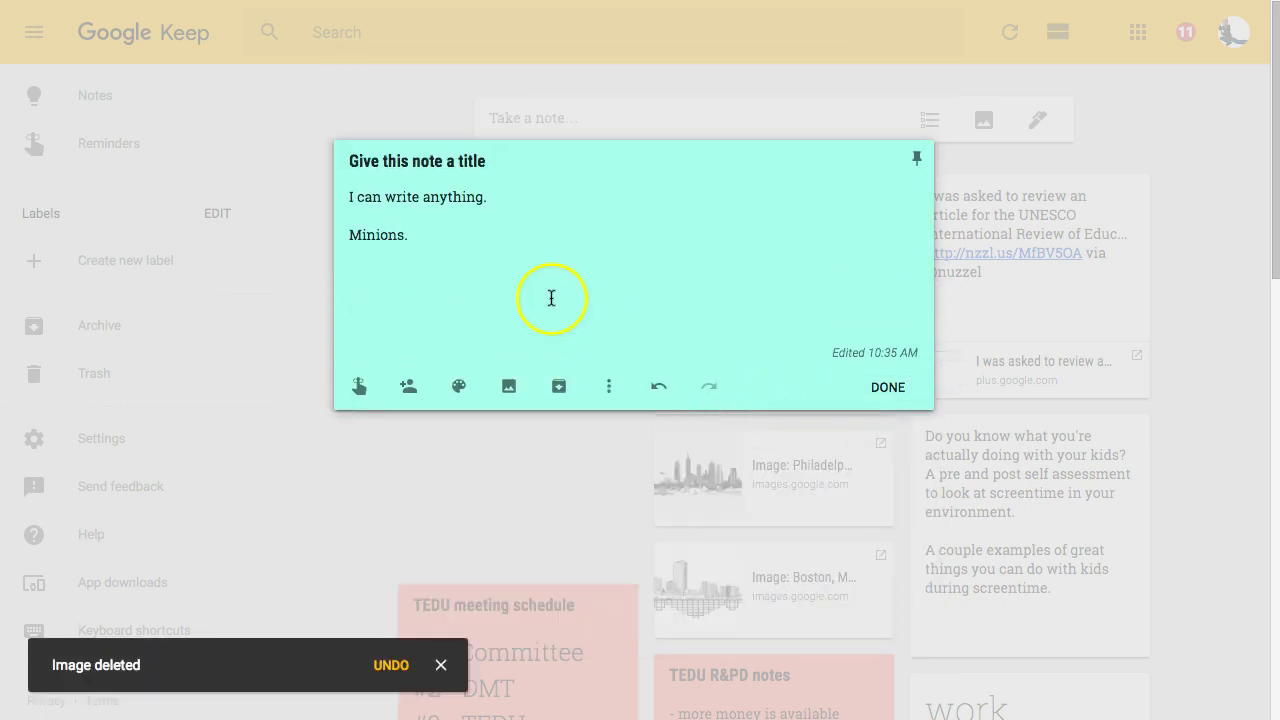
- Review the note's additional options and its label entry, and close the note without adding a label
click(608, 388)
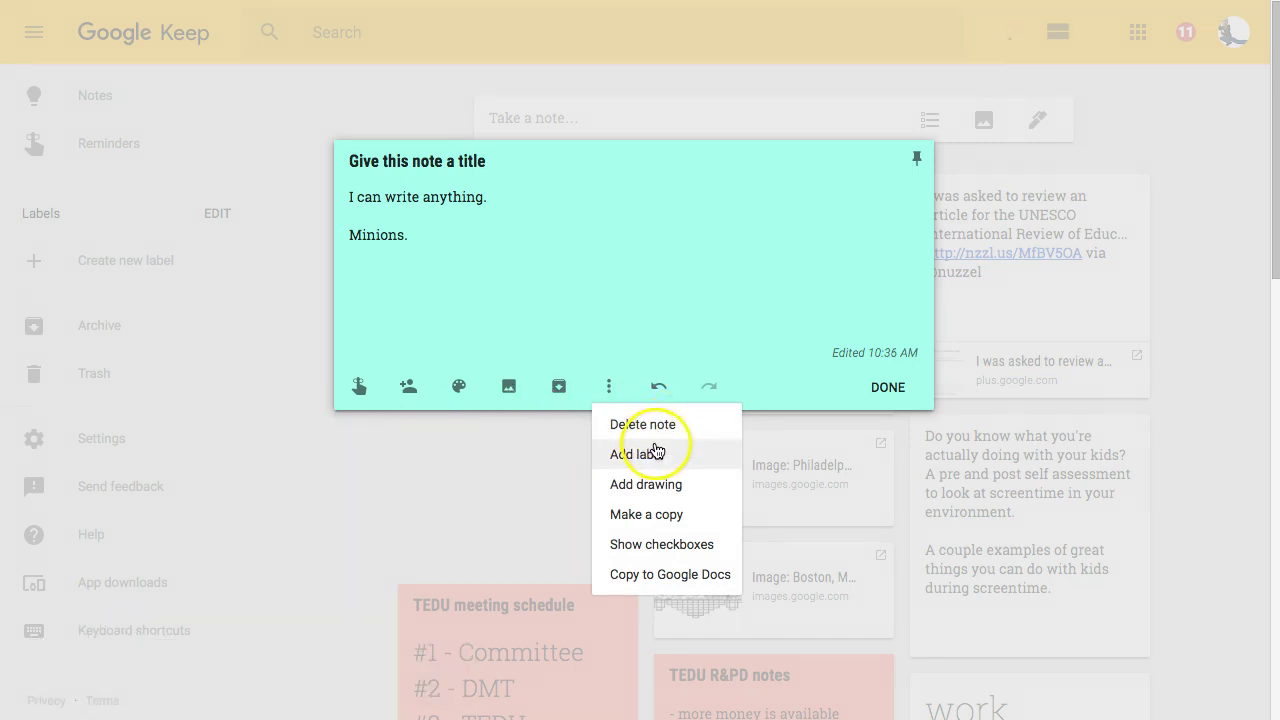
click(656, 455)
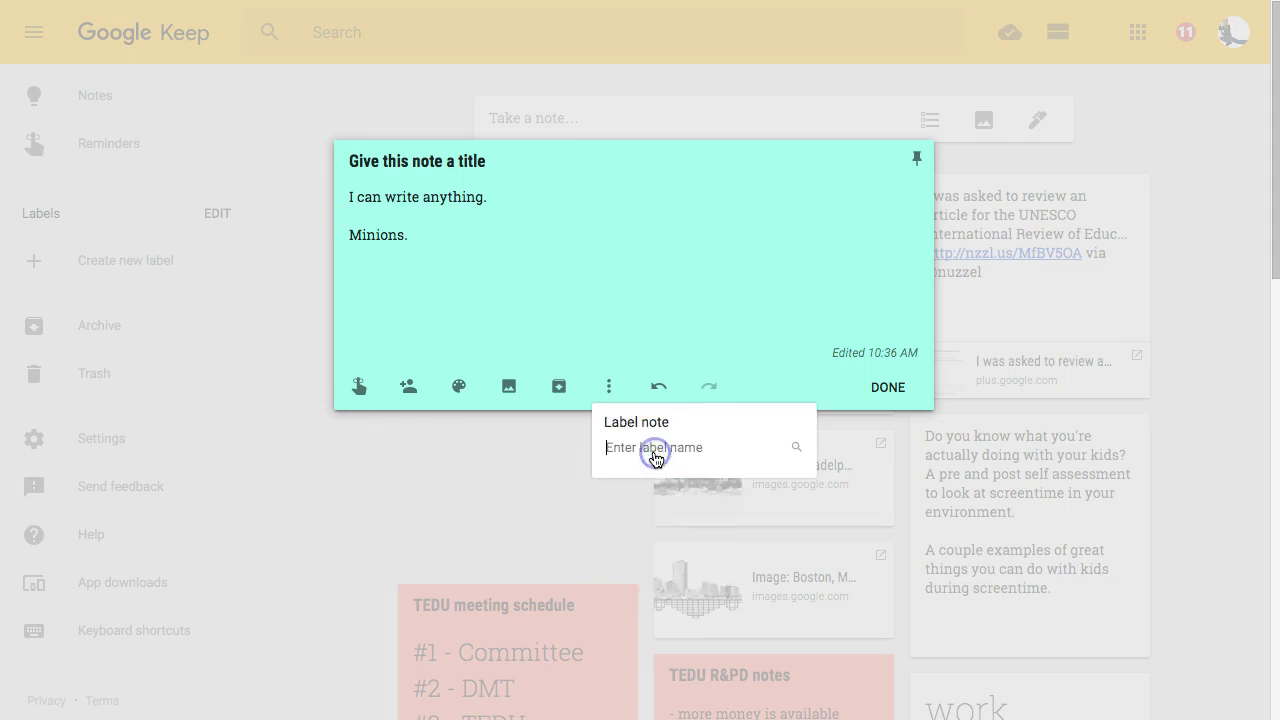
click(186, 316)
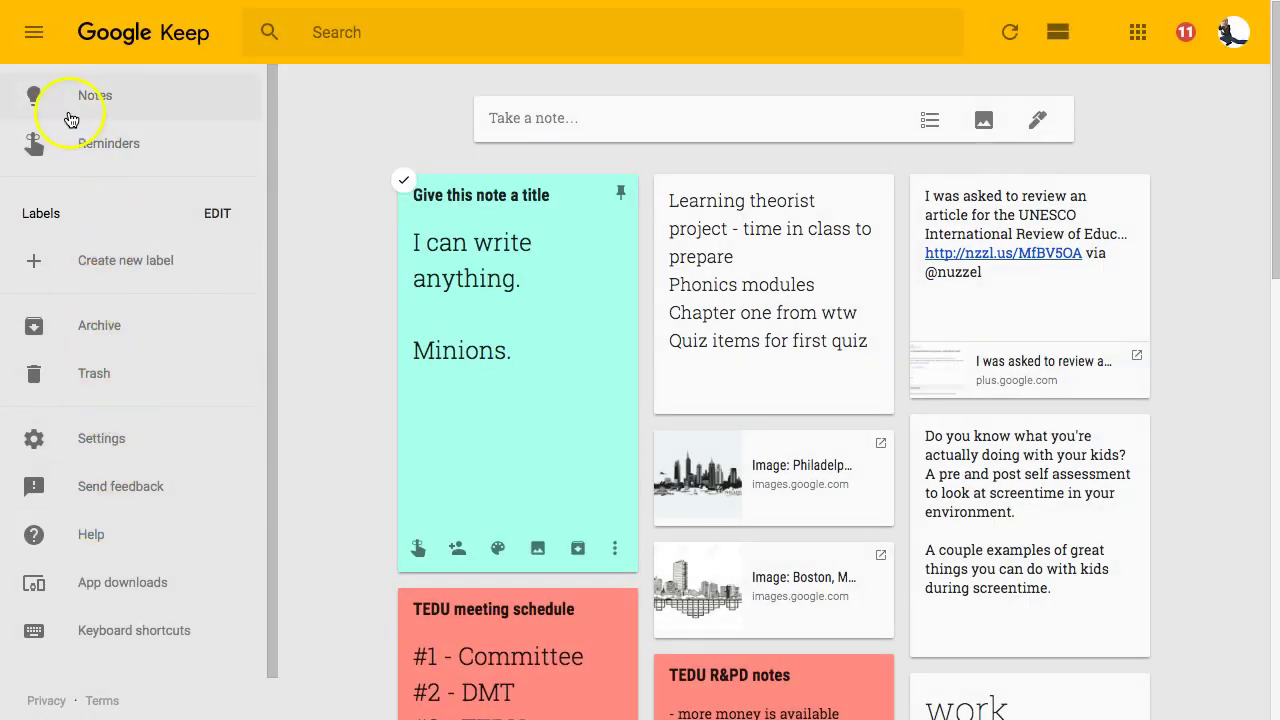
- Review the list, reminder and sharing settings and leave them without saving changes
click(33, 36)
click(33, 40)
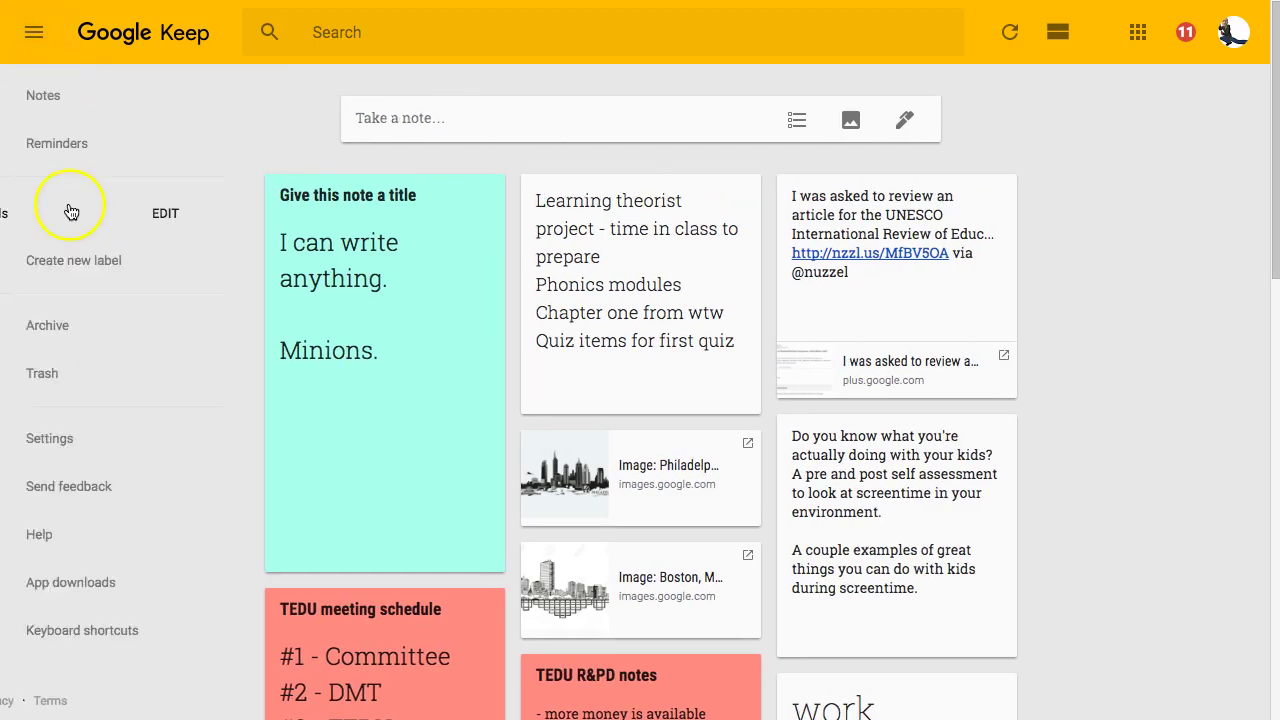
scroll(117, 324, down, 10)
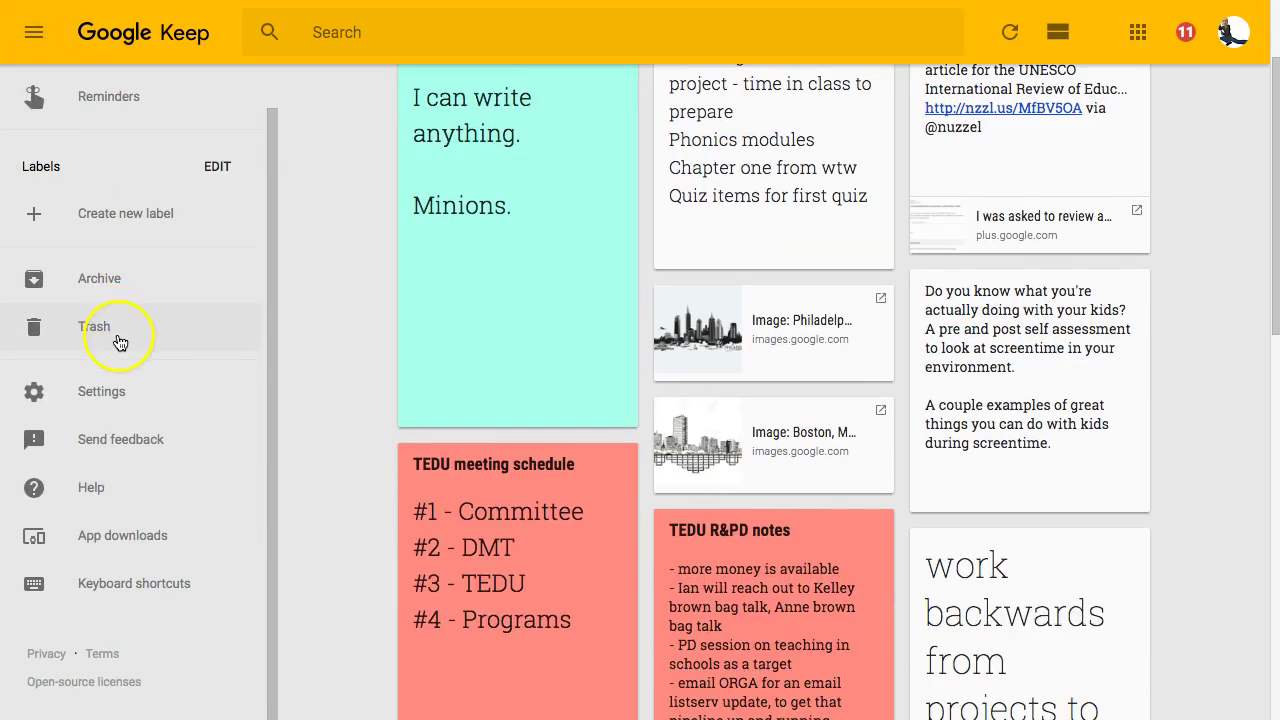
click(110, 393)
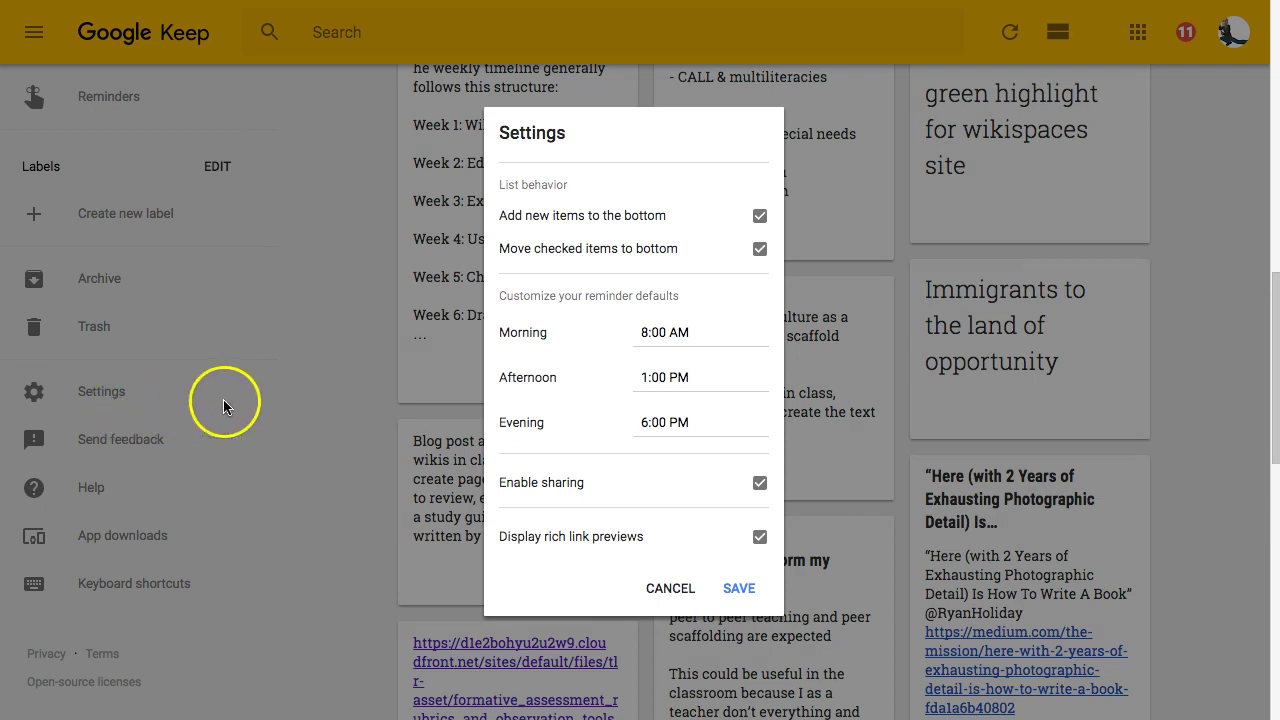
click(670, 588)
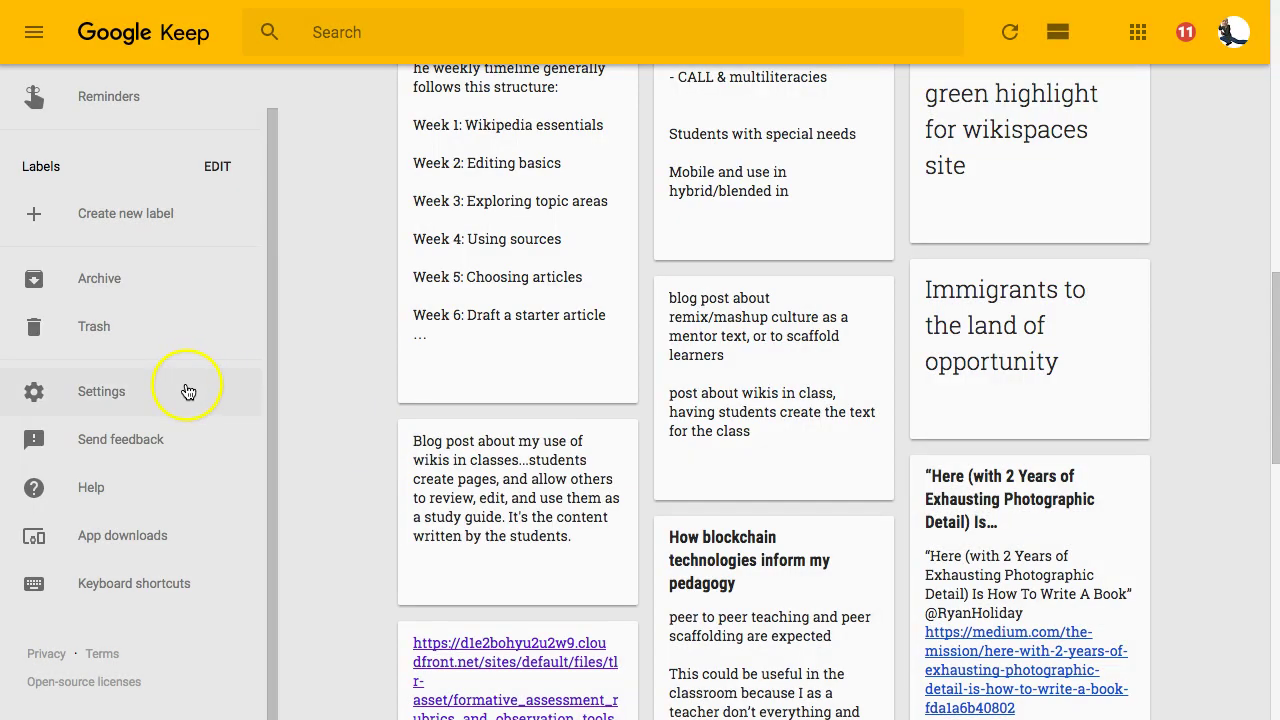
- Create two new labels named "WORK" and "Home"
click(128, 215)
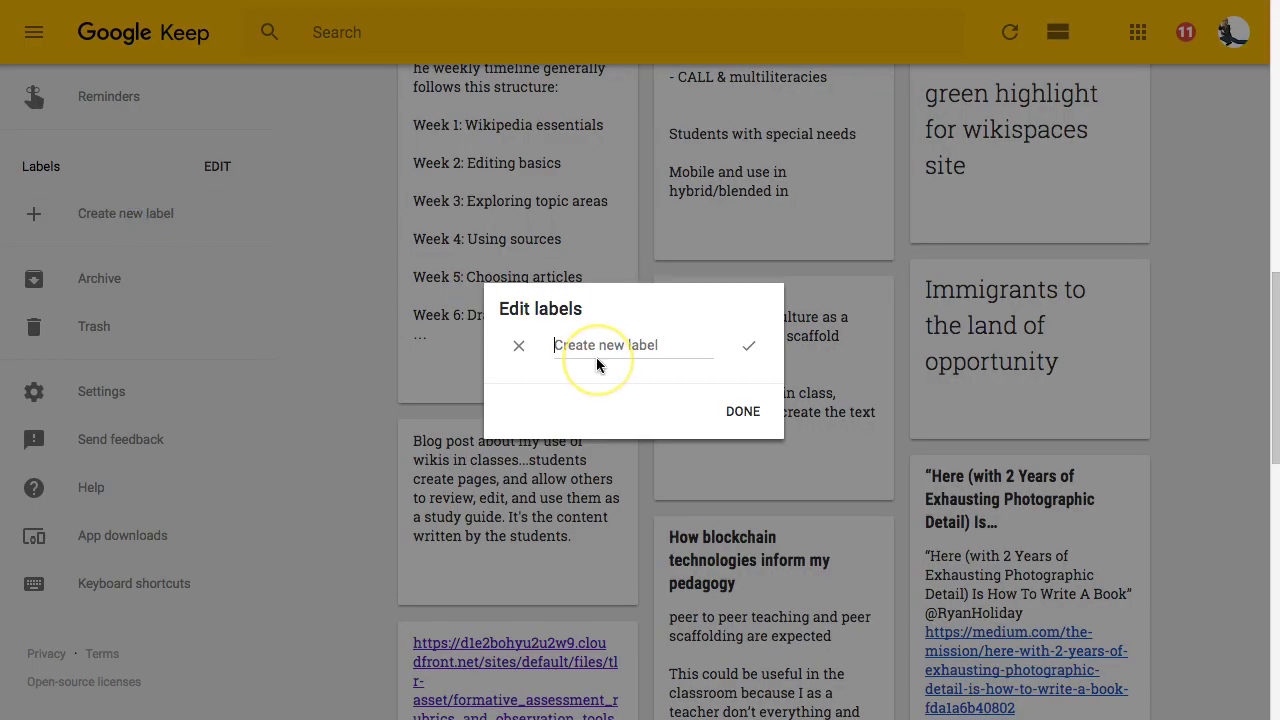
text(WORK)
key(Return)
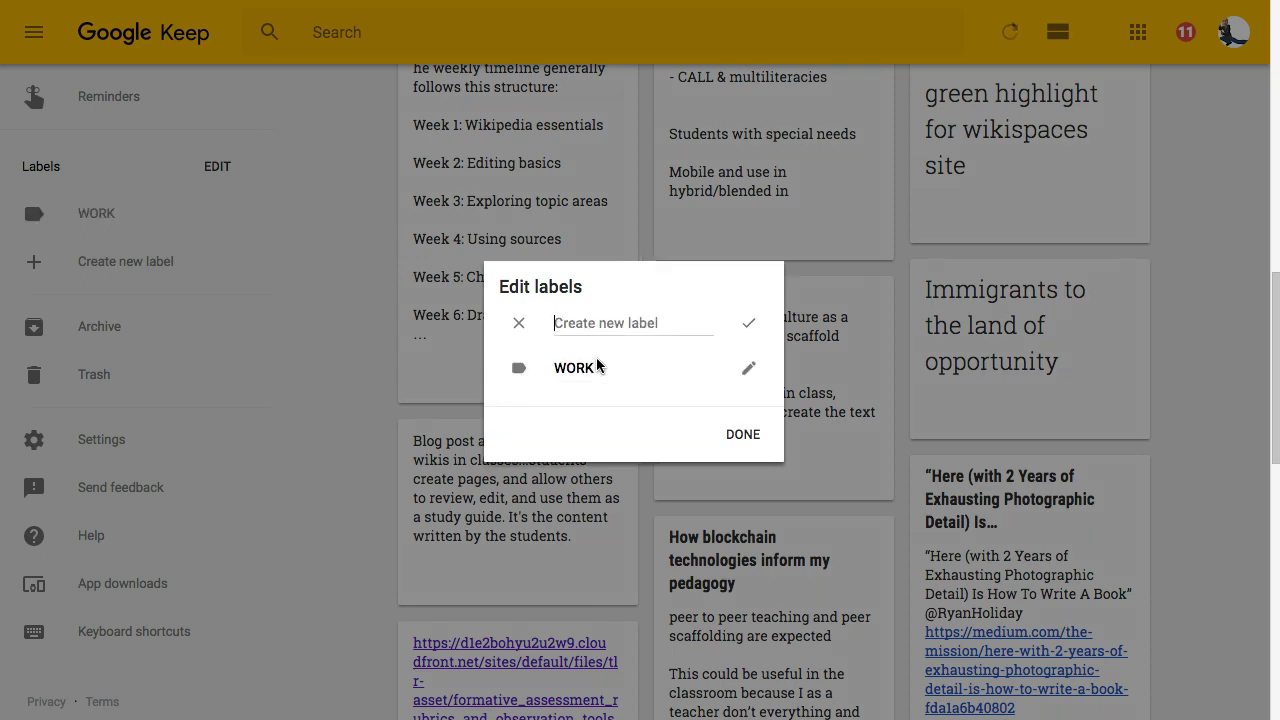
text(Home)
key(Return)
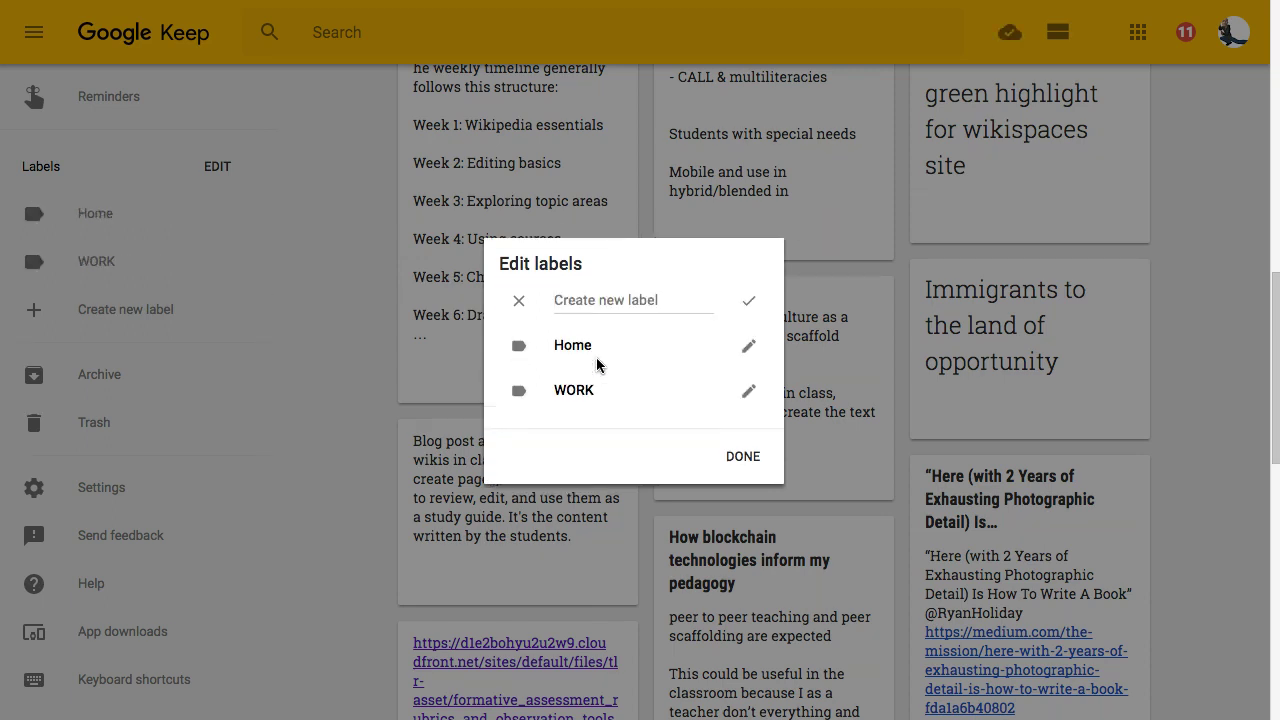
- Create two more labels named "READ" and "BLOG POSTS" and close the label editor
text(READ)
key(Return)
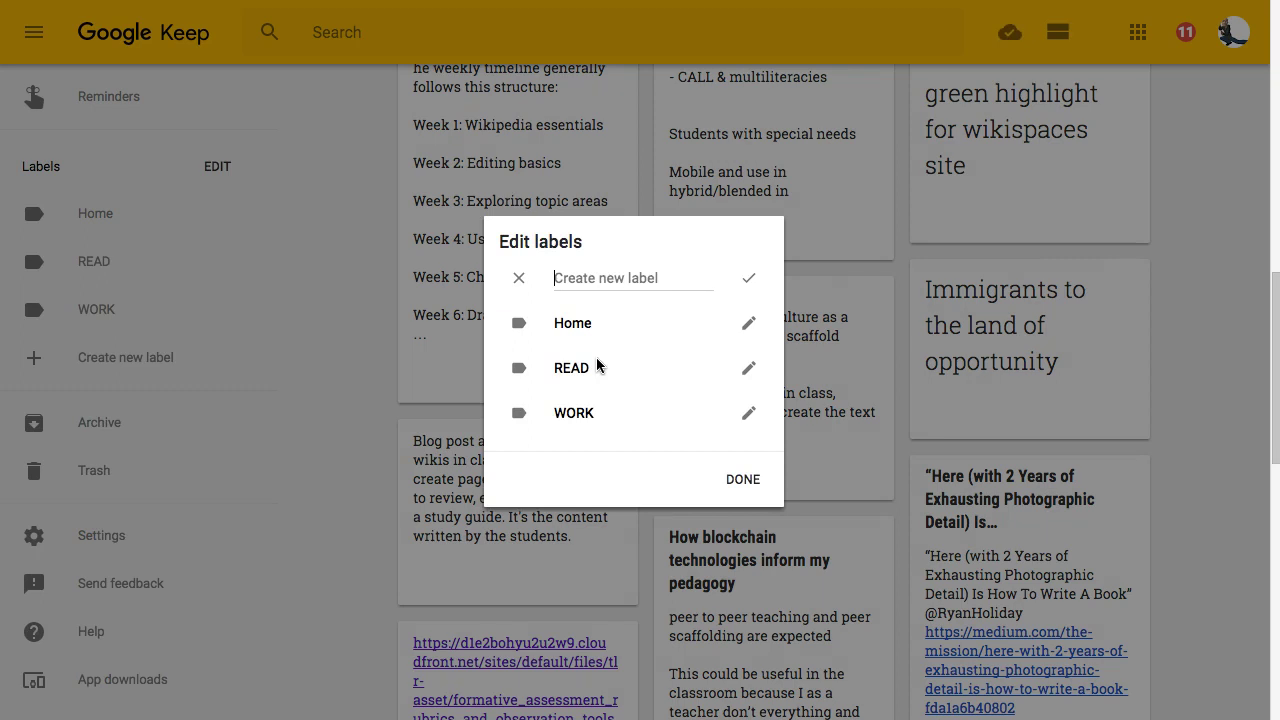
click(575, 424)
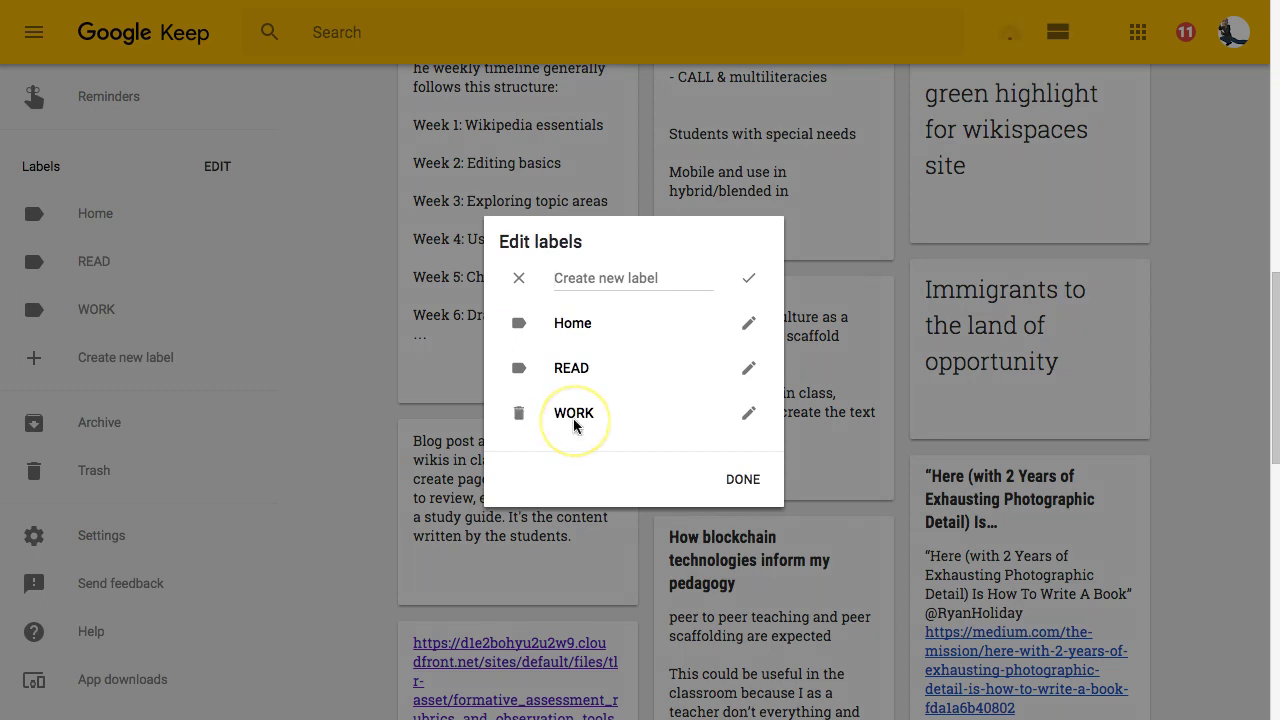
text(BLOG POSTS)
key(Return)
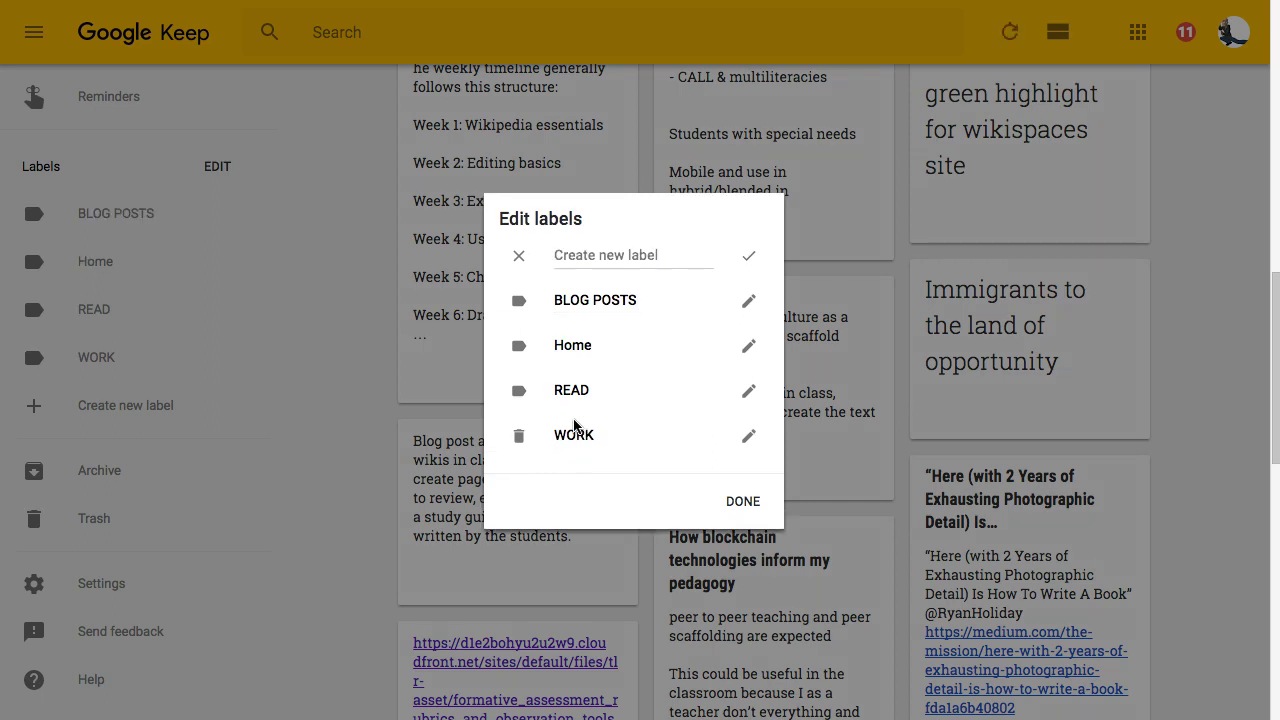
click(320, 426)
- Reopen the note titled "Give this note a title" and change its background colour to purple
scroll(320, 426, up, 10)
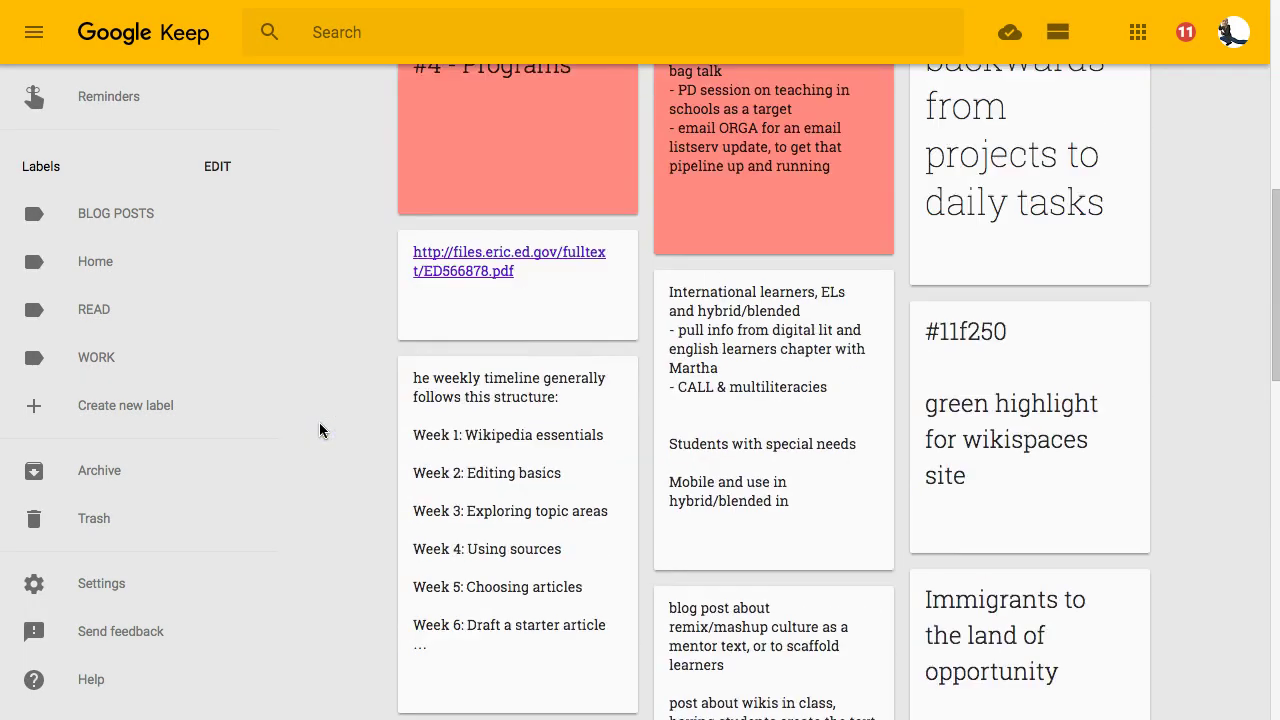
click(505, 327)
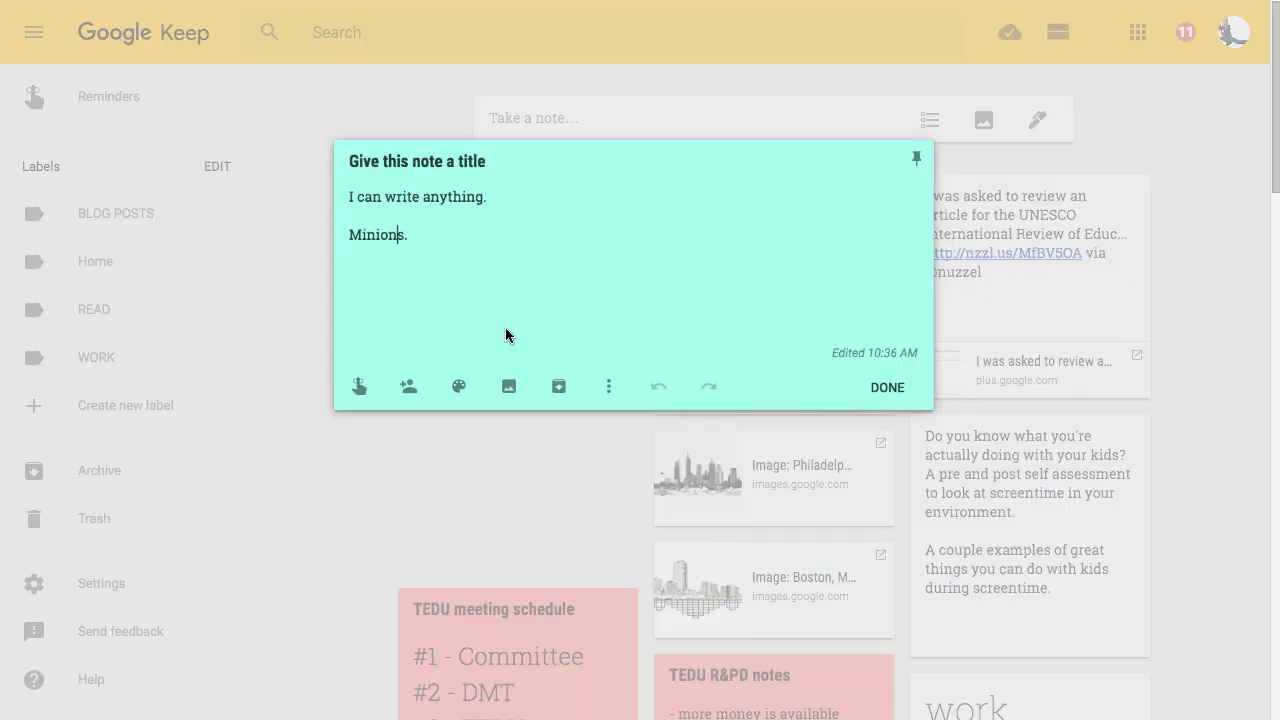
mouse_move(455, 388)
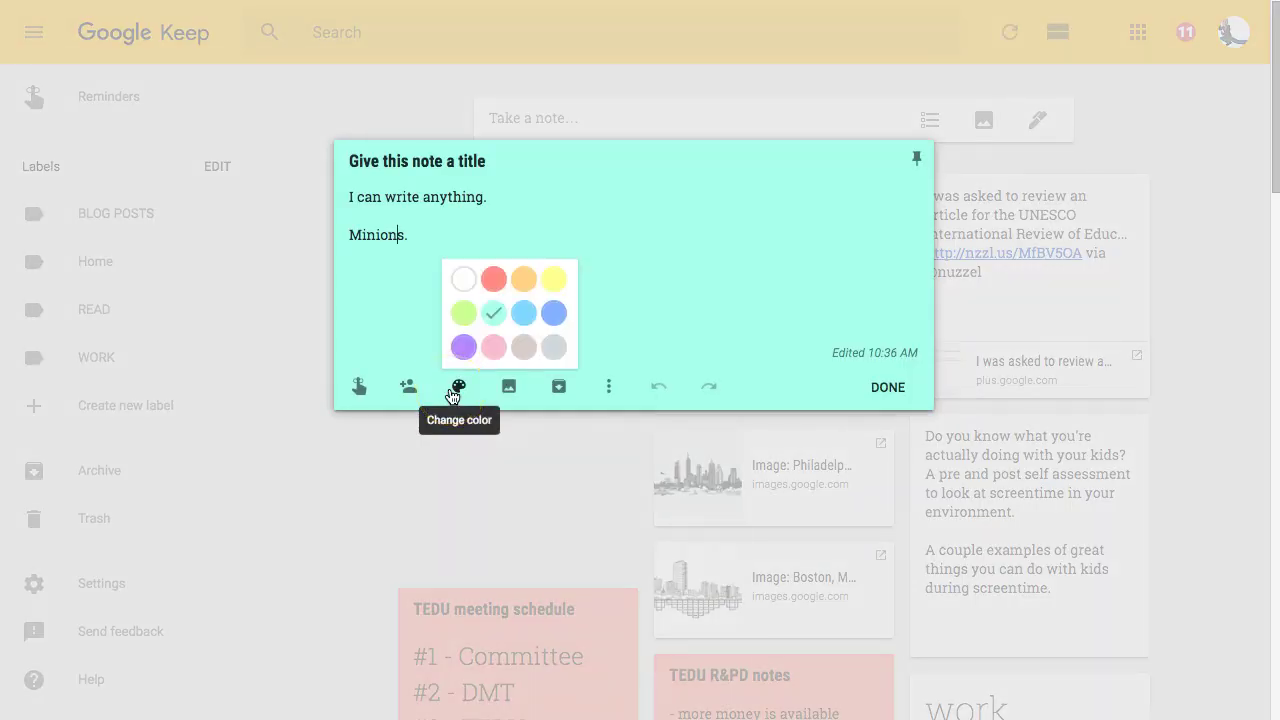
click(464, 347)
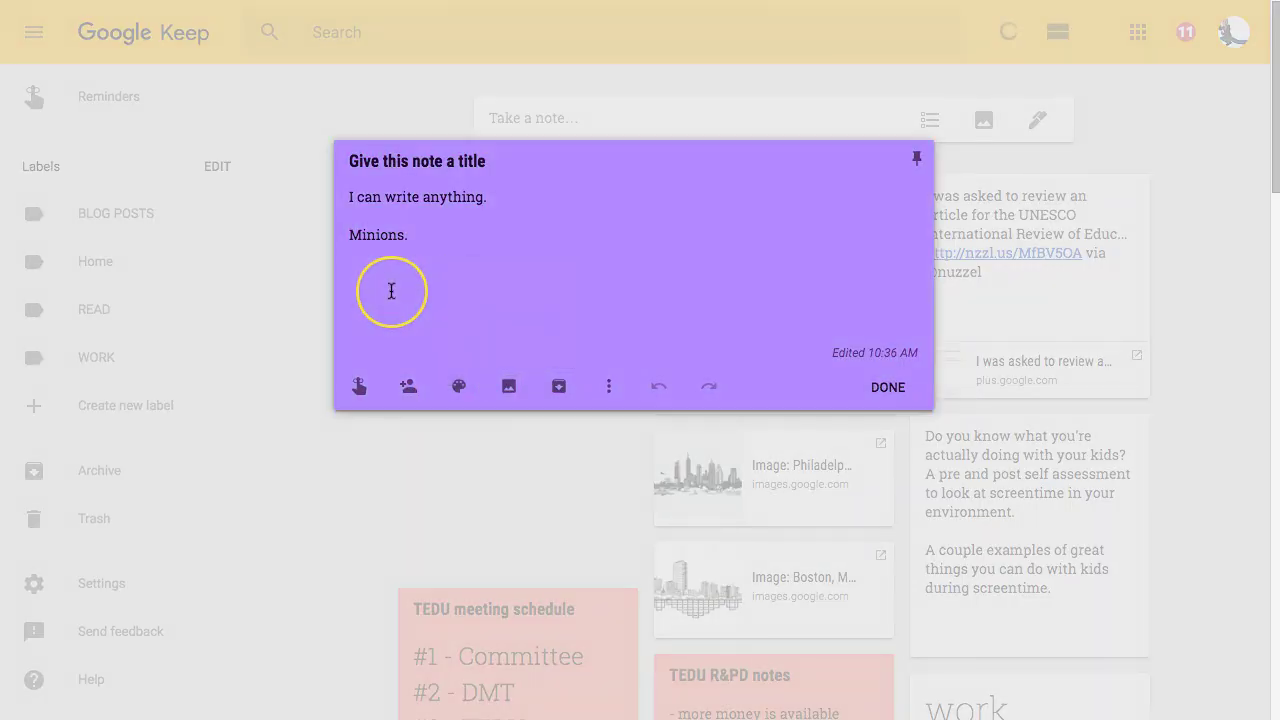
mouse_move(455, 386)
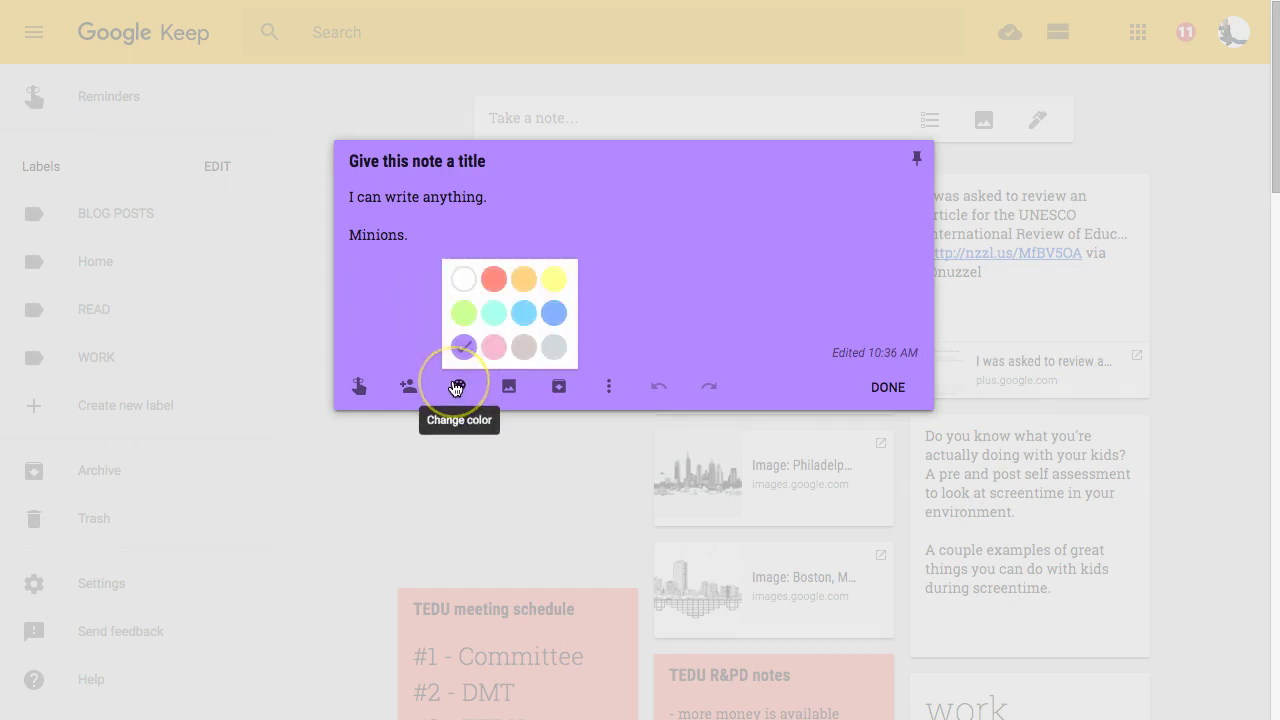
- Apply the Home label to the purple note, close the note and remove the label from its card
click(608, 387)
click(626, 455)
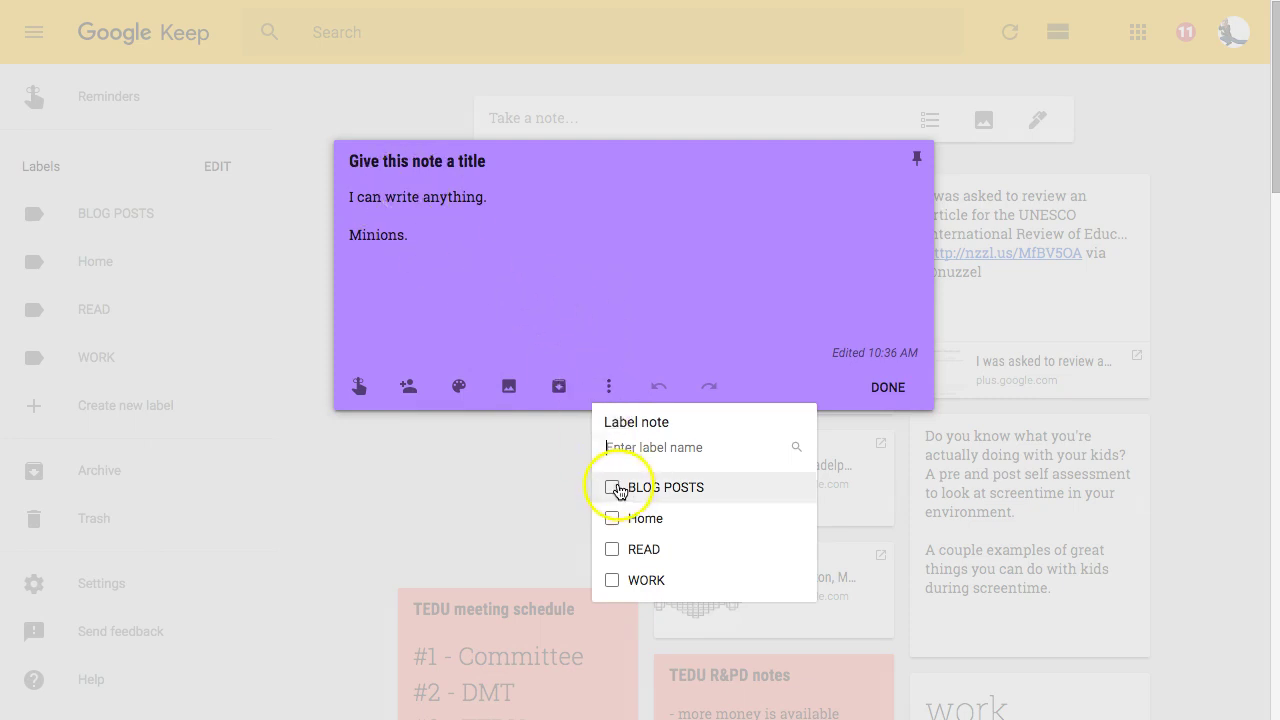
click(614, 519)
click(522, 262)
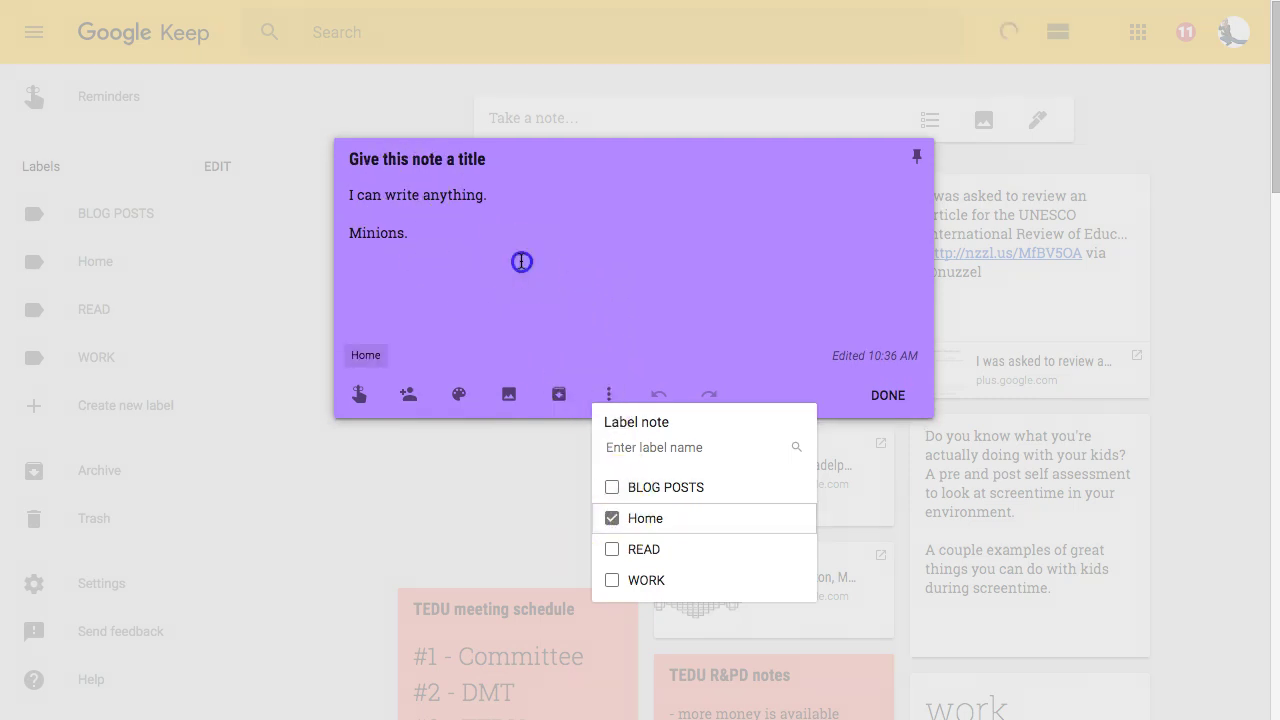
click(945, 236)
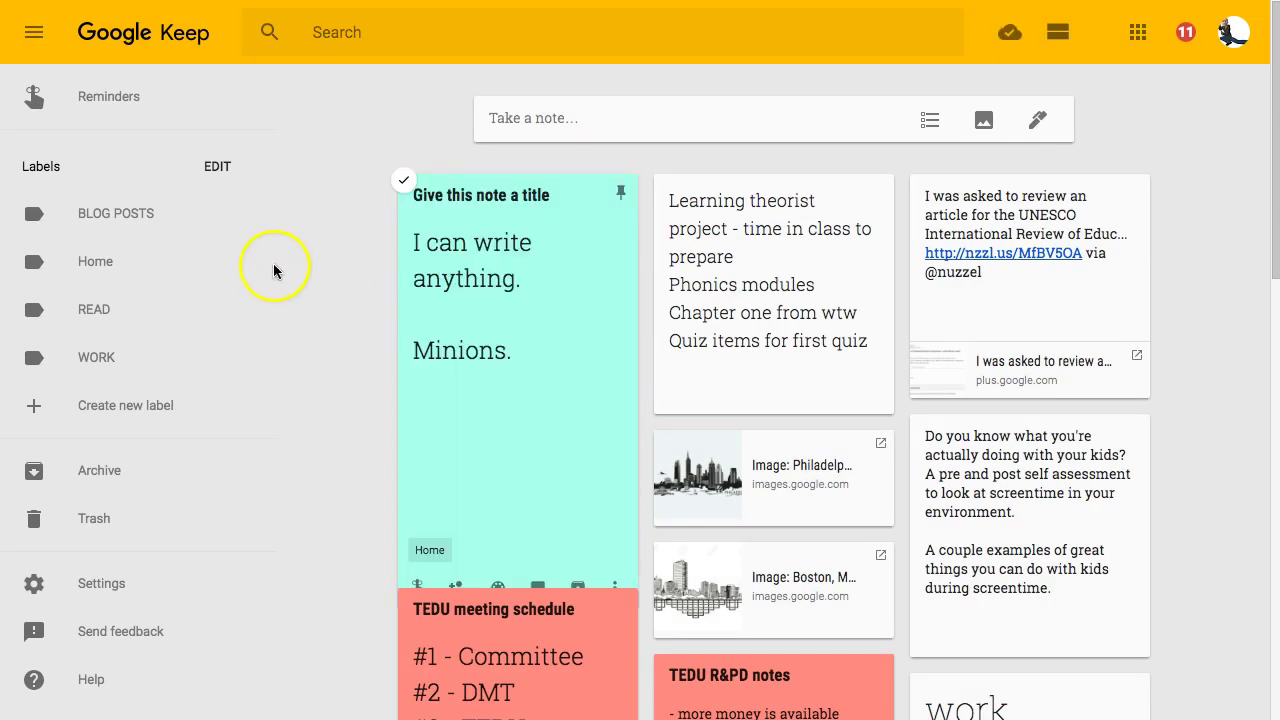
click(440, 551)
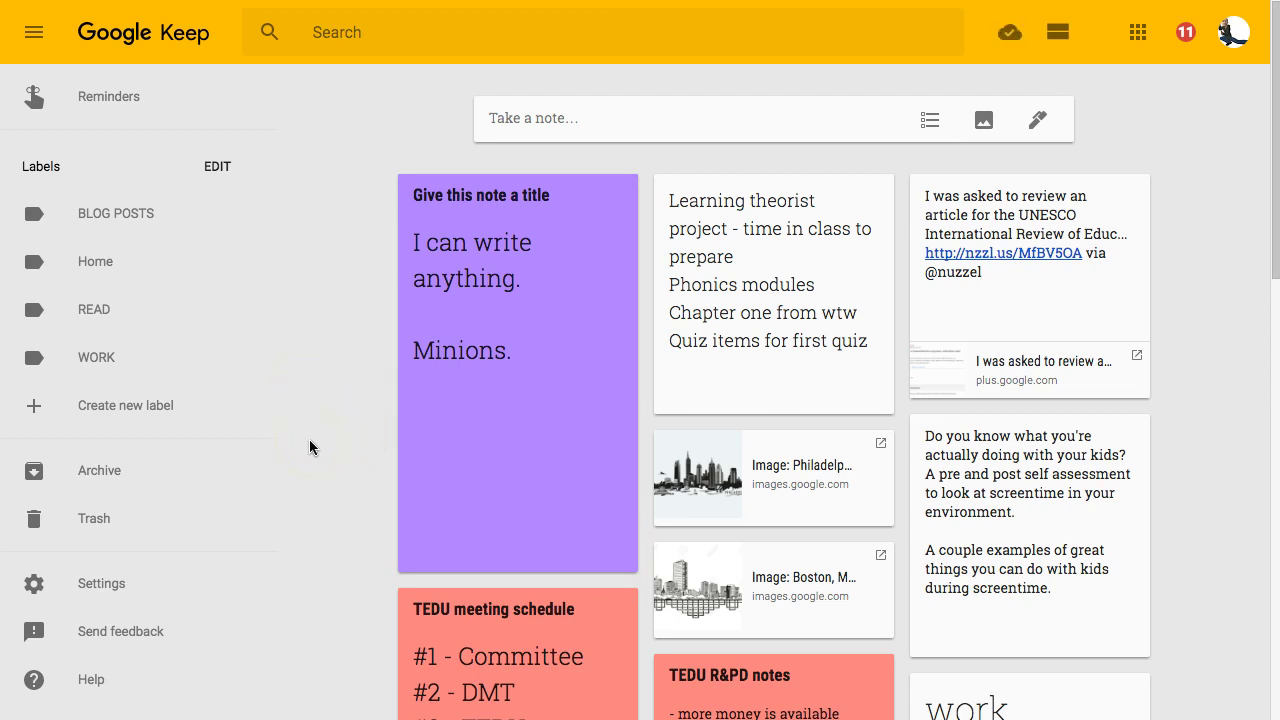
- Search the web for "minions" in a new tab and open the Wikipedia article on the film
click(312, 410)
click(413, 348)
click(448, 231)
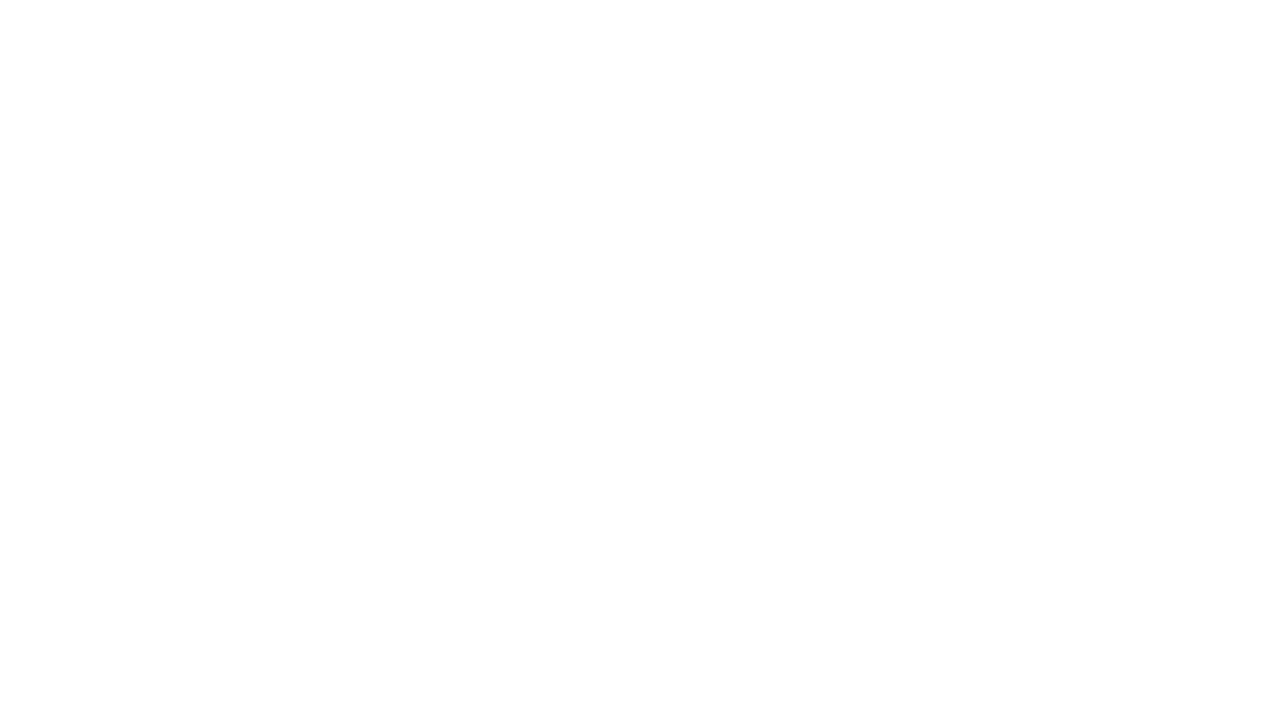
text(minion)
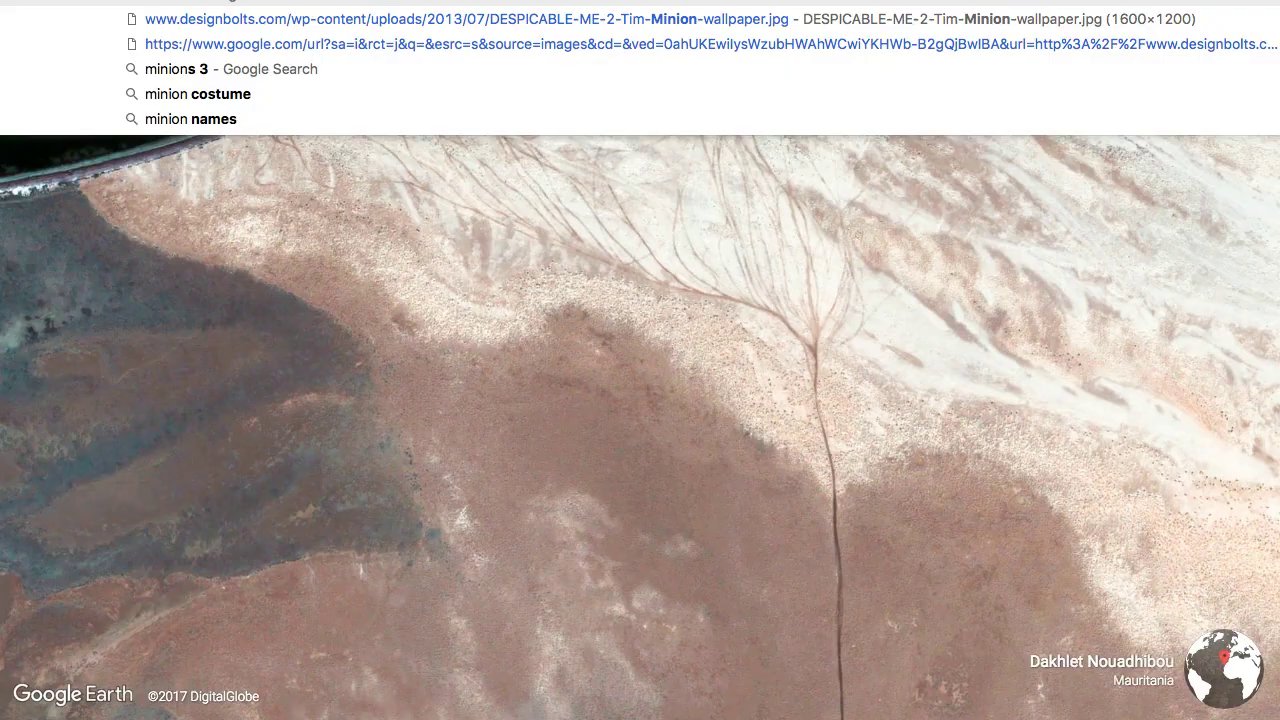
key(Escape)
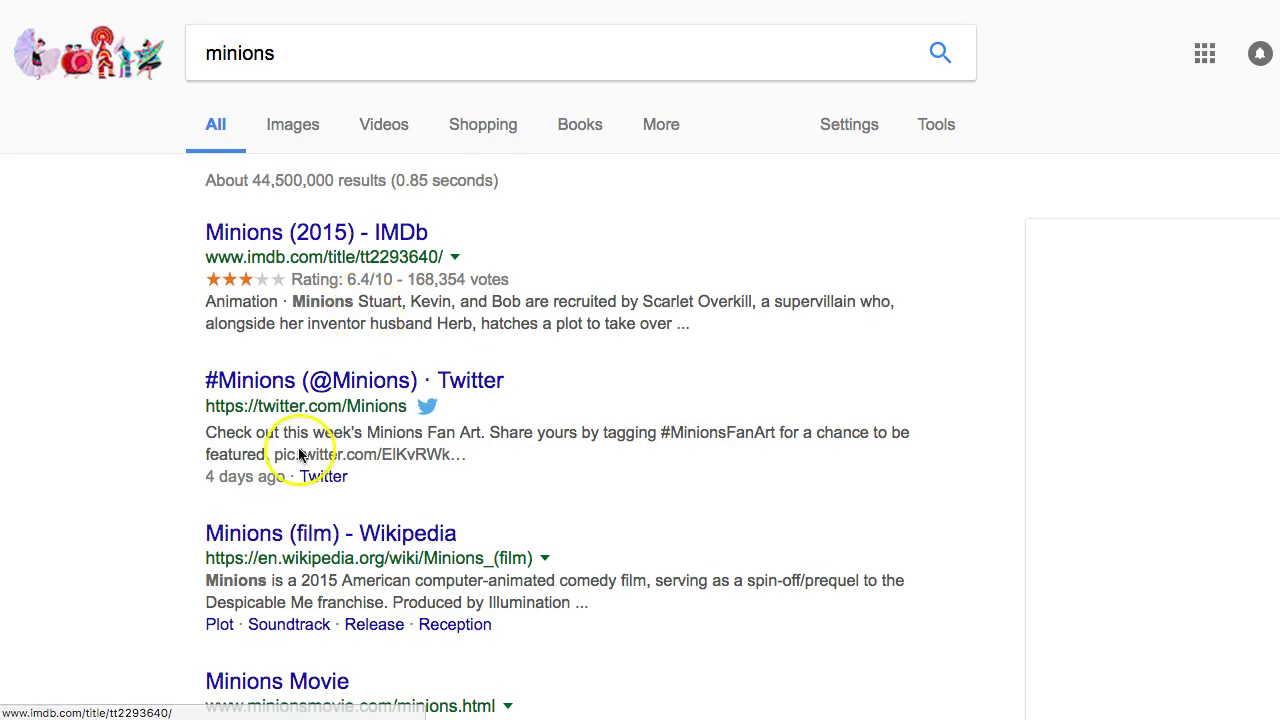
scroll(168, 533, down, 3)
click(280, 361)
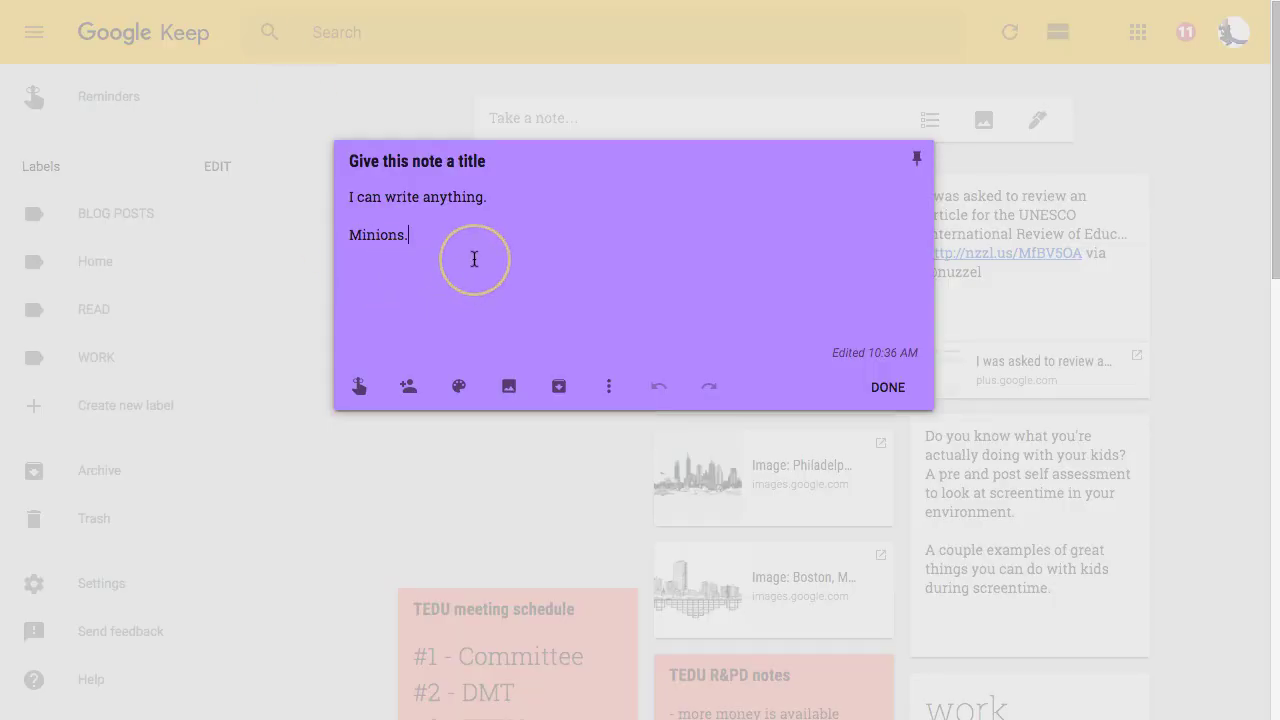
key(Return)
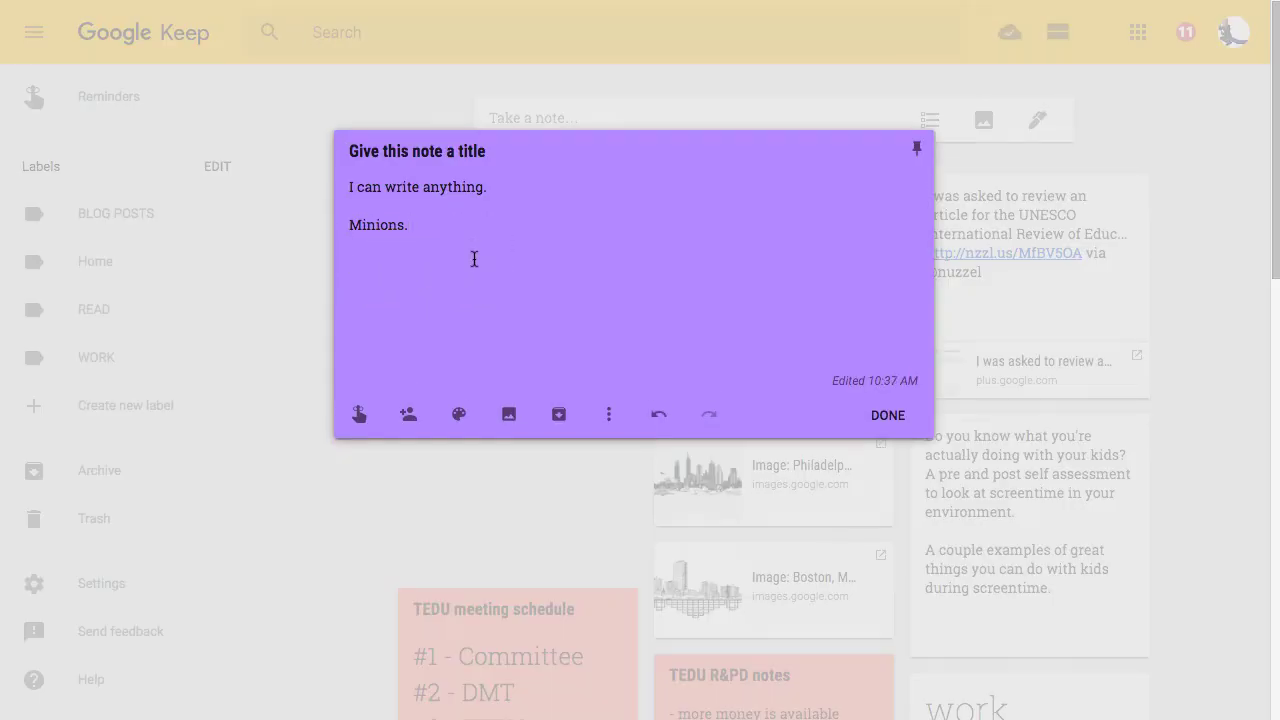
text(https://en.wikipedia.org/wiki/Minions_(film))
key(Return)
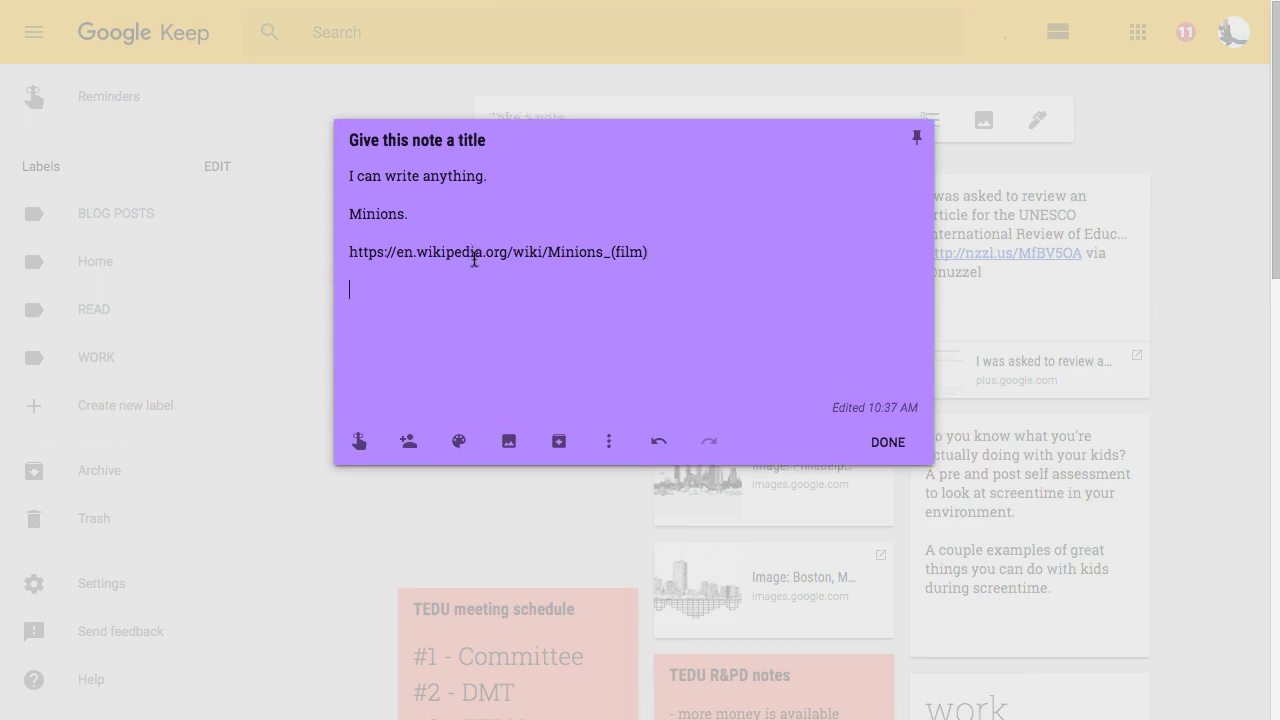
click(434, 286)
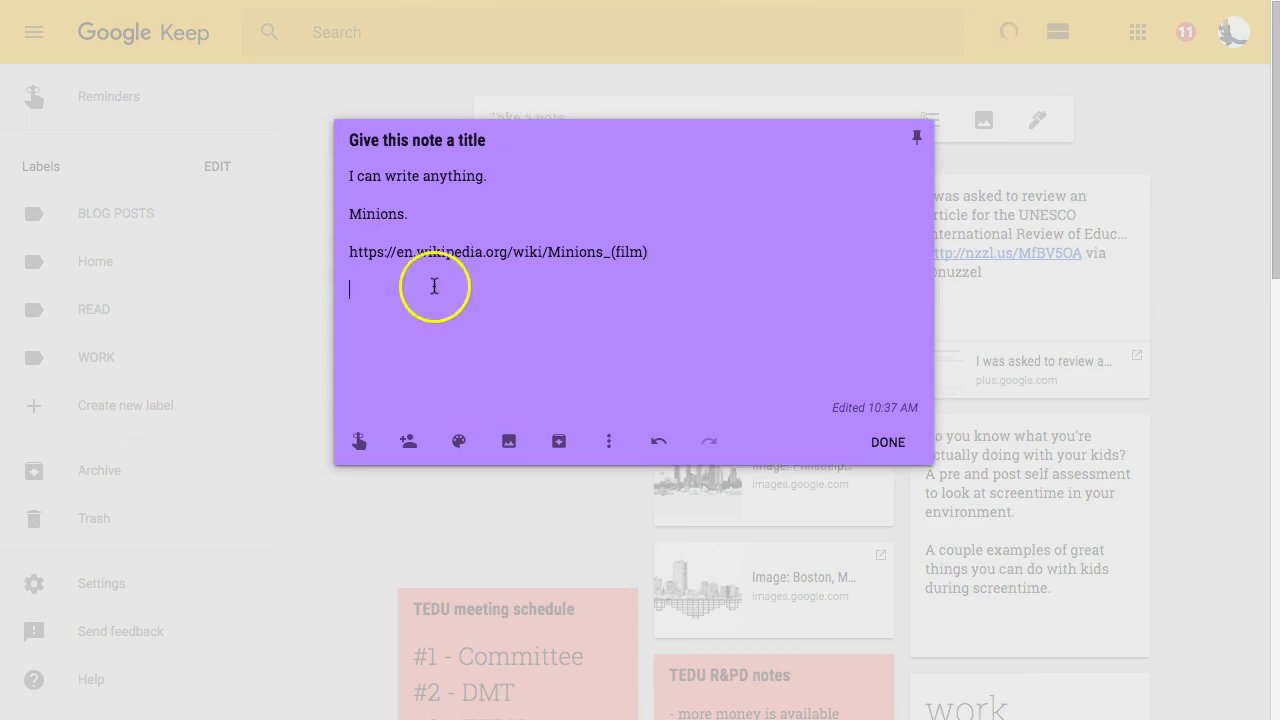
click(461, 250)
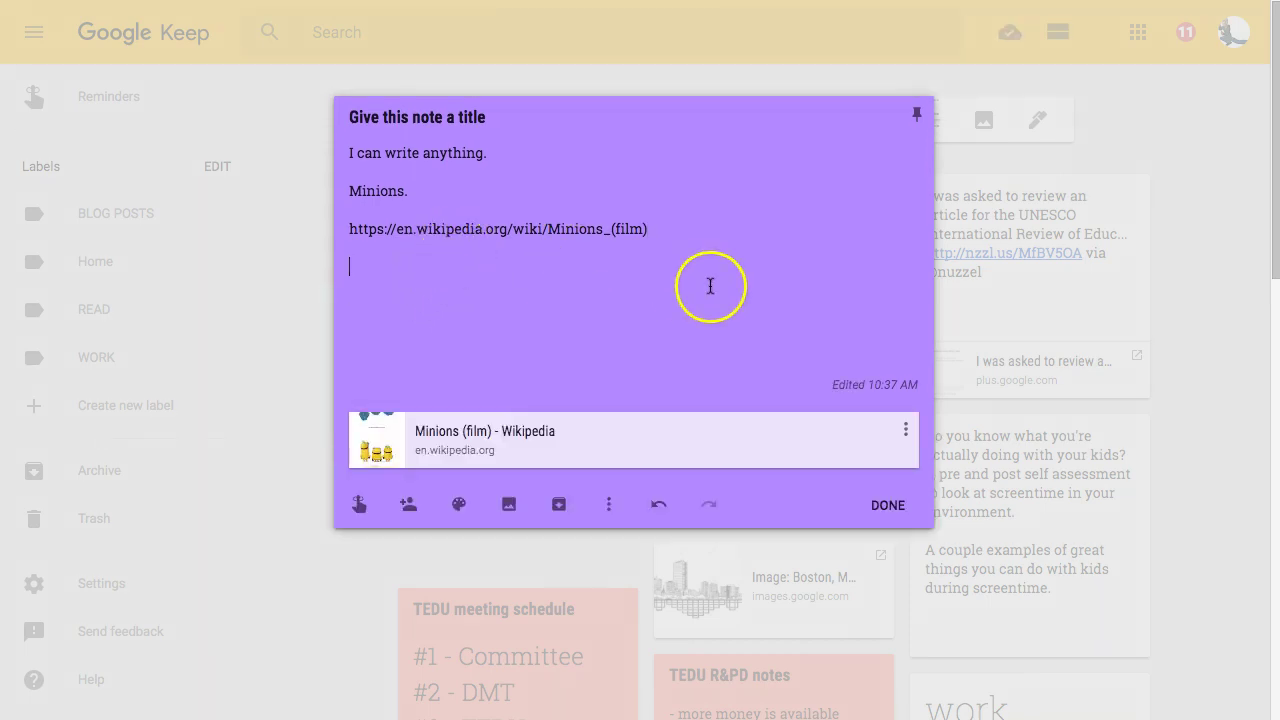
click(905, 431)
click(925, 497)
click(577, 288)
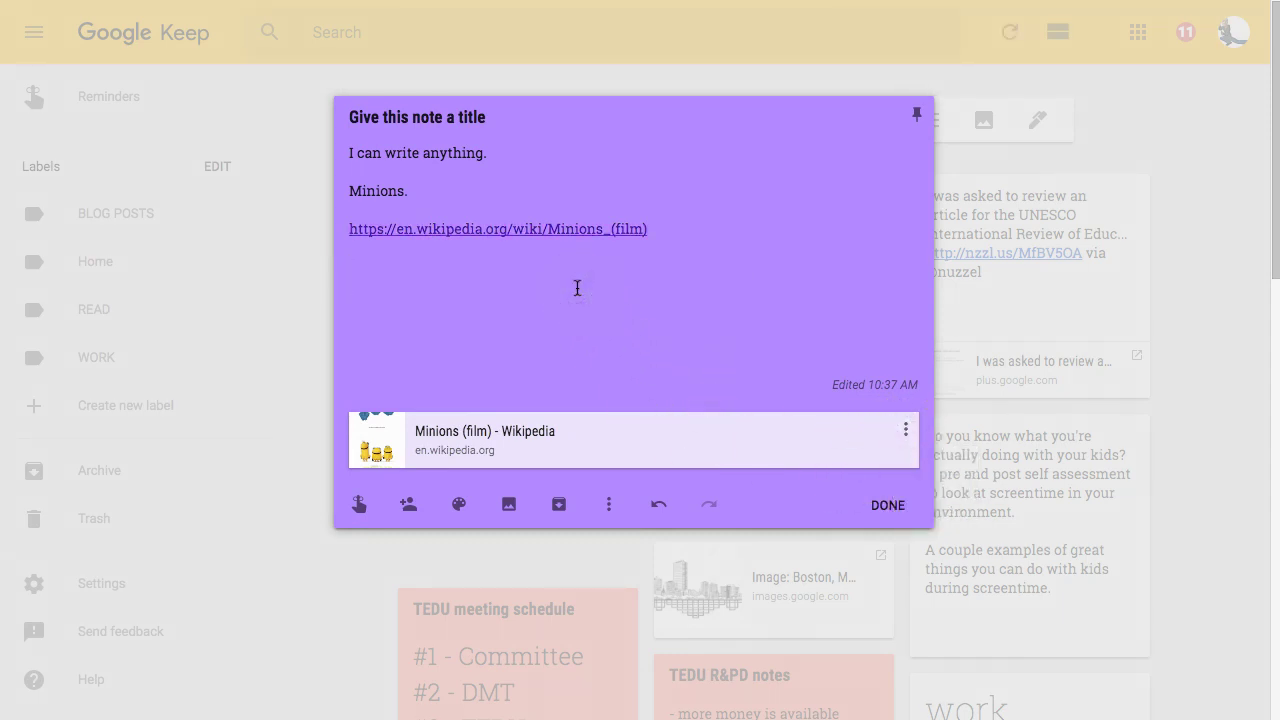
- View the Minions (film) article on Wikipedia and return to the note in Google Keep
click(568, 289)
click(412, 265)
click(457, 323)
click(461, 327)
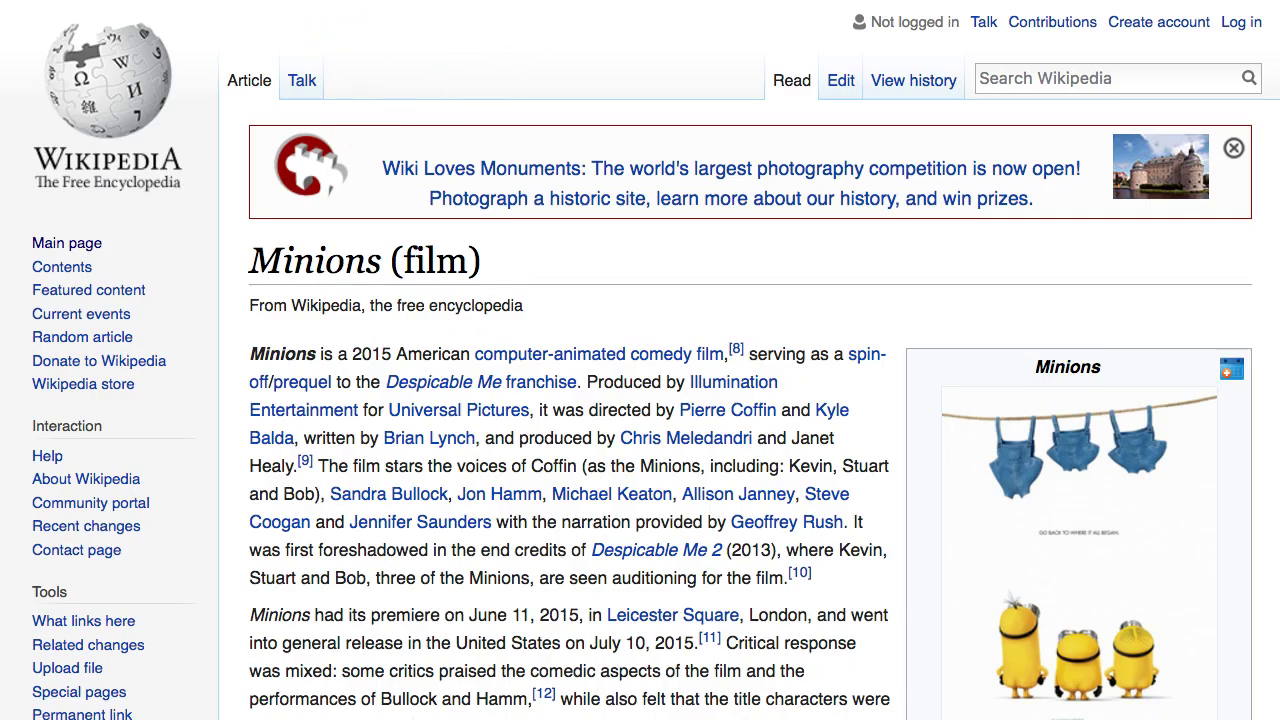
key(alt+Left)
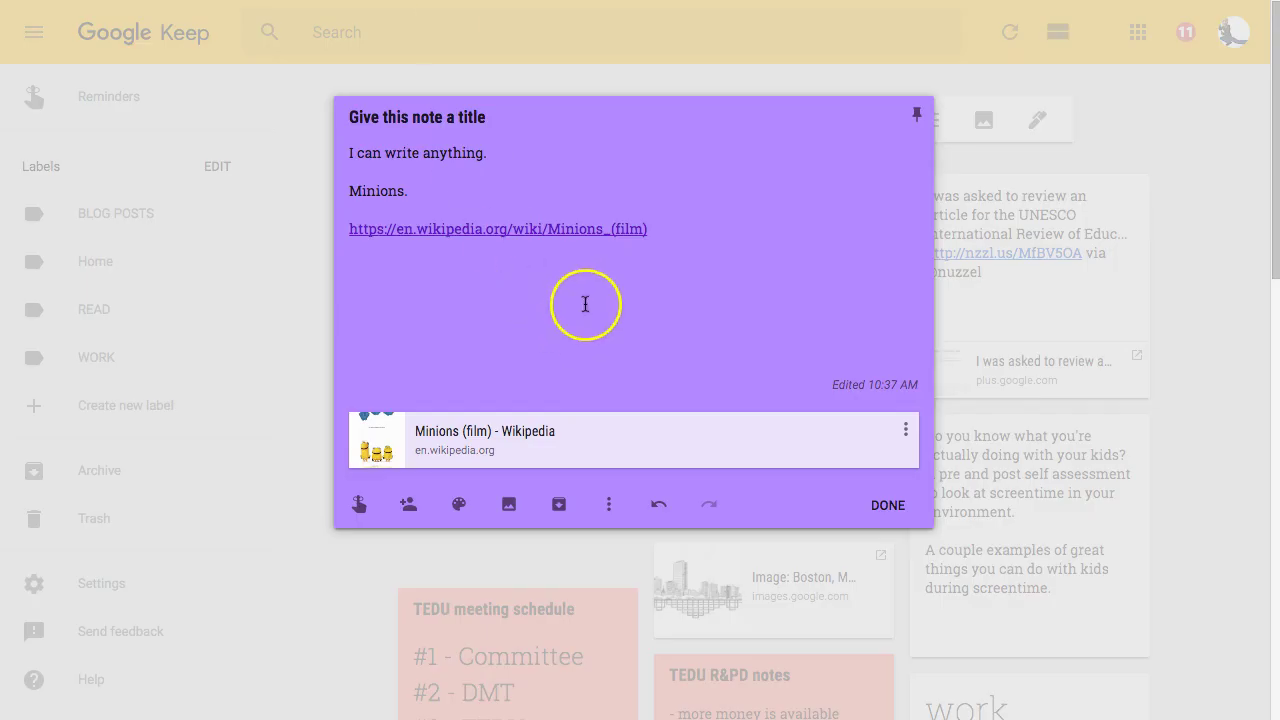
click(585, 304)
key(ctrl+v)
key(Return)
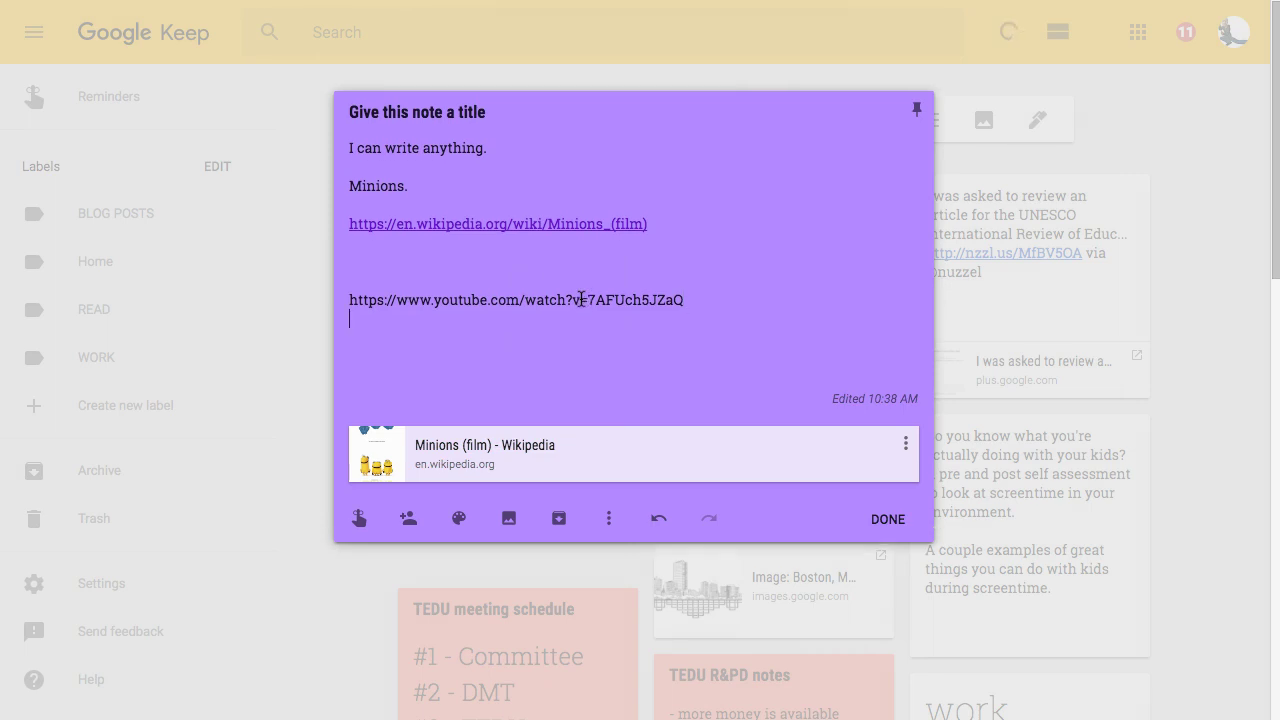
key(Return)
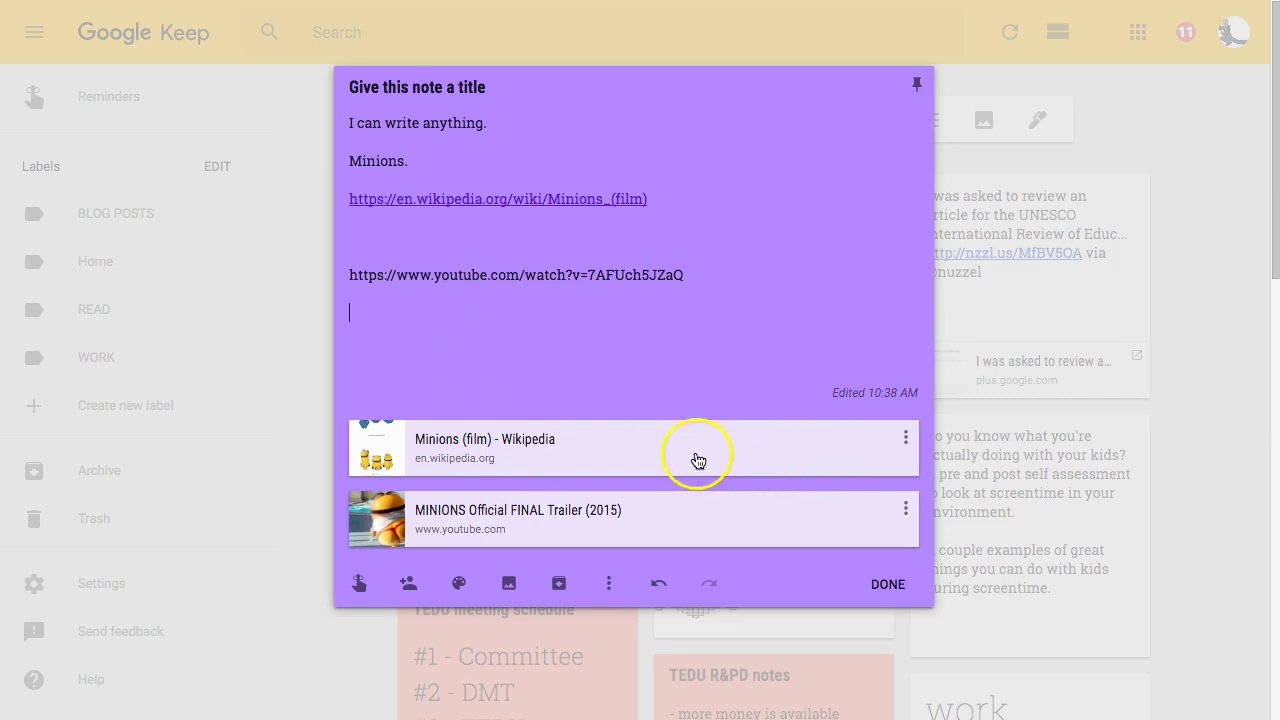
click(376, 141)
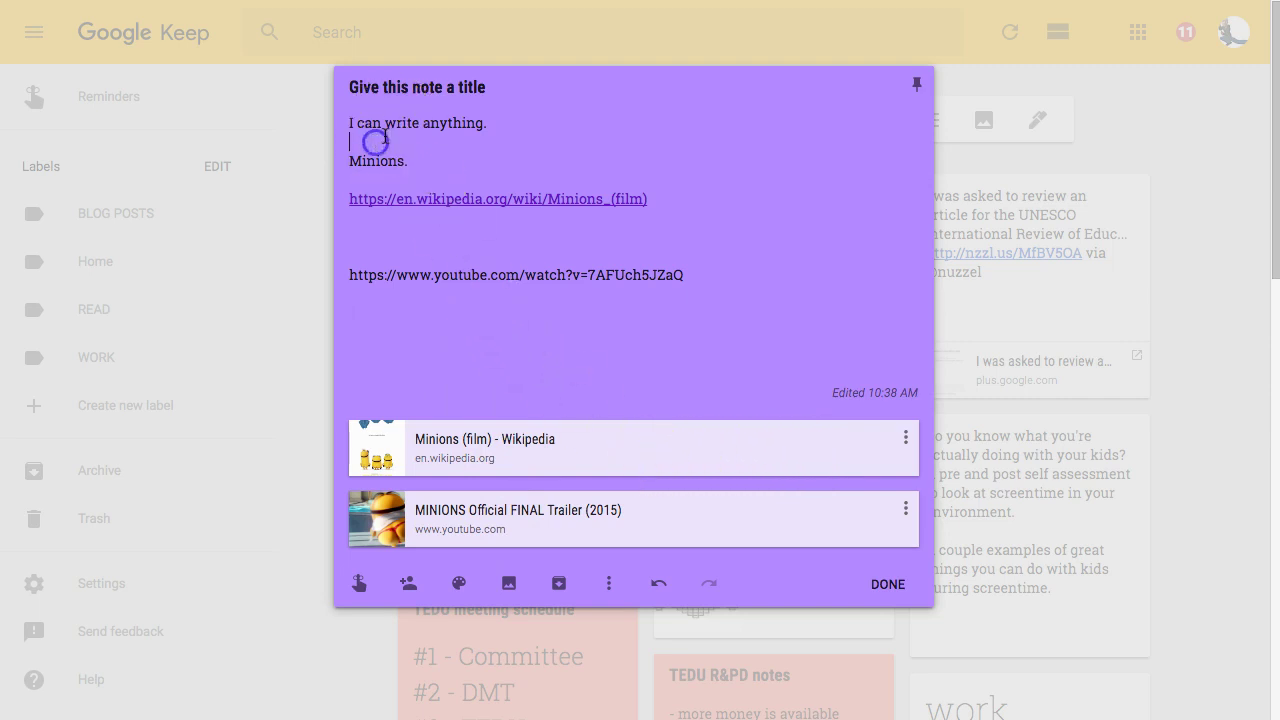
- Add a drawing to the note with a bent curve, a straight horizontal line and a shallow arc in black pen
click(567, 287)
click(608, 588)
click(641, 456)
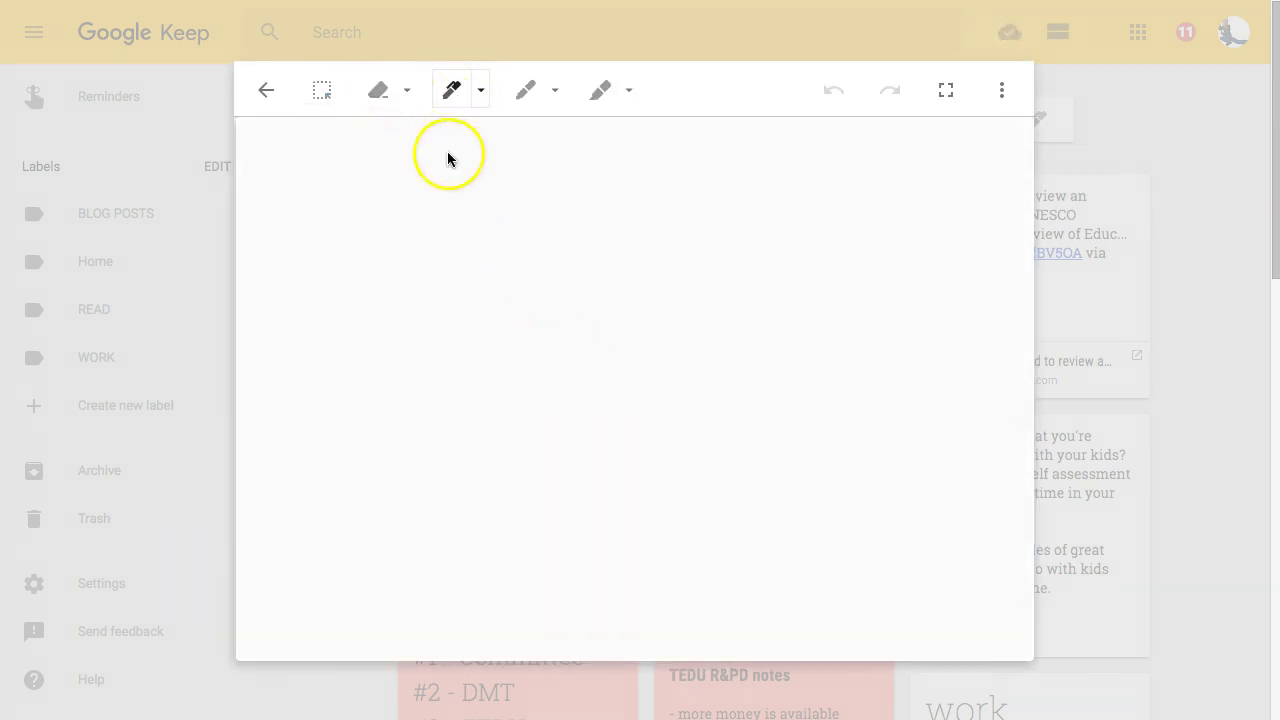
mouse_move(499, 261)
mouse_down()
mouse_move(680, 283)
mouse_move(758, 380)
mouse_up()
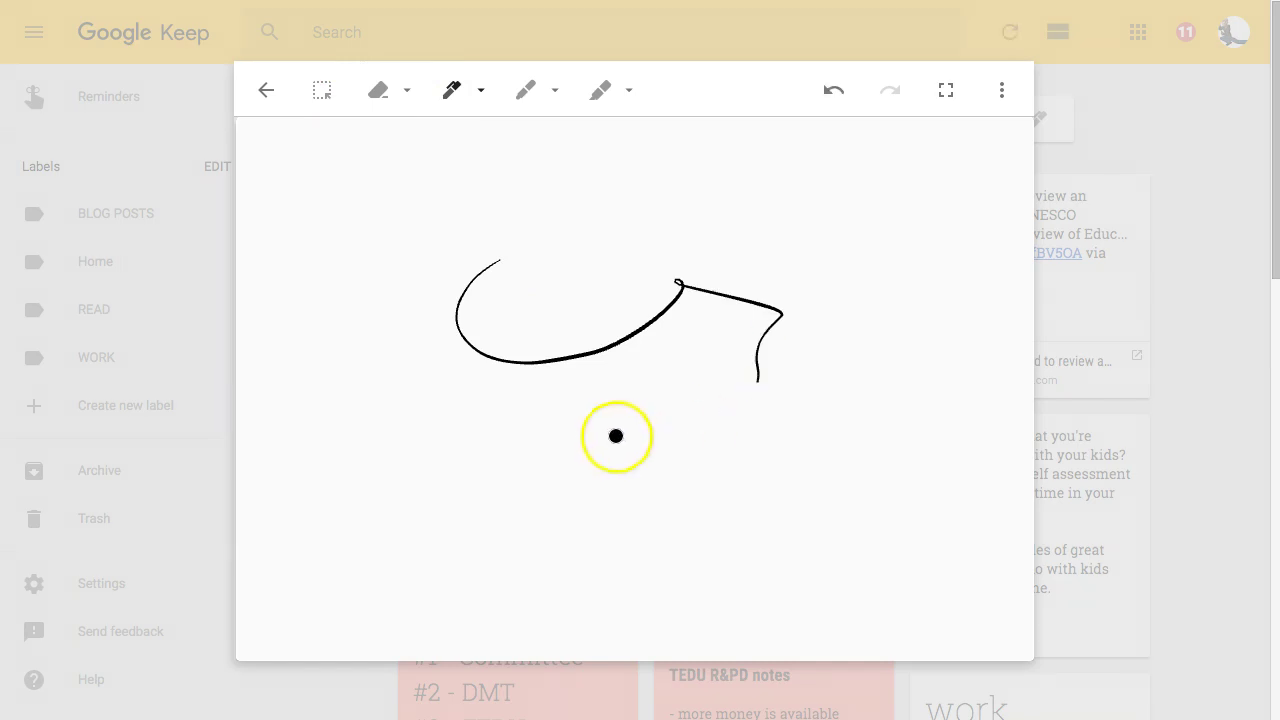
drag(540, 434, 854, 430)
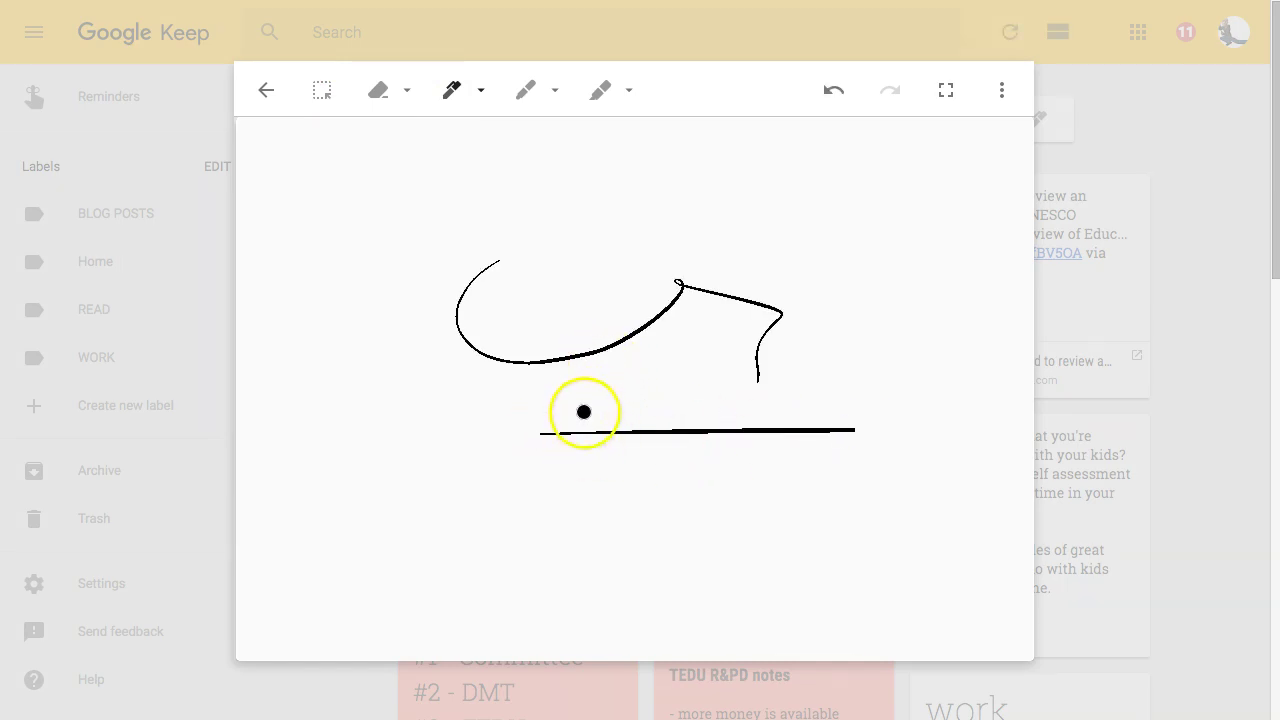
drag(603, 465, 863, 483)
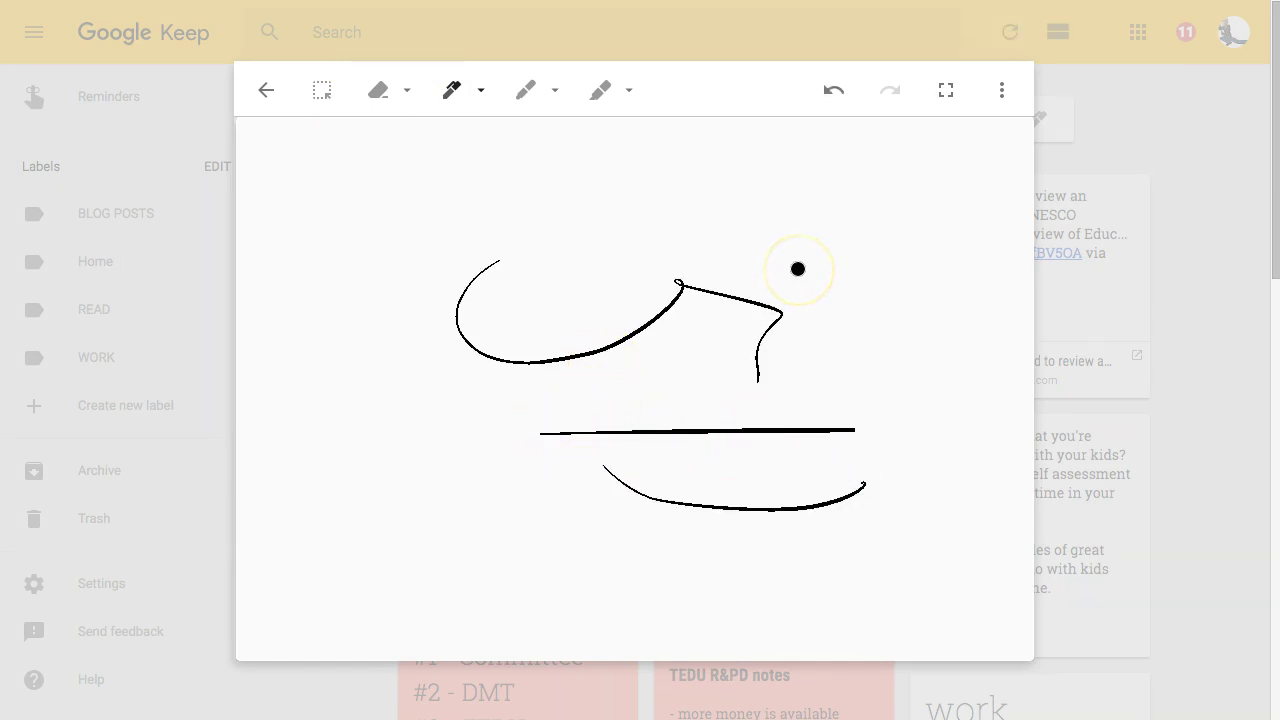
click(567, 242)
click(570, 243)
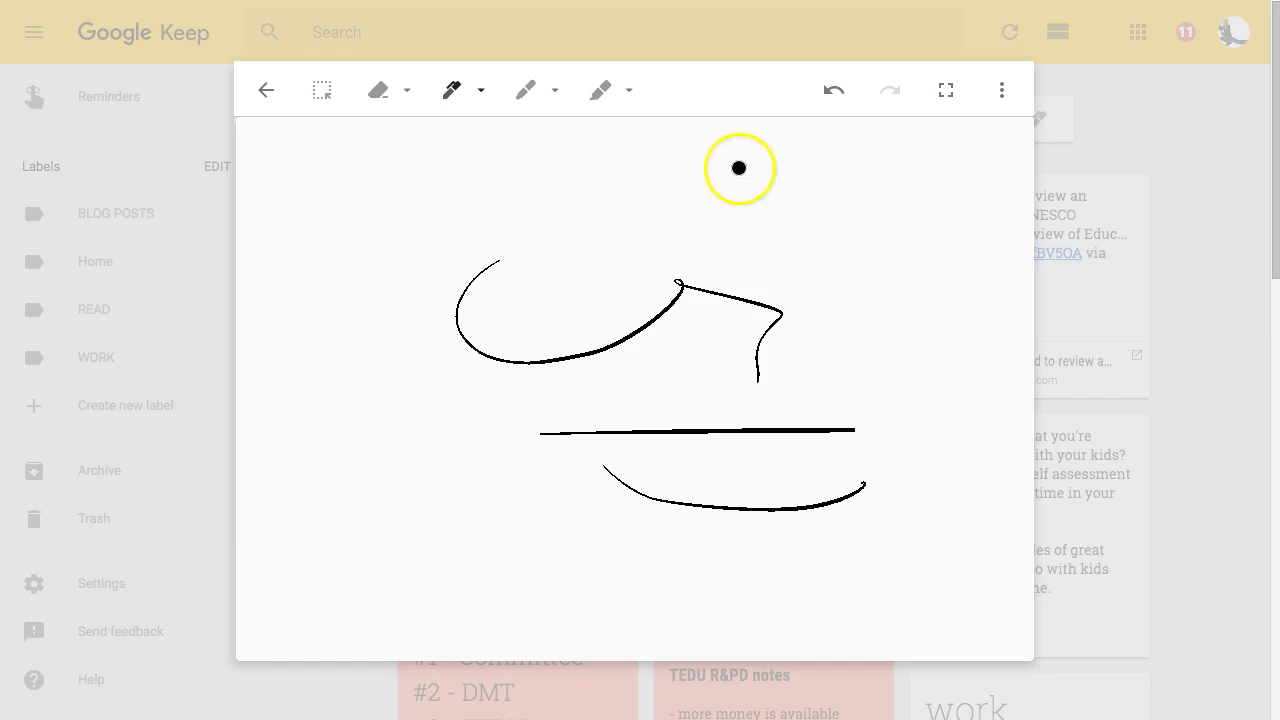
click(267, 91)
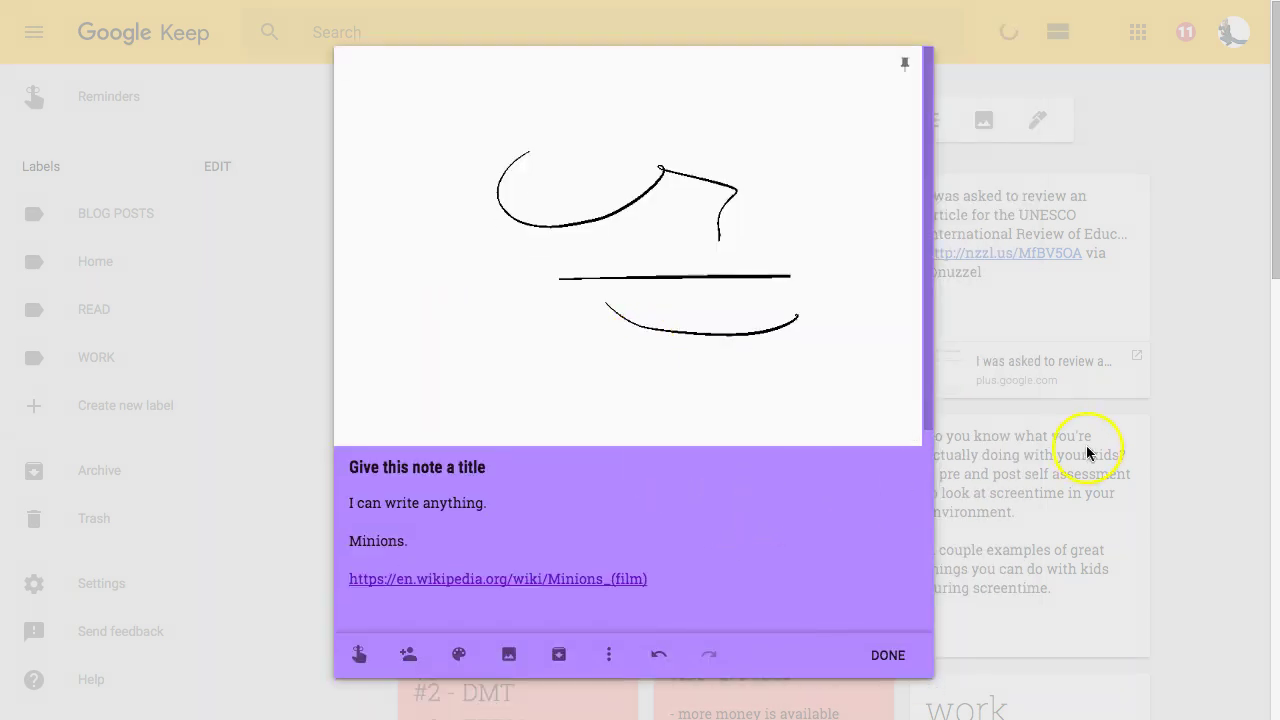
- Close and reopen the purple note, and delete its drawing
click(999, 487)
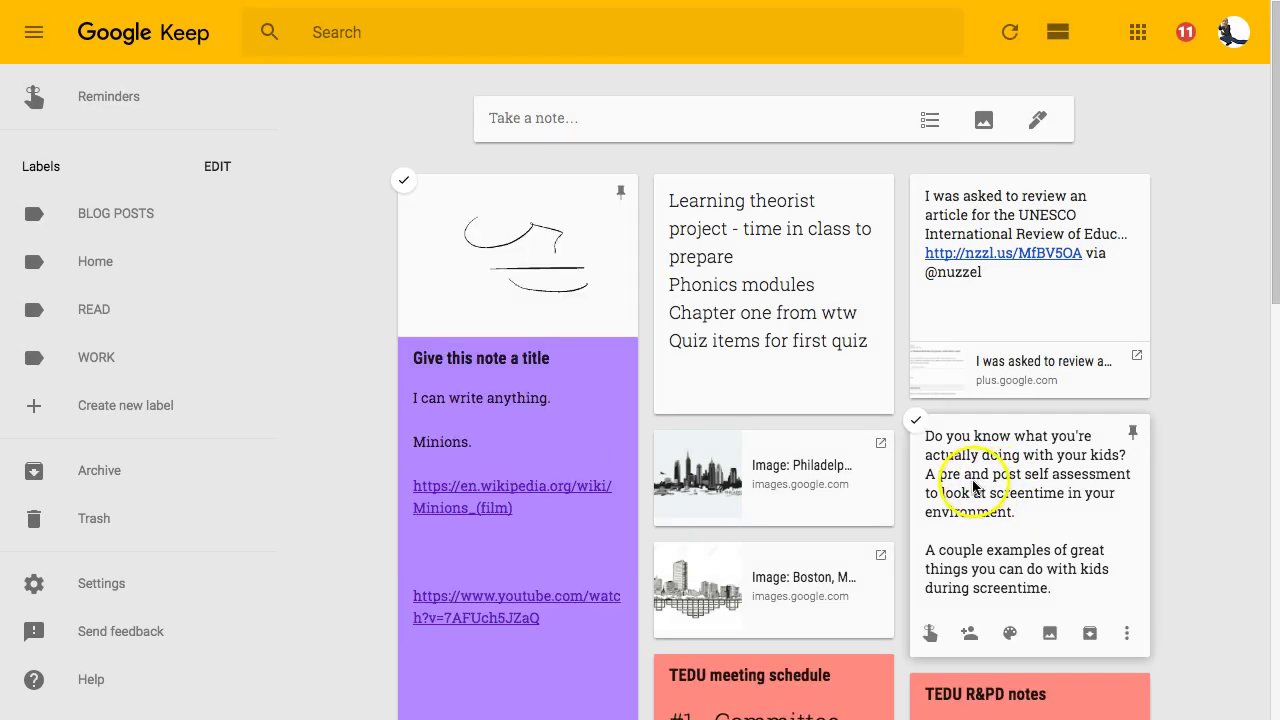
click(498, 408)
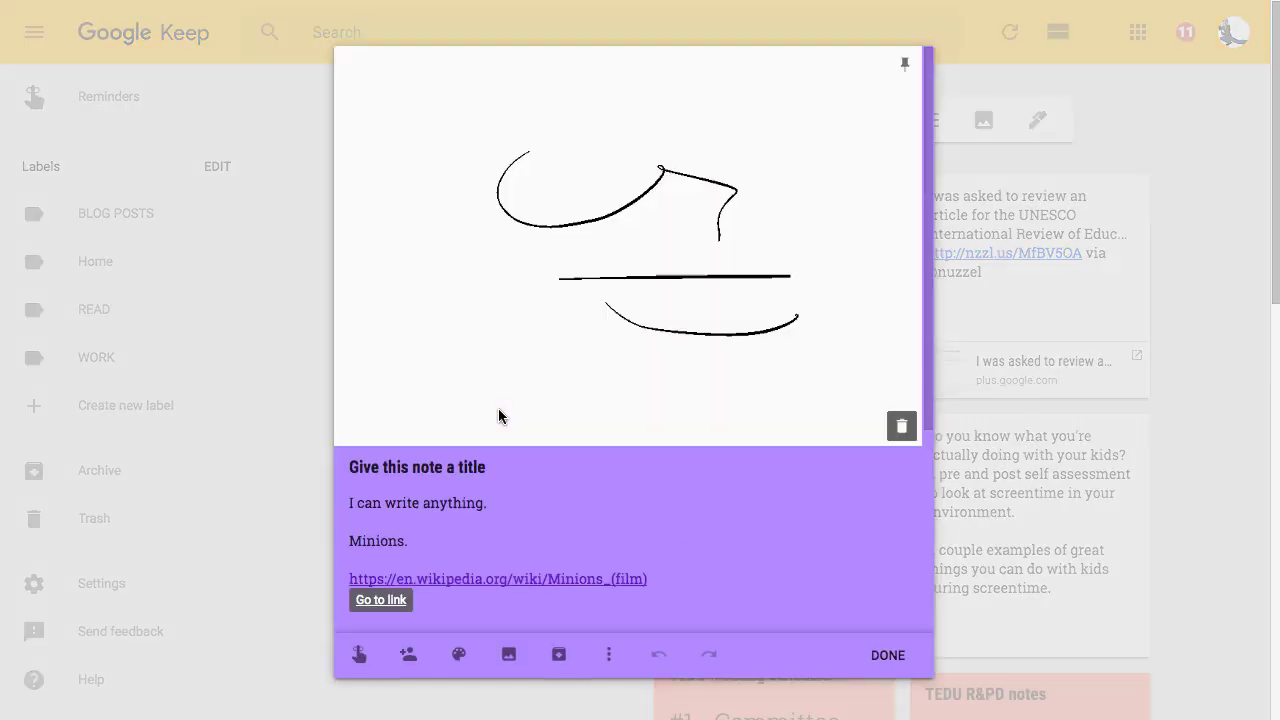
click(899, 428)
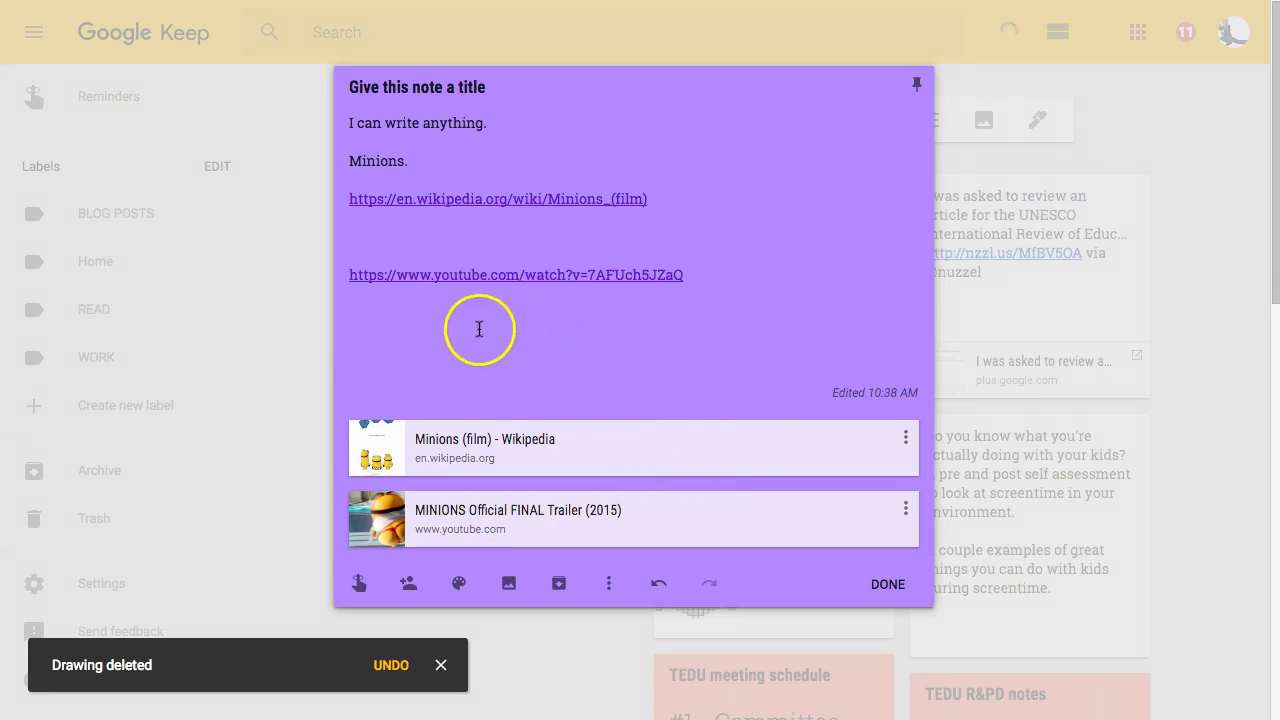
click(609, 584)
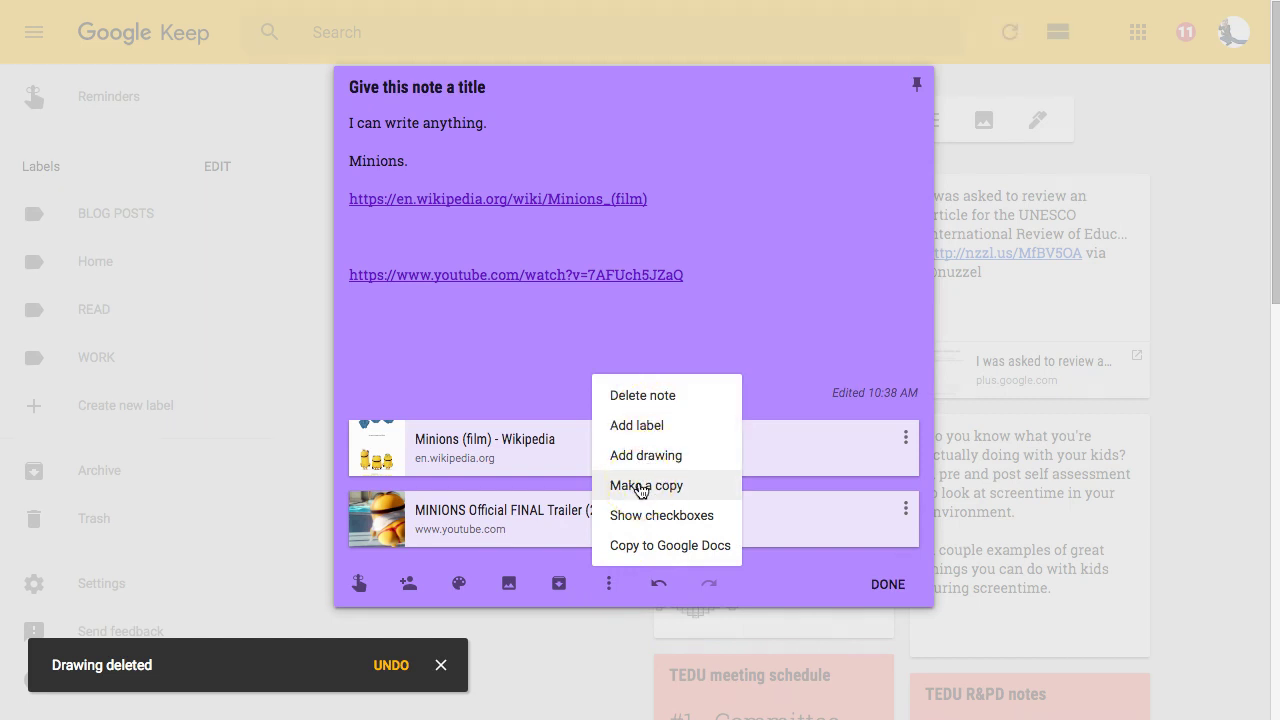
click(543, 313)
click(661, 592)
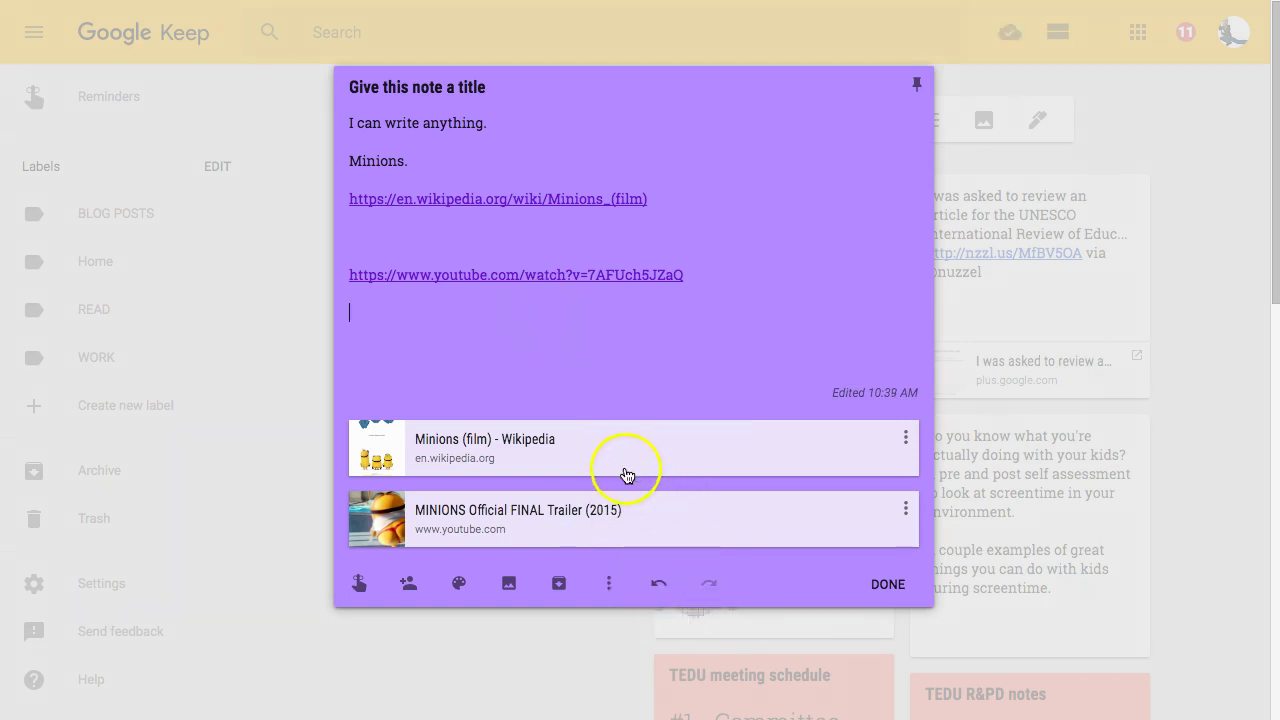
click(608, 584)
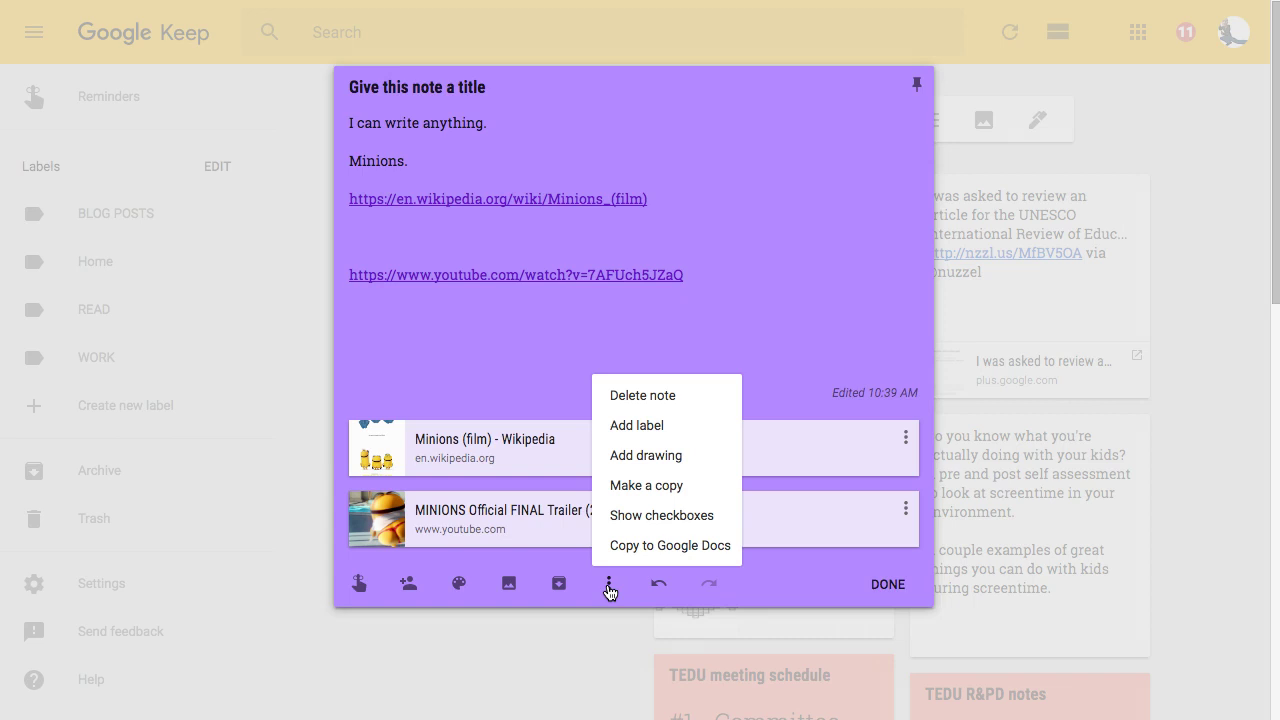
- Close the purple note and start a new checkbox note titled "Shopping list"
click(993, 320)
click(738, 122)
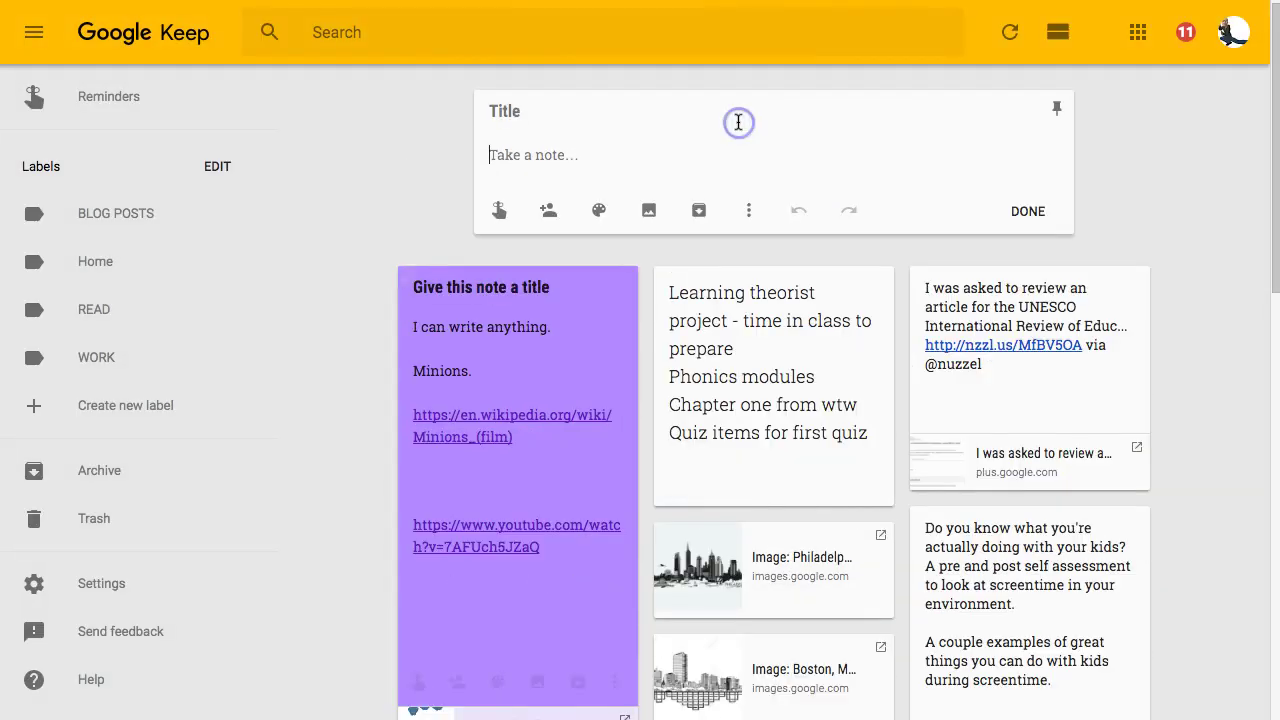
click(601, 114)
text(Shoppinhg)
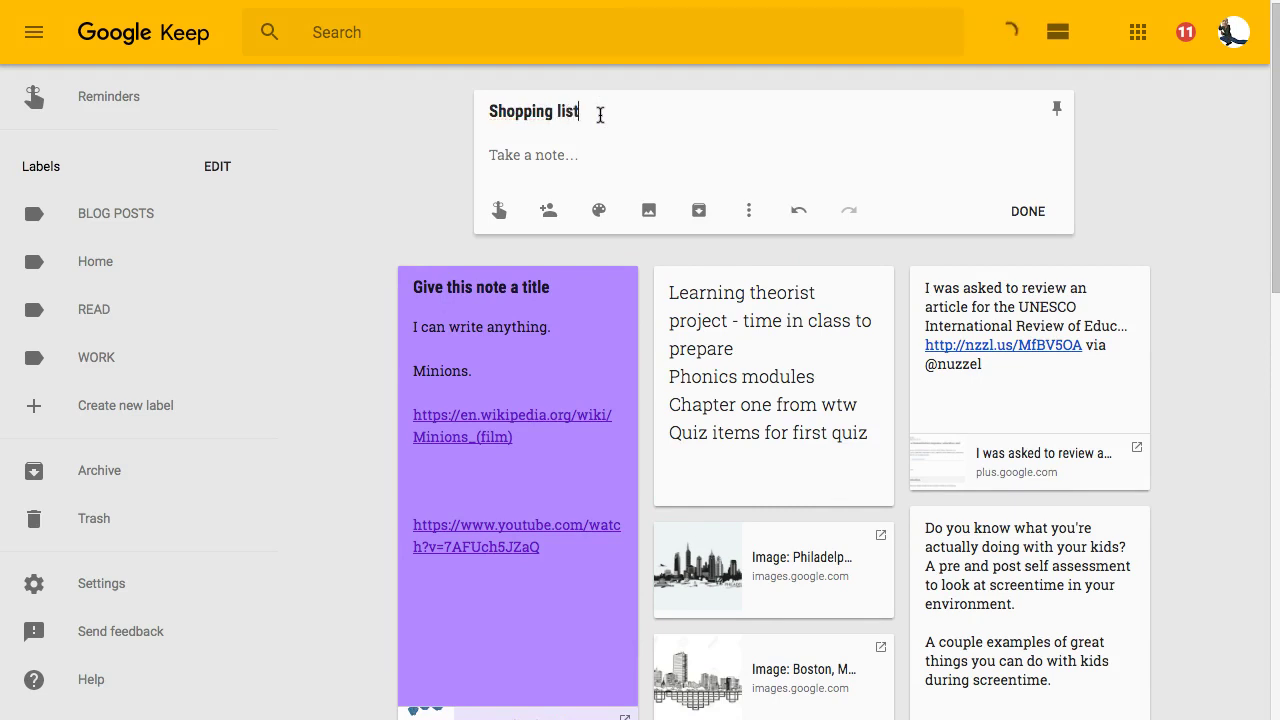
click(748, 210)
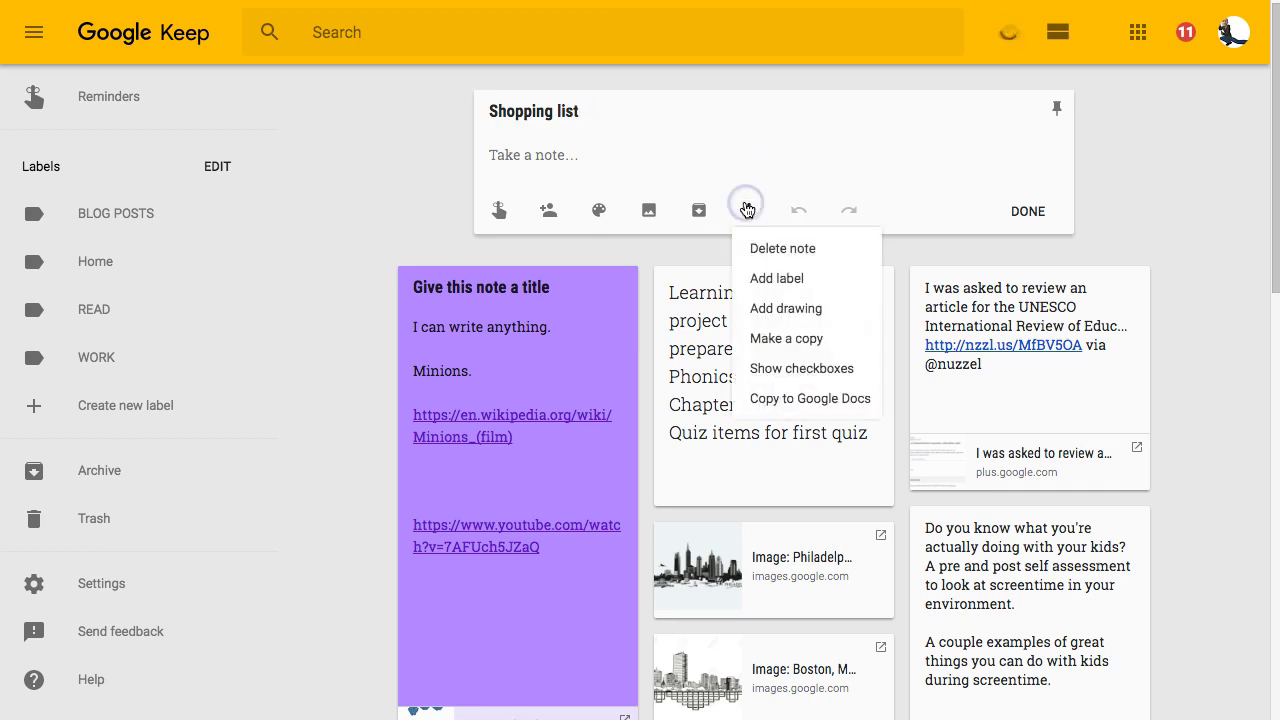
click(772, 368)
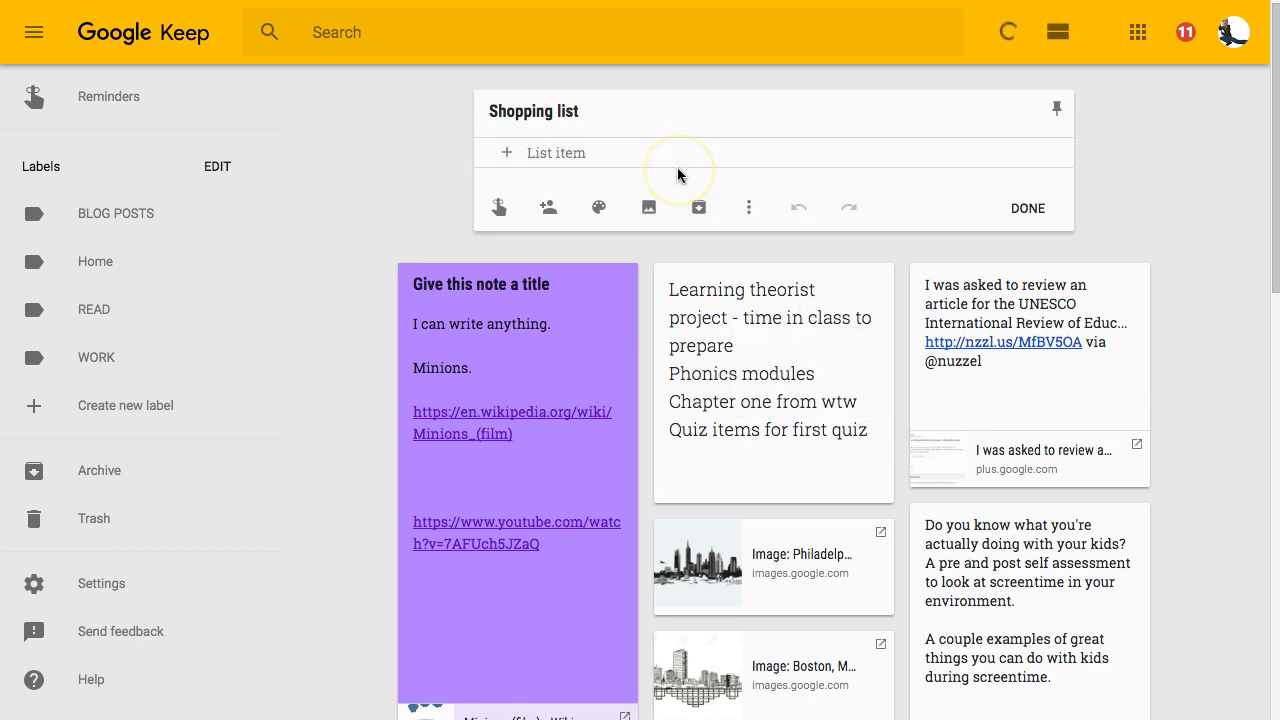
- Add Apples, Jelly and Milk as separate items in the Shopping list note
text(Apples)
key(Return)
text(Jelly)
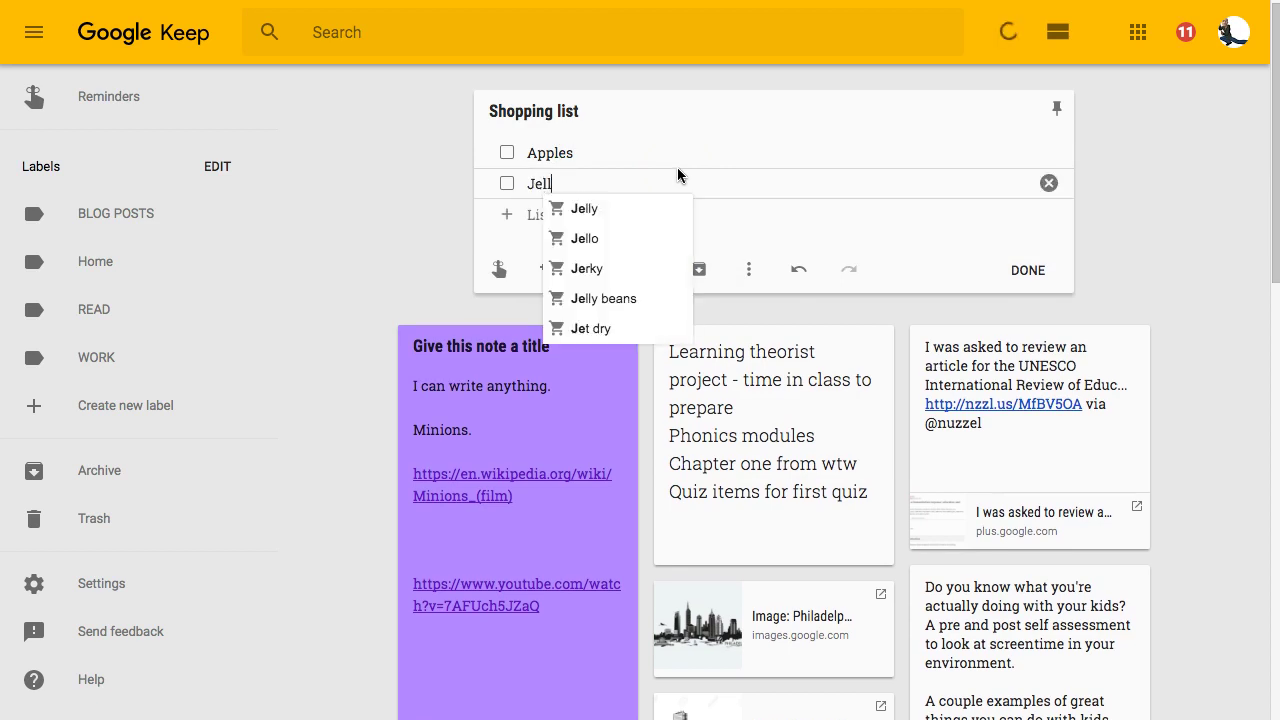
key(Return)
text(Milk)
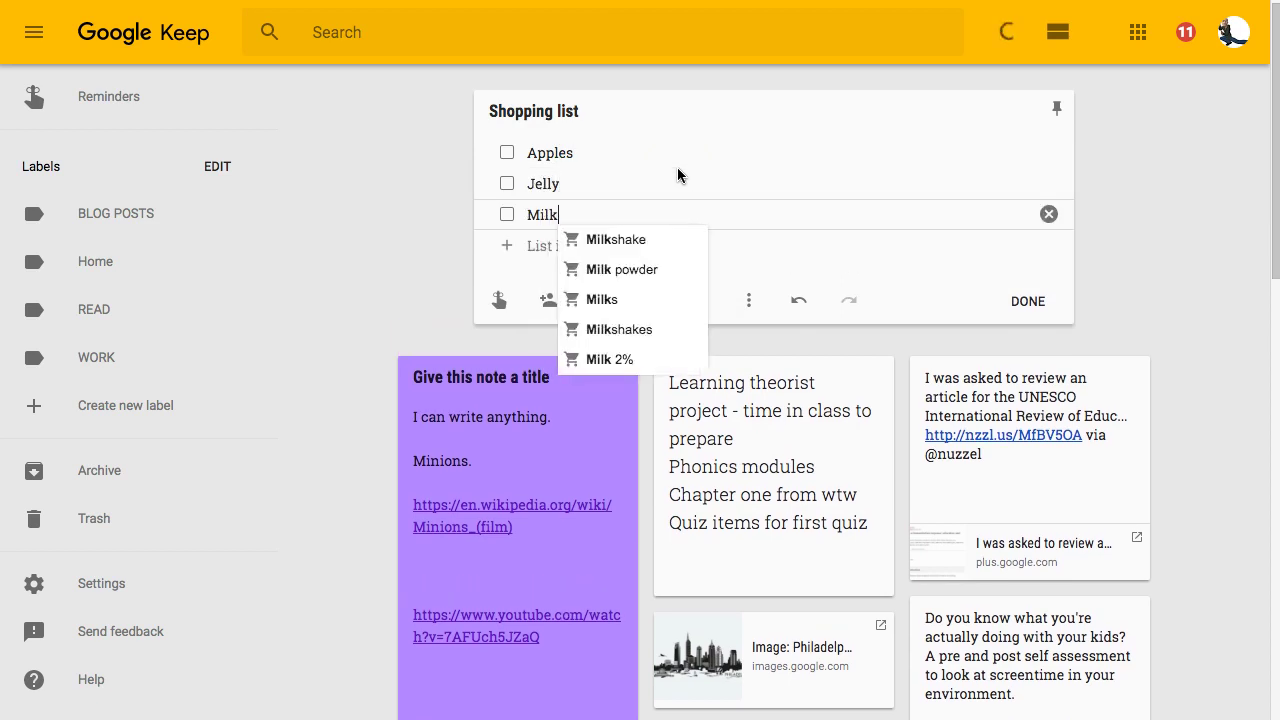
key(Return)
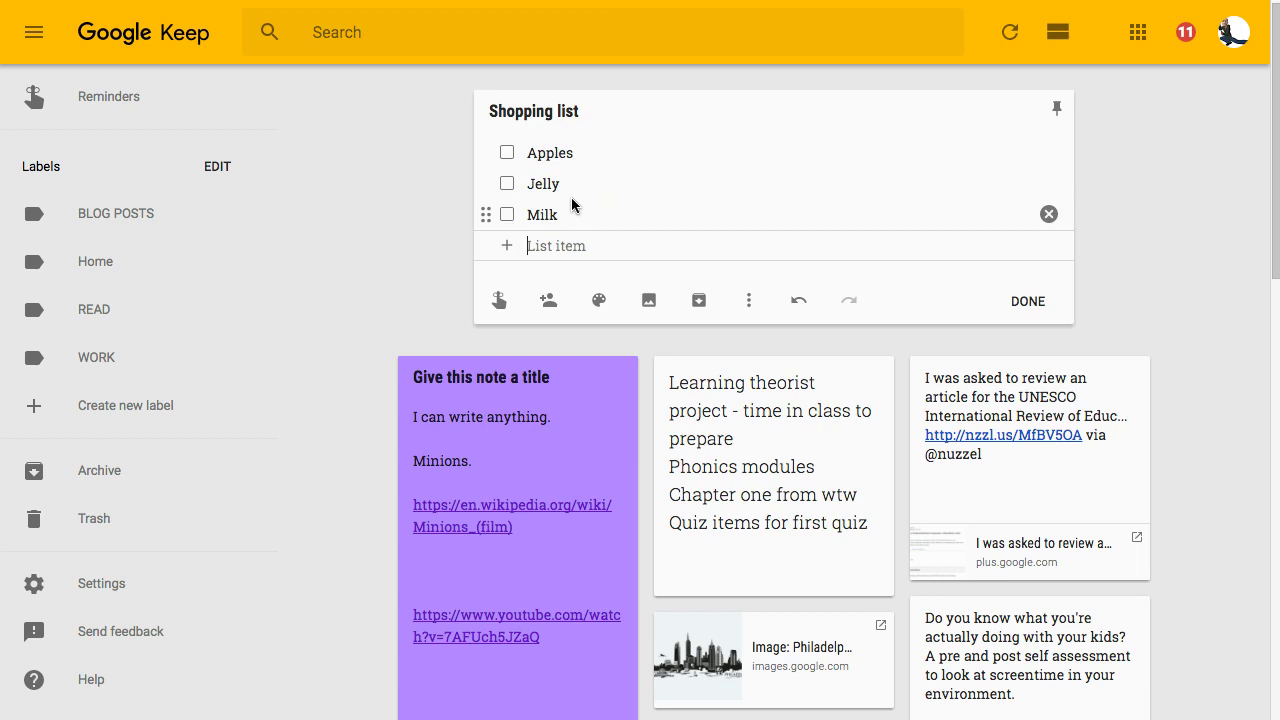
scroll(631, 340, down, 8)
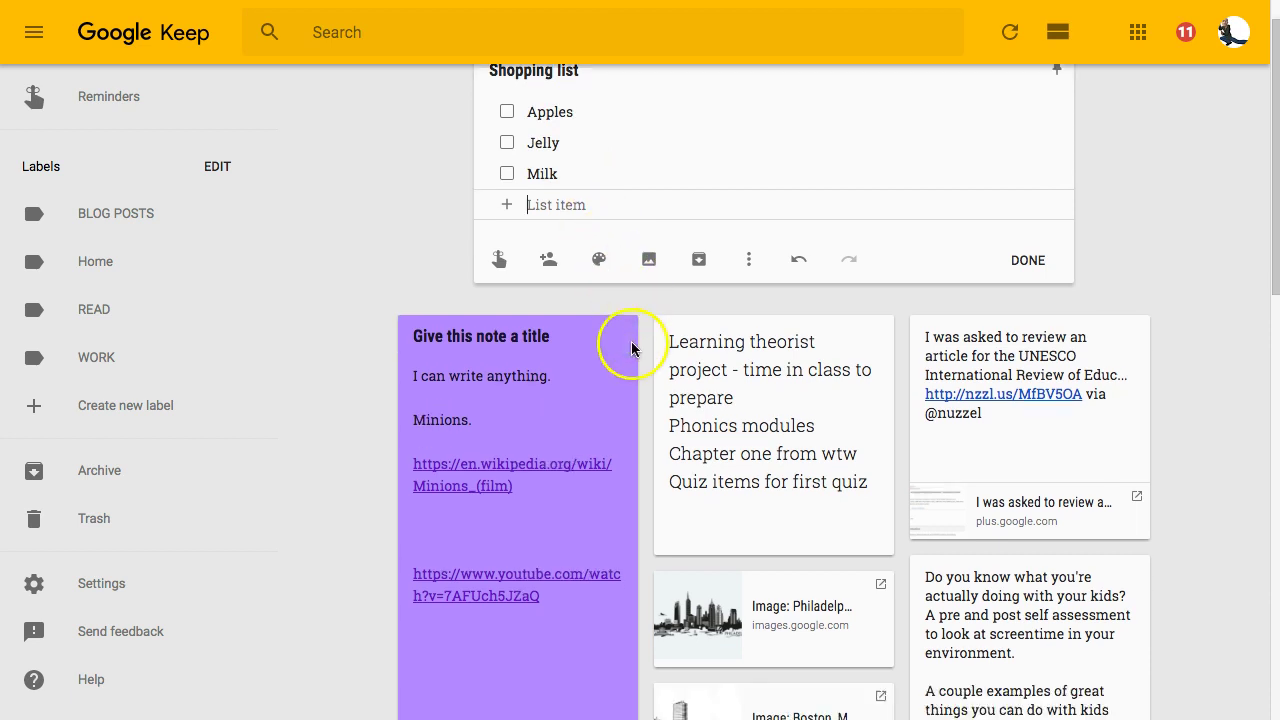
scroll(631, 345, down, 6)
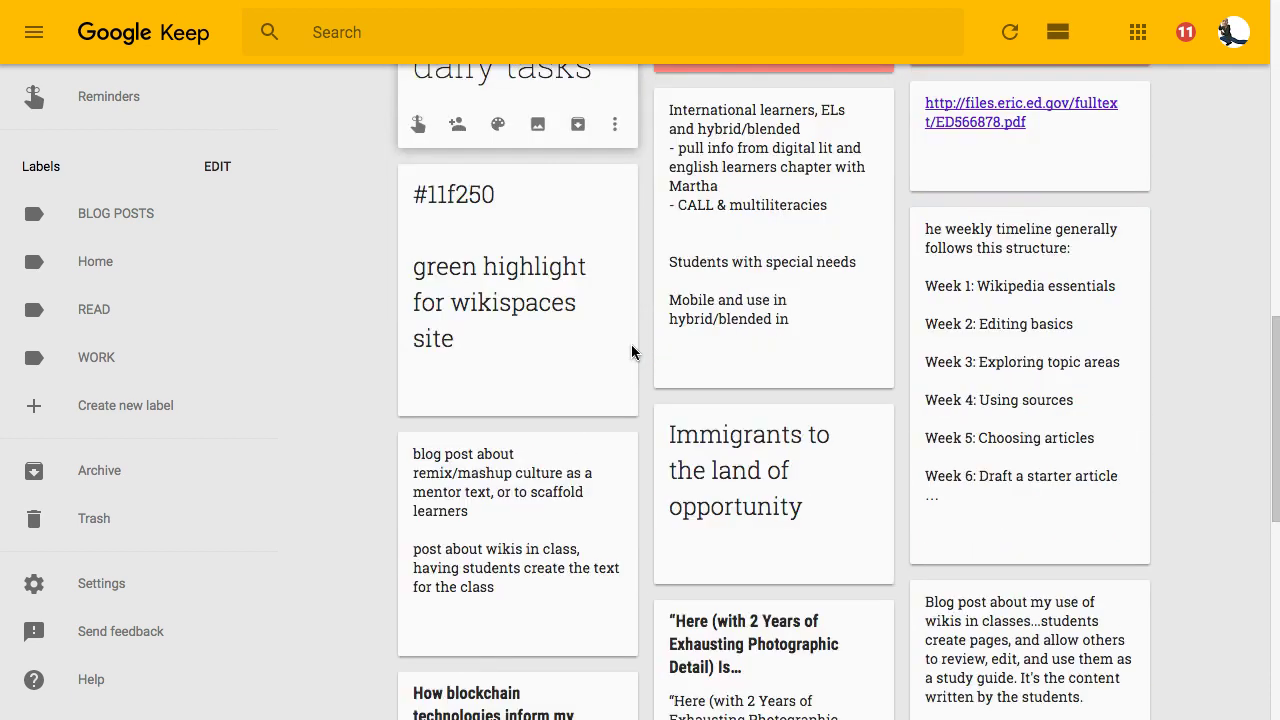
scroll(631, 350, up, 15)
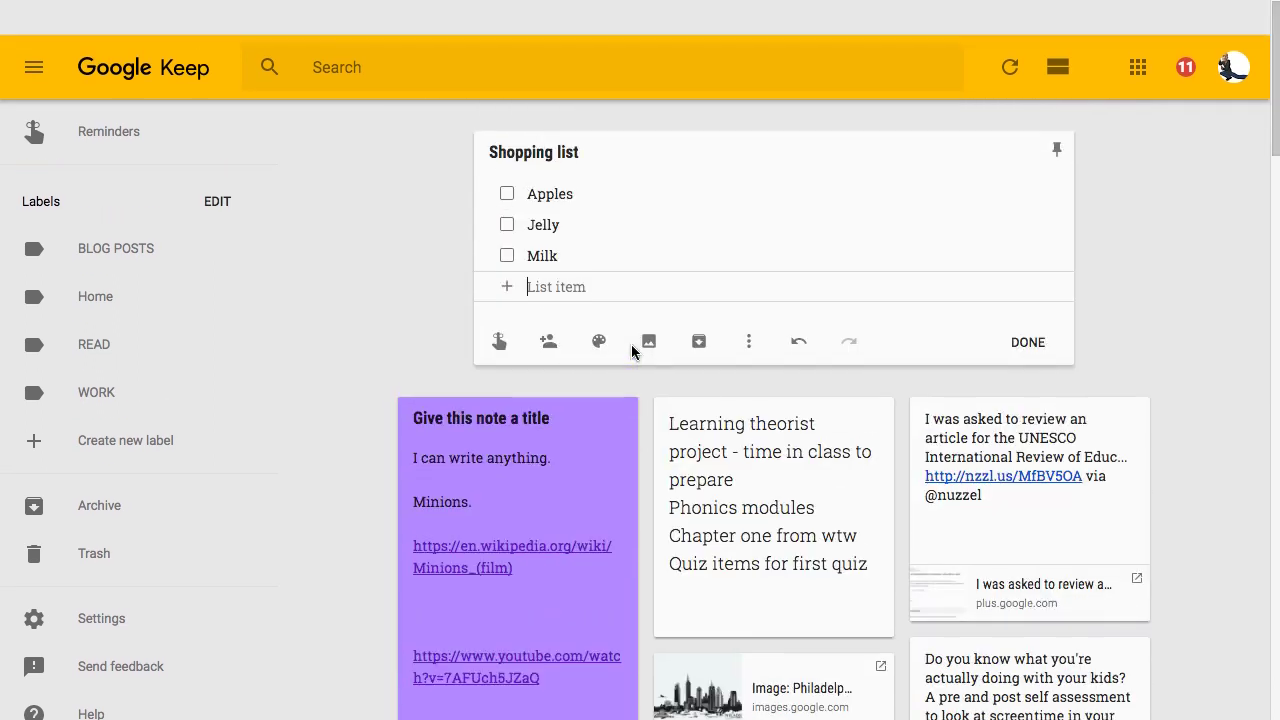
click(619, 270)
click(592, 246)
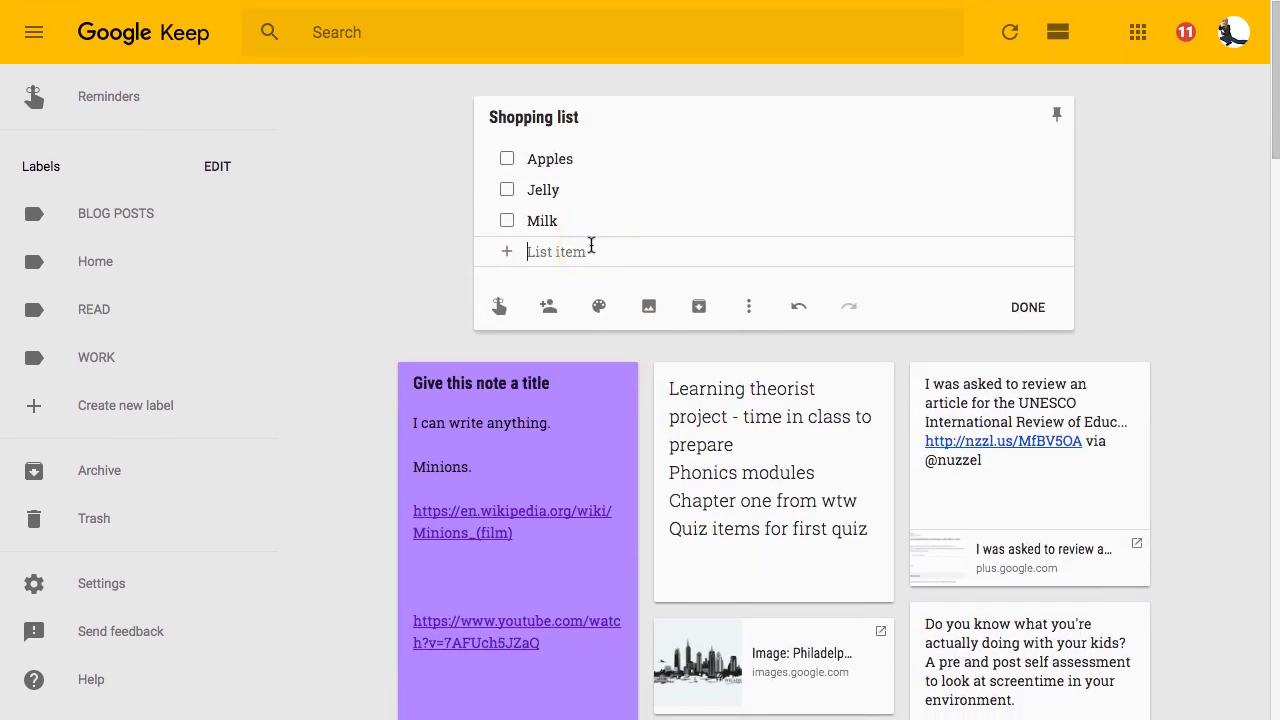
click(617, 251)
click(610, 259)
- Check off Apples and Jelly in the Shopping list, and archive the note
mouse_move(536, 158)
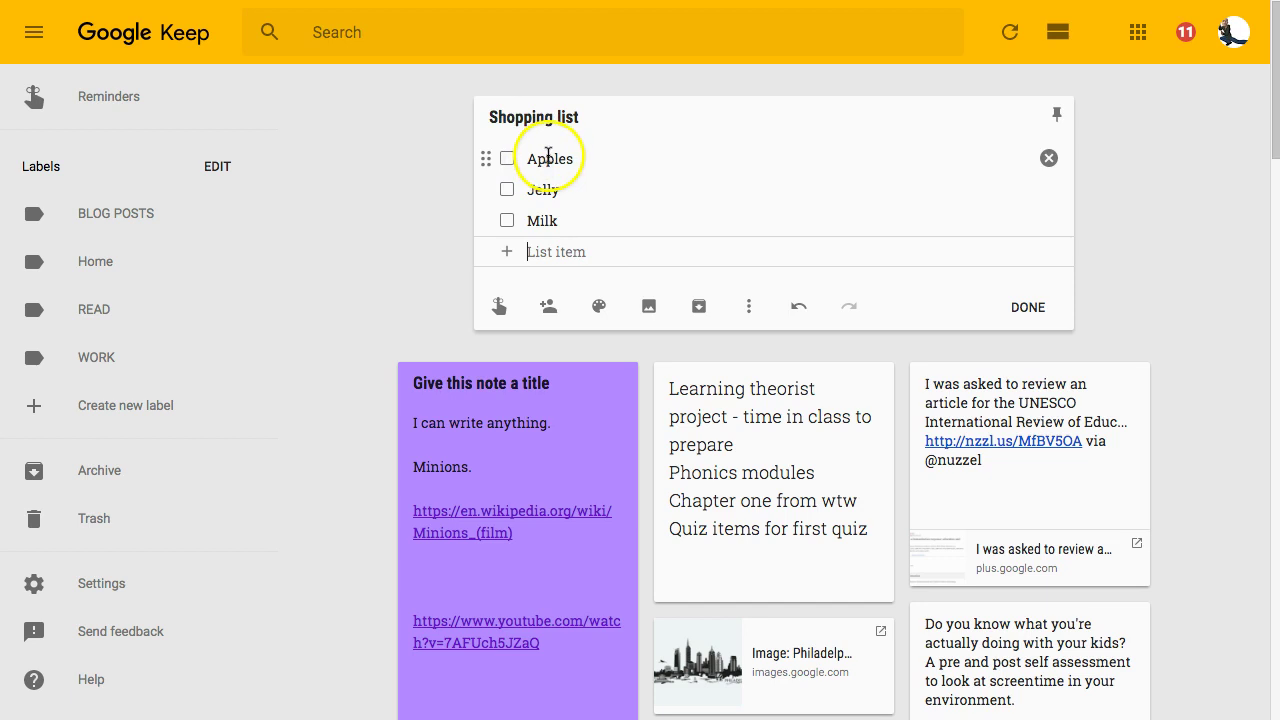
click(507, 158)
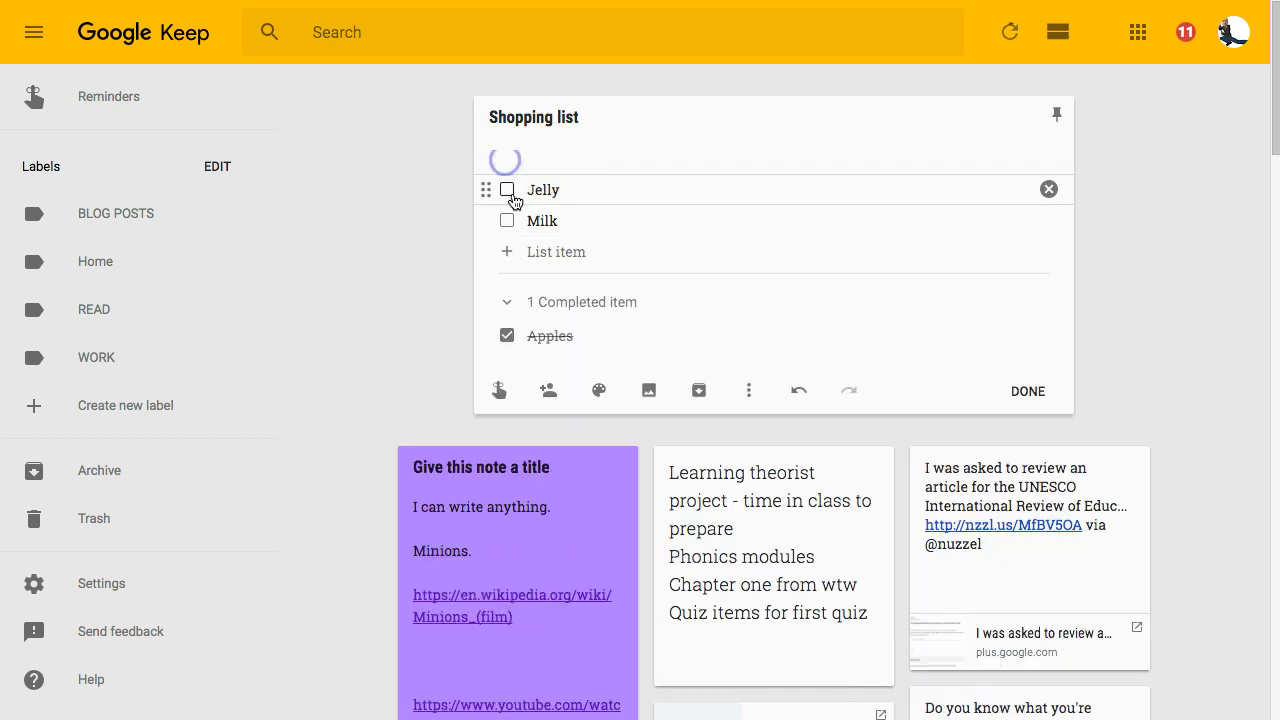
click(507, 189)
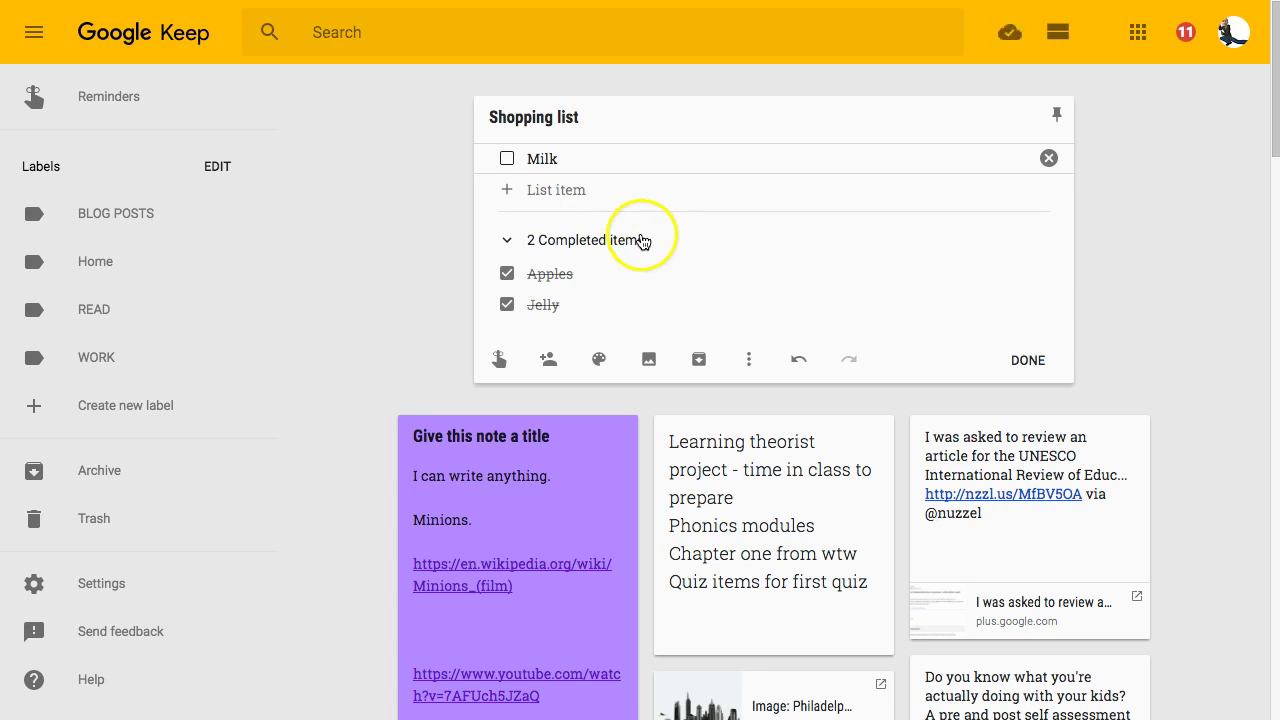
mouse_move(661, 265)
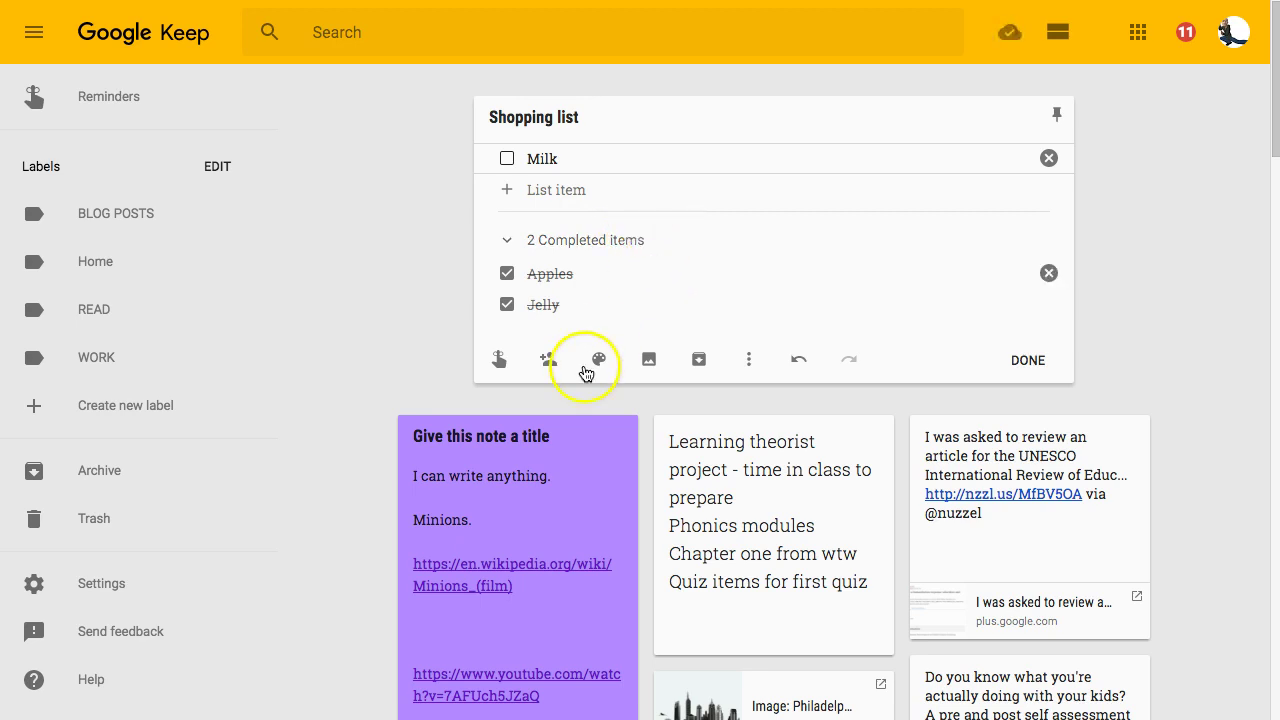
mouse_move(545, 441)
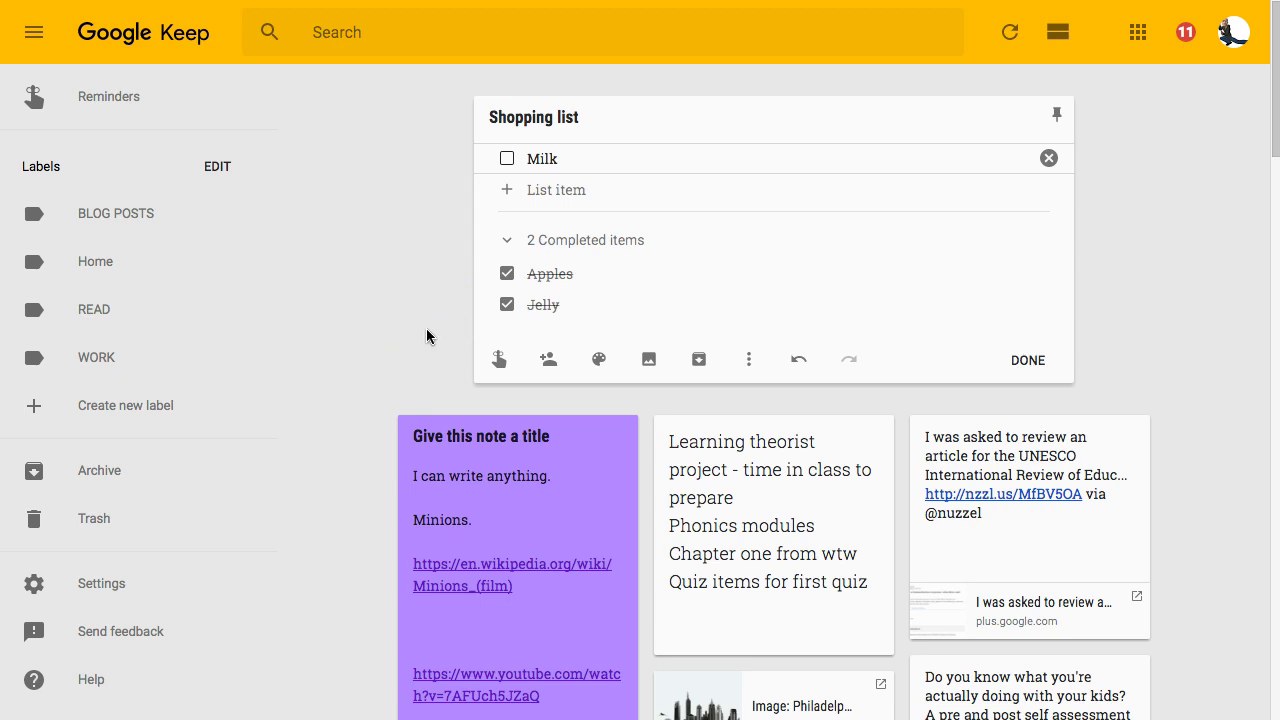
click(699, 359)
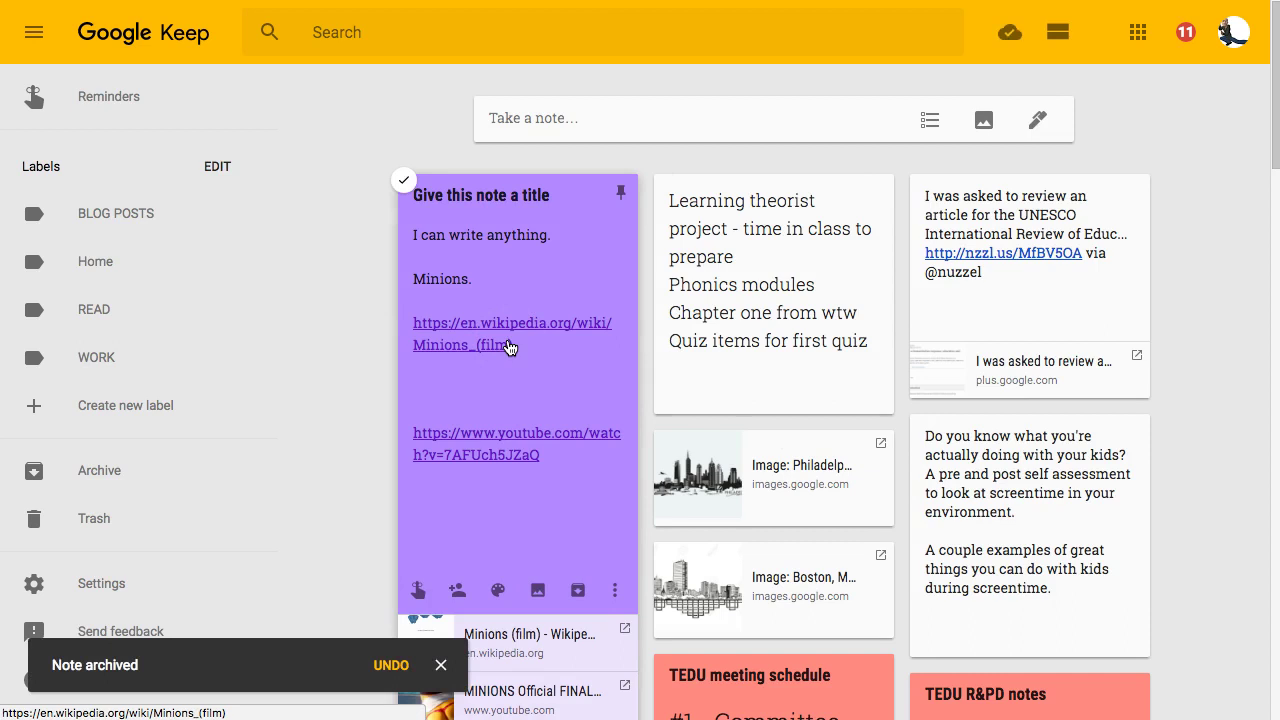
- Archive the purple note titled "Give this note a title"
click(510, 346)
click(452, 290)
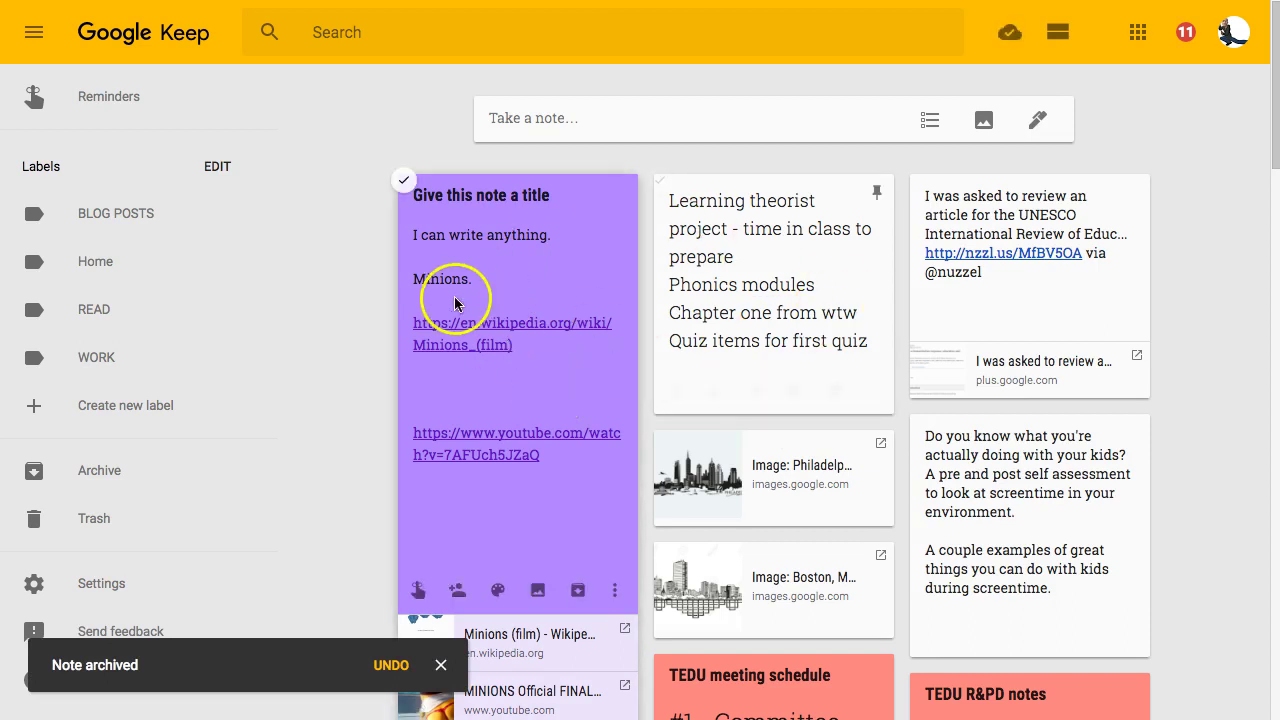
click(466, 319)
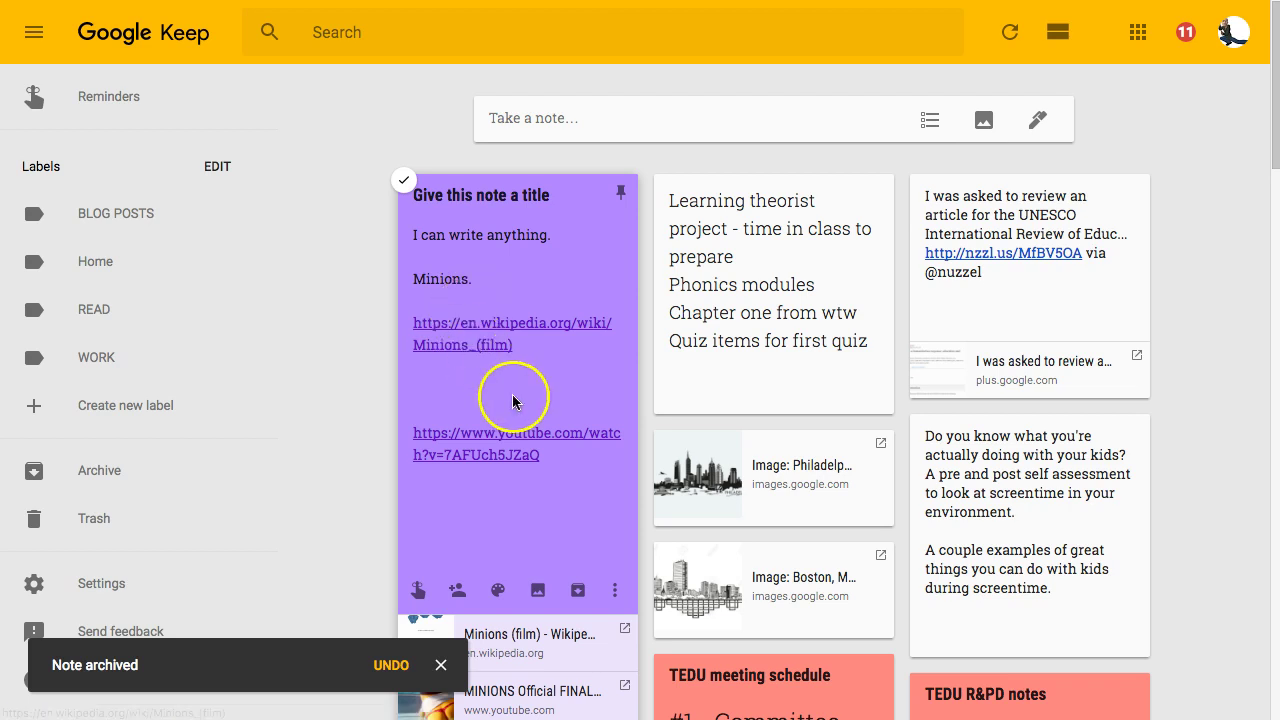
click(578, 590)
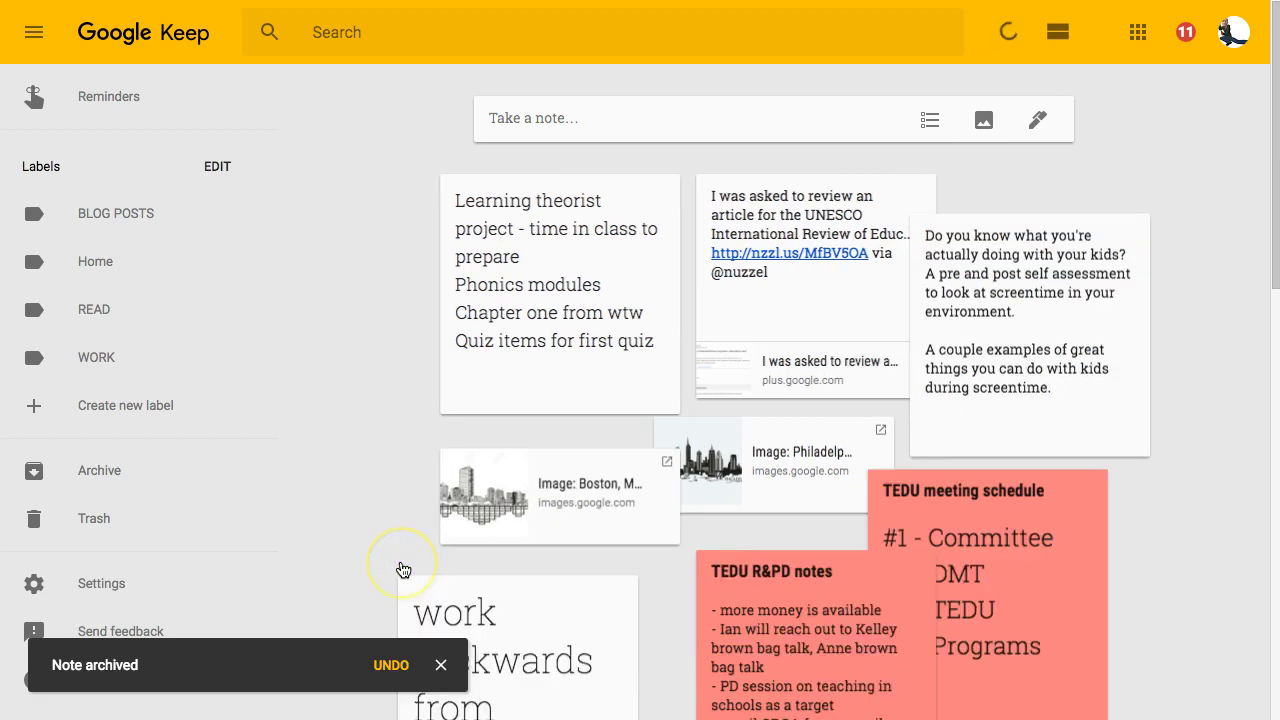
- Open and archive the "Learning theorist project" note, and archive the Philadelphia and Boston image notes
click(515, 243)
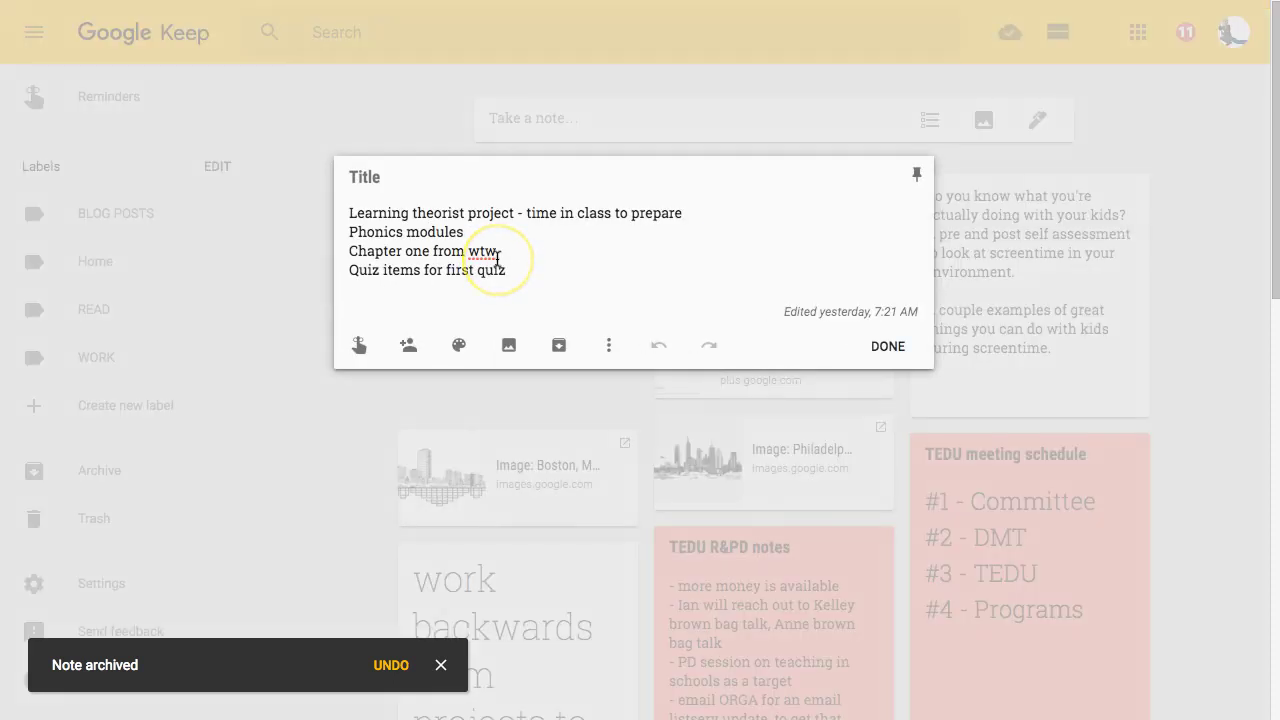
click(350, 213)
click(497, 258)
click(510, 268)
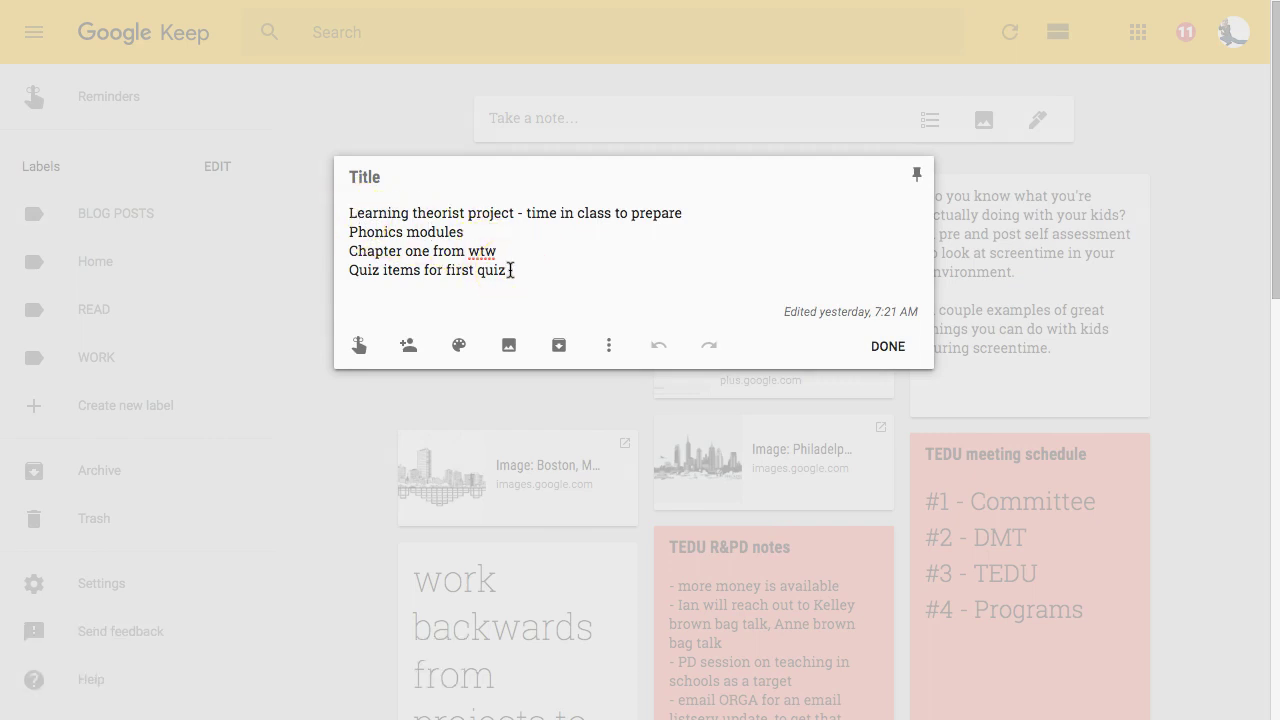
click(479, 272)
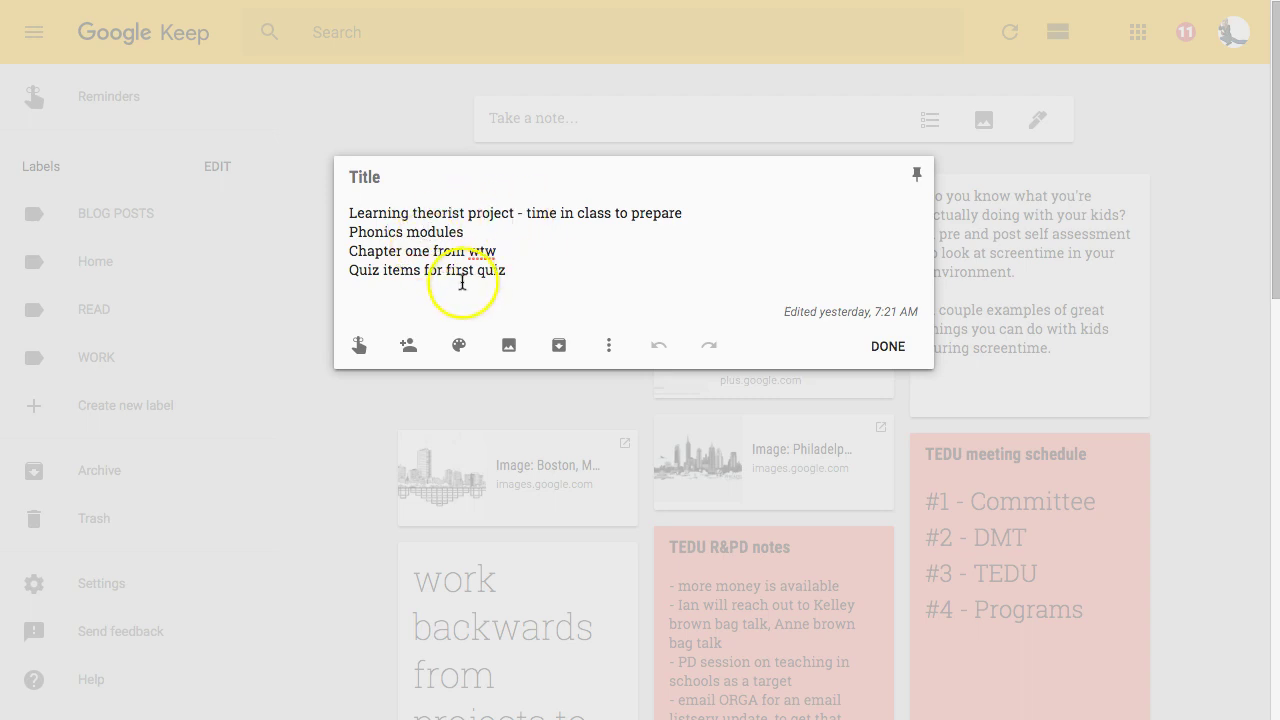
click(558, 345)
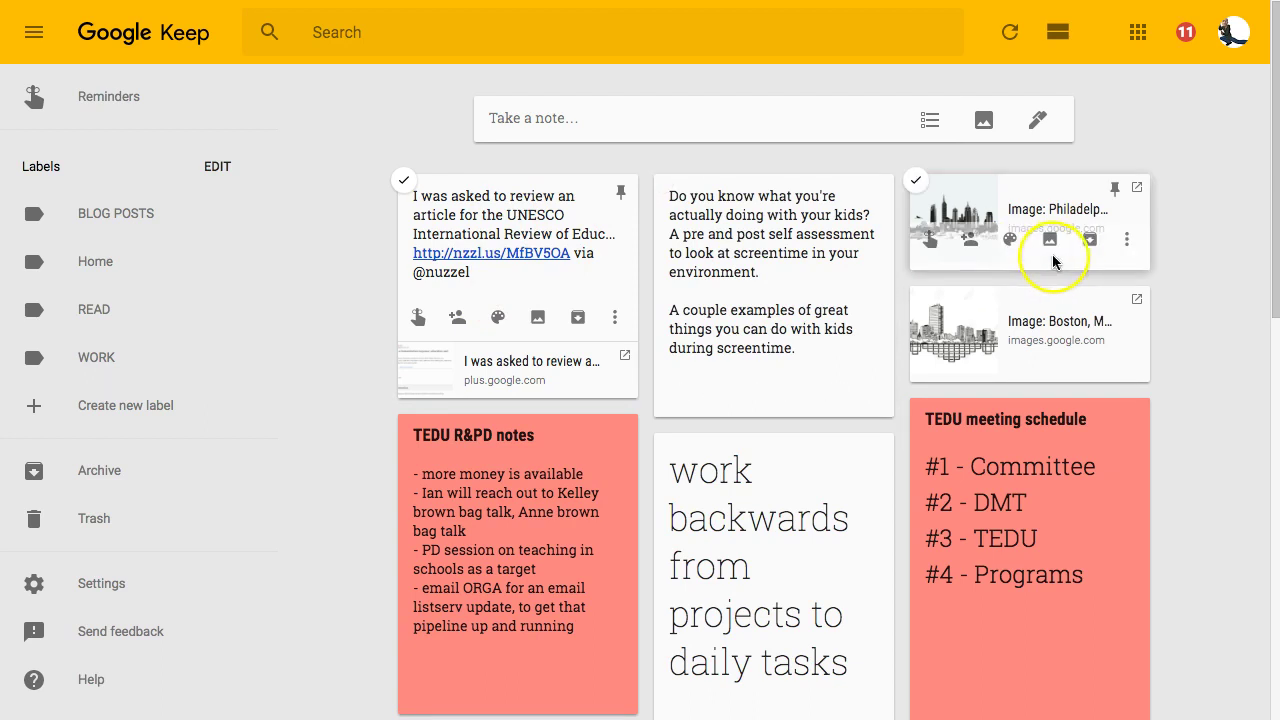
click(1091, 241)
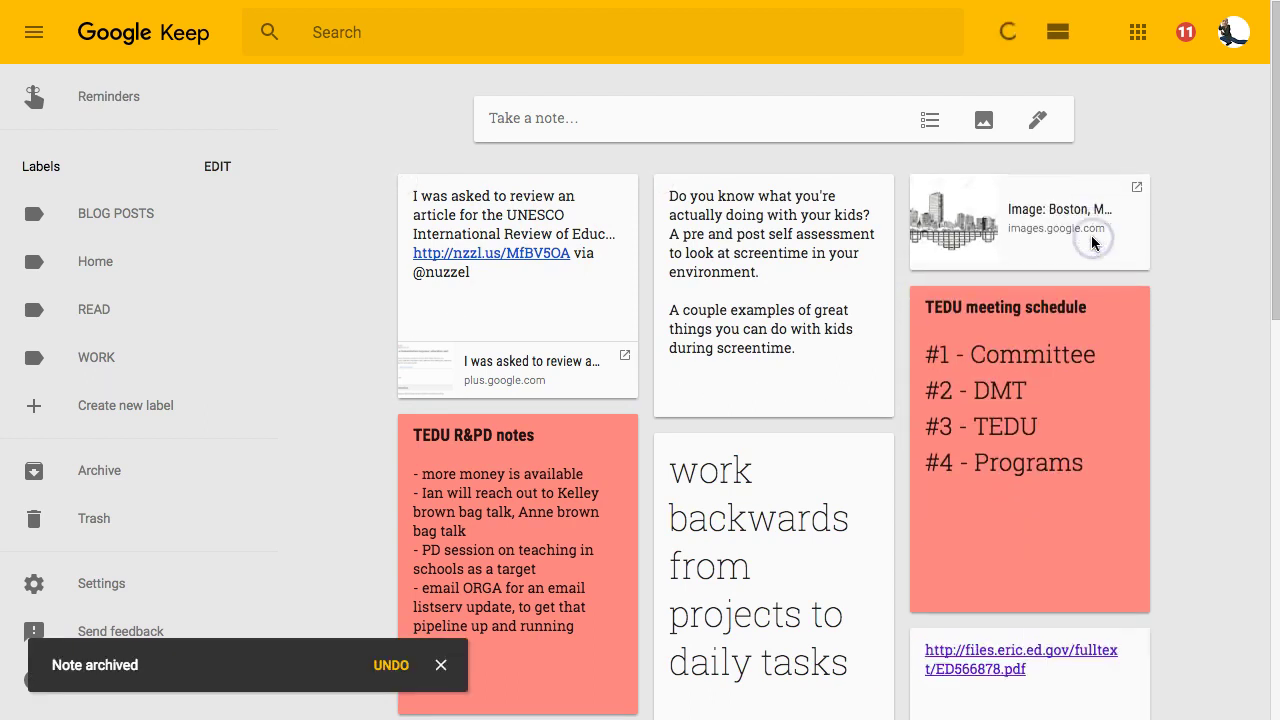
click(1090, 241)
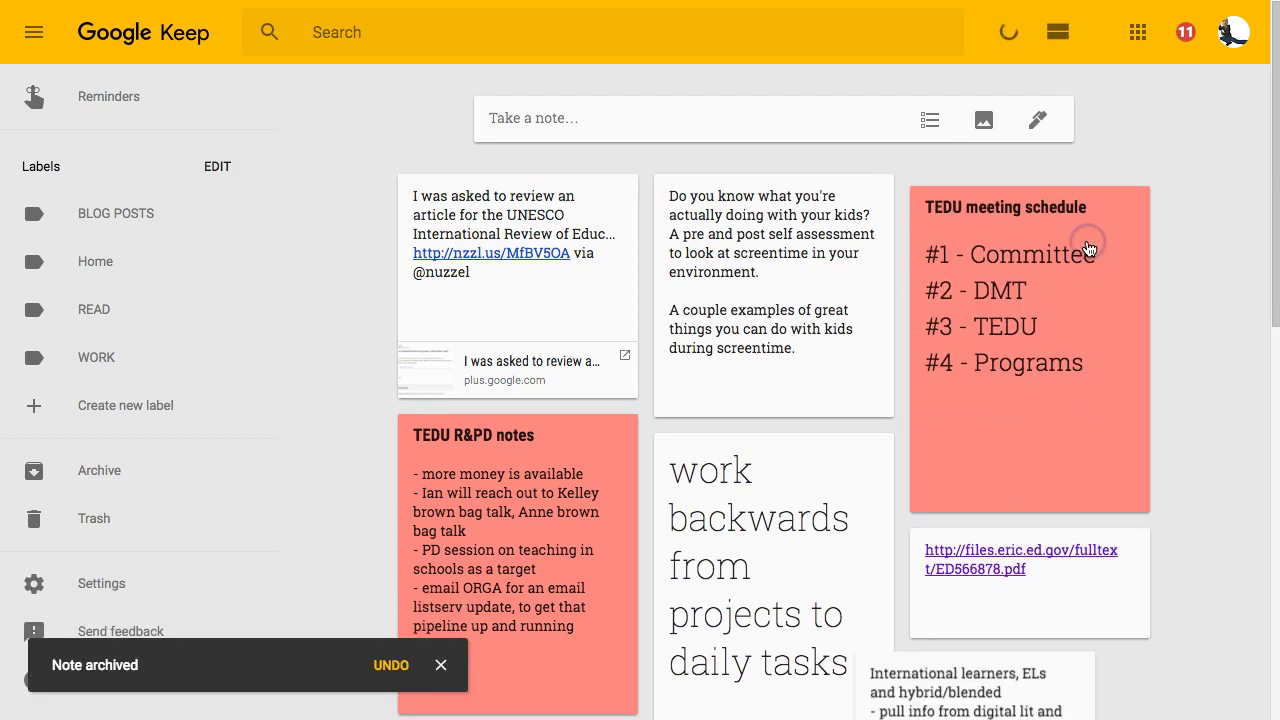
- Browse down through the remaining notes and open the one titled "How blockchain technologies inform my pedagogy"
mouse_move(773, 276)
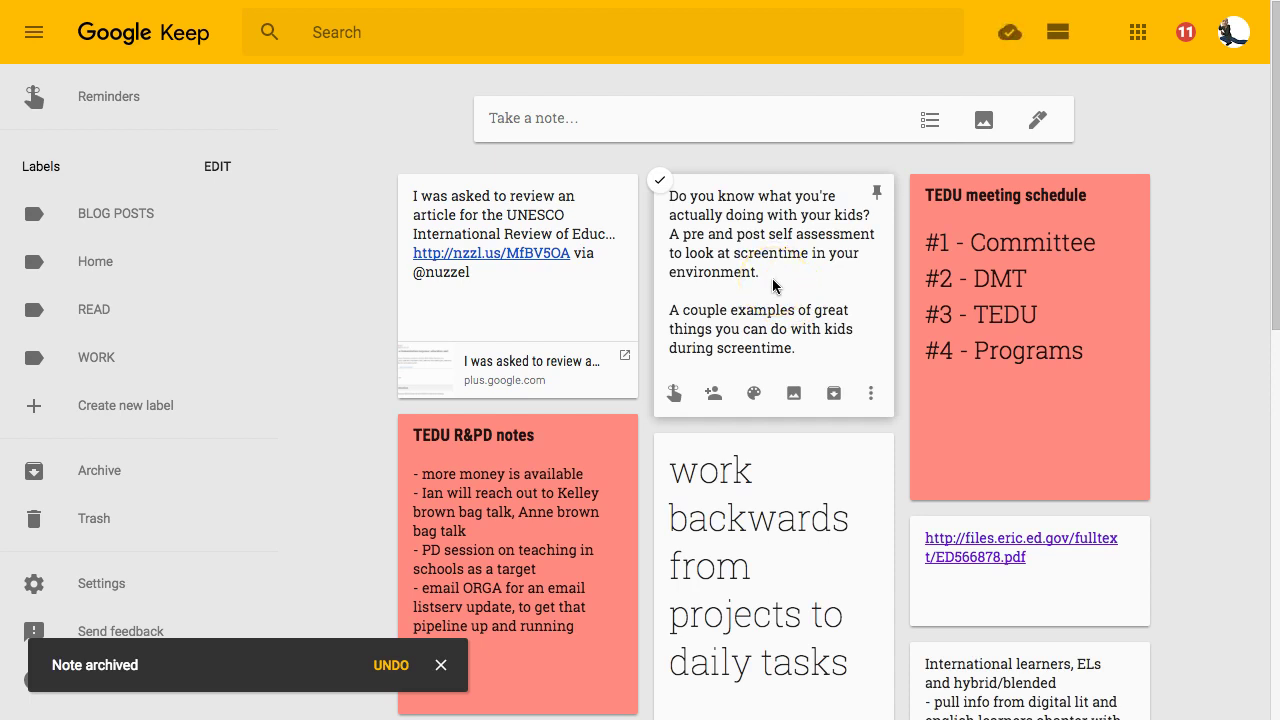
click(697, 373)
scroll(694, 369, down, 3)
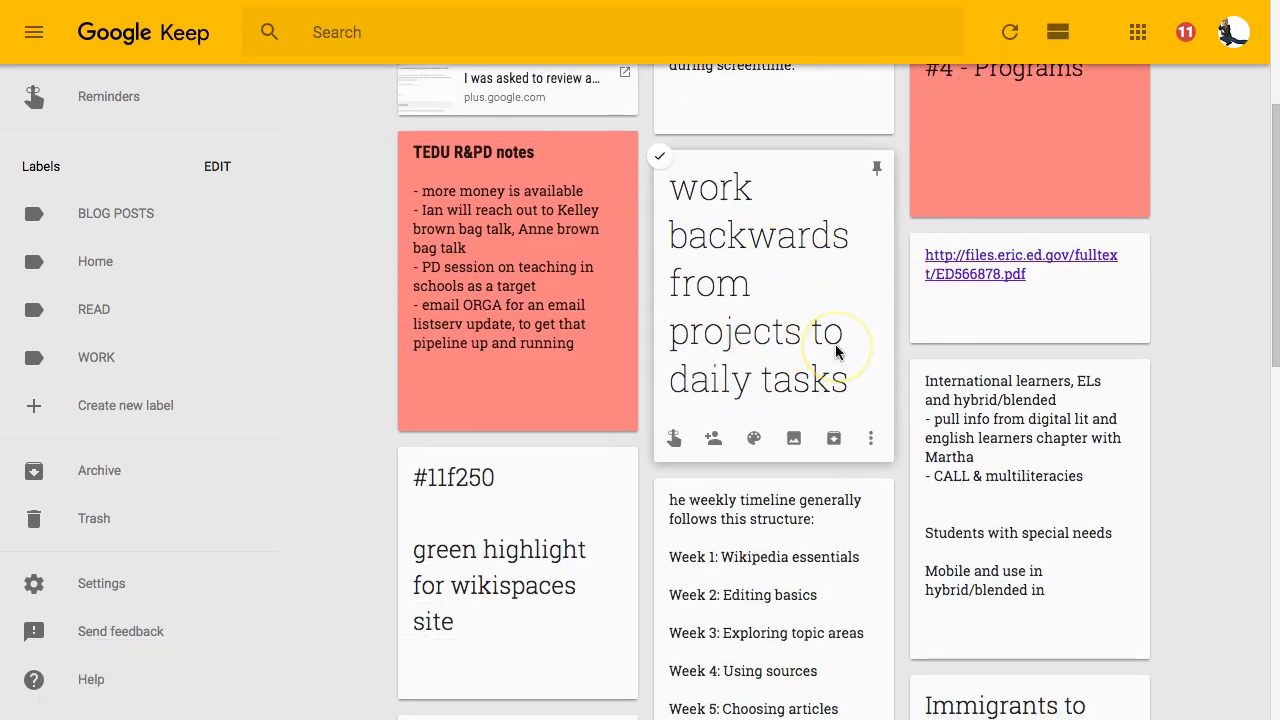
scroll(836, 350, down, 3)
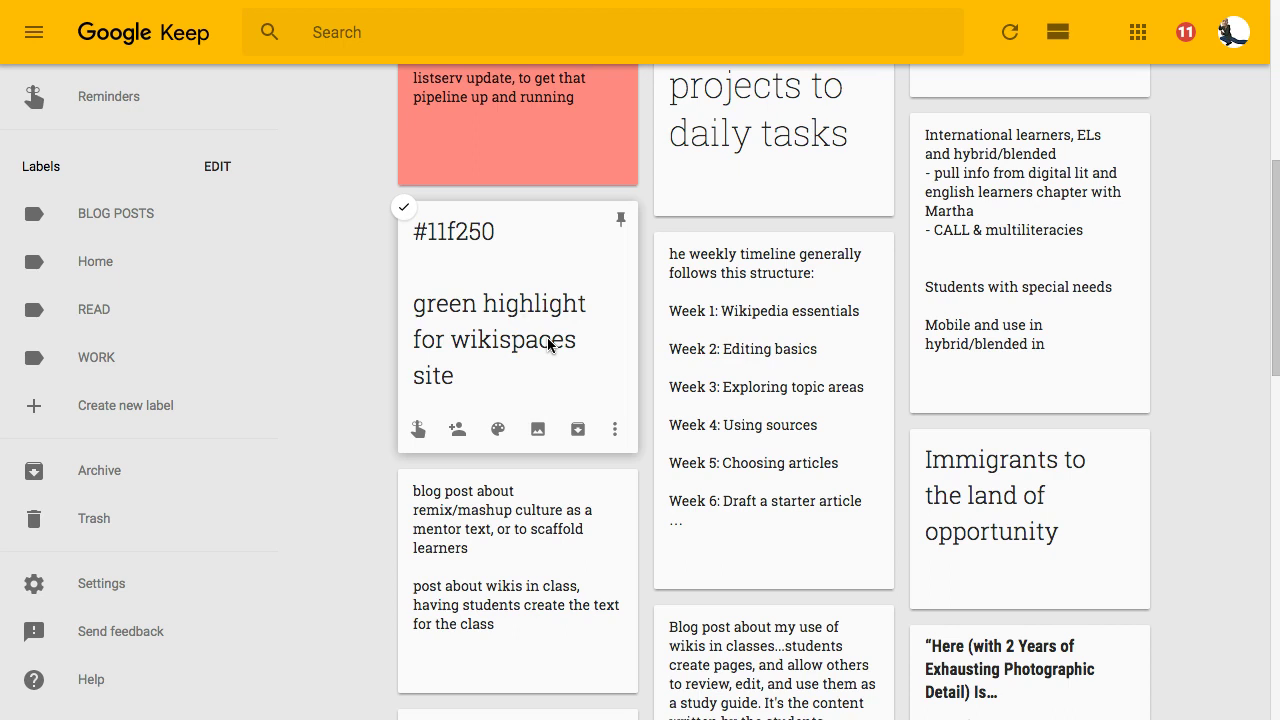
scroll(548, 344, down, 3)
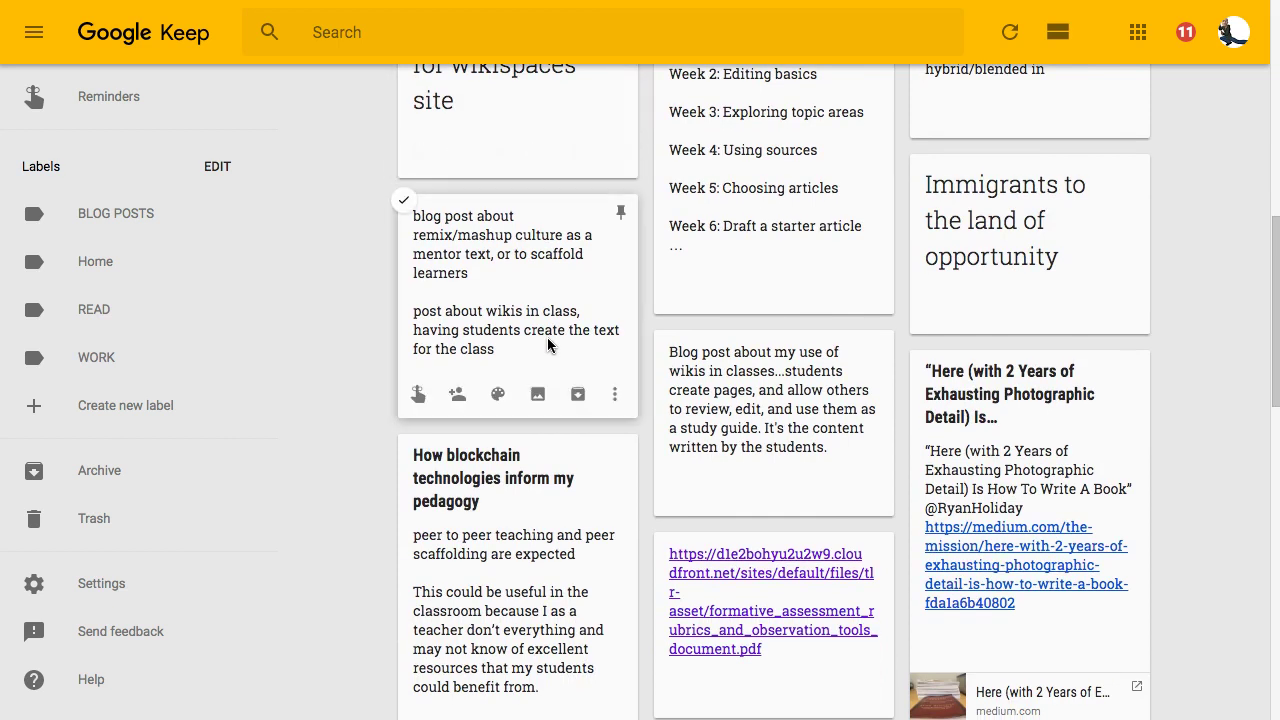
scroll(548, 344, down, 4)
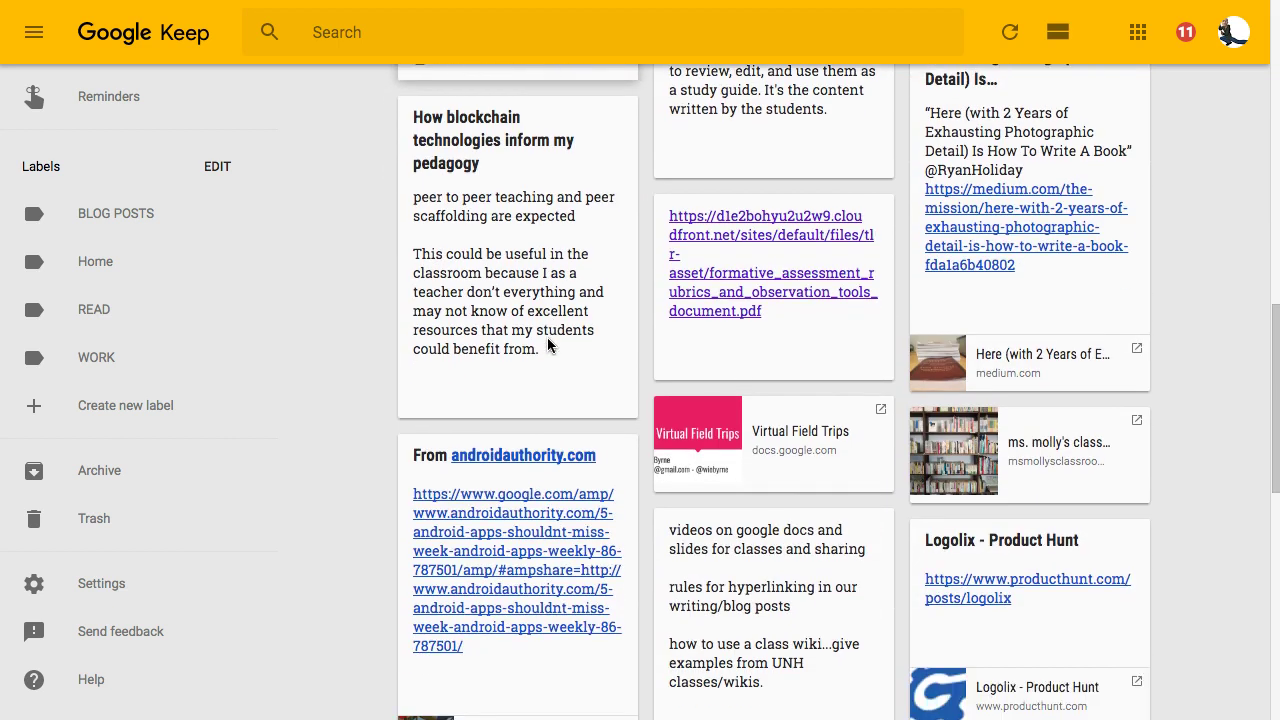
scroll(547, 345, up, 1)
click(510, 268)
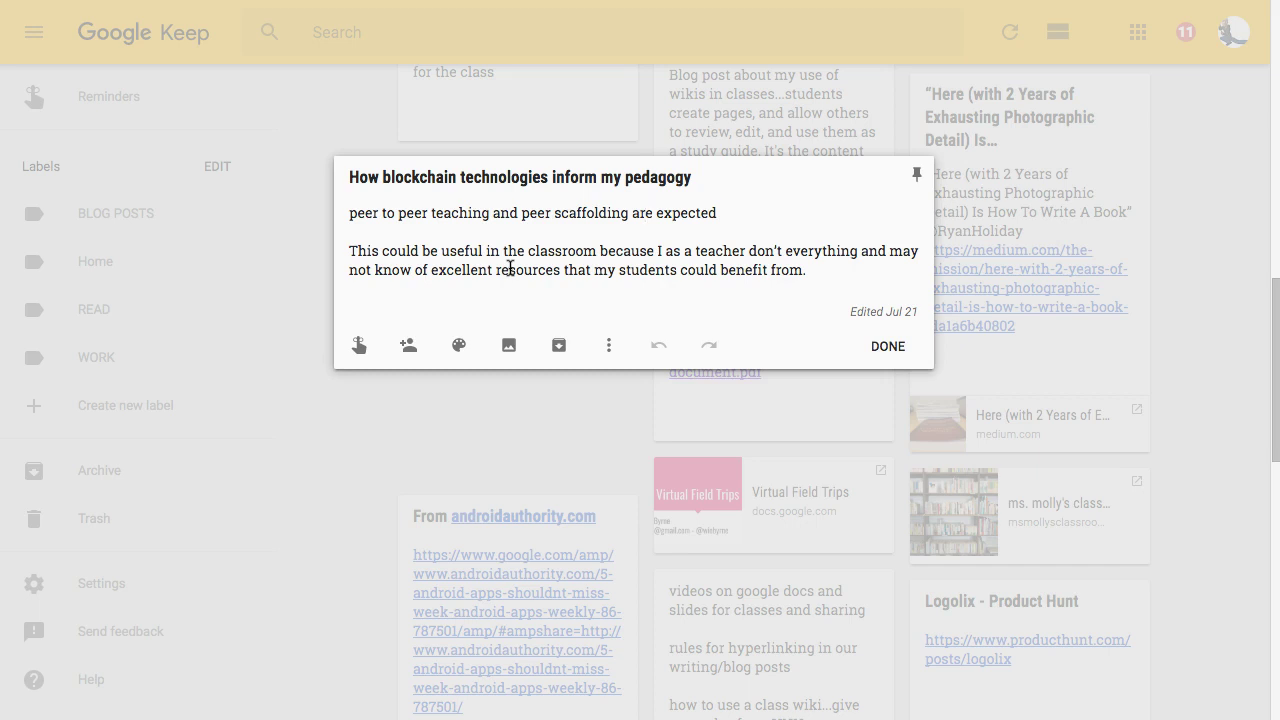
- Add the line "Continue to add notes" below the existing text of the blockchain pedagogy note
click(552, 258)
click(410, 178)
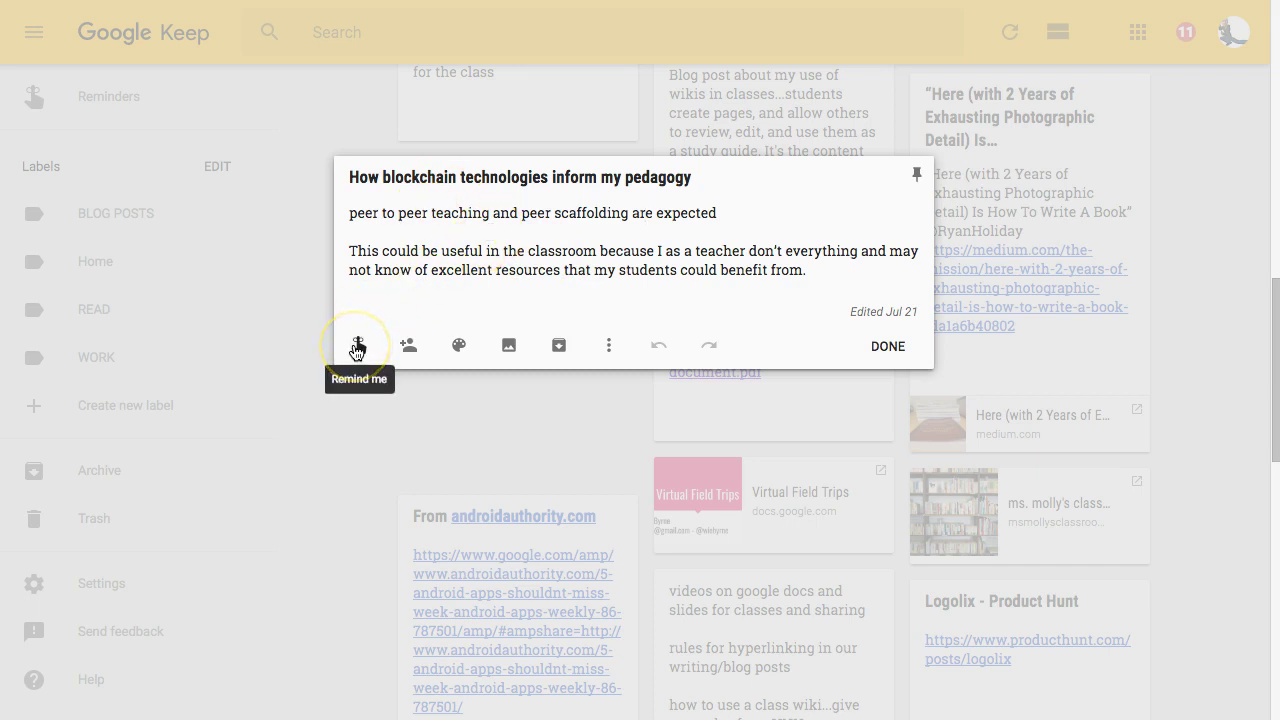
click(843, 275)
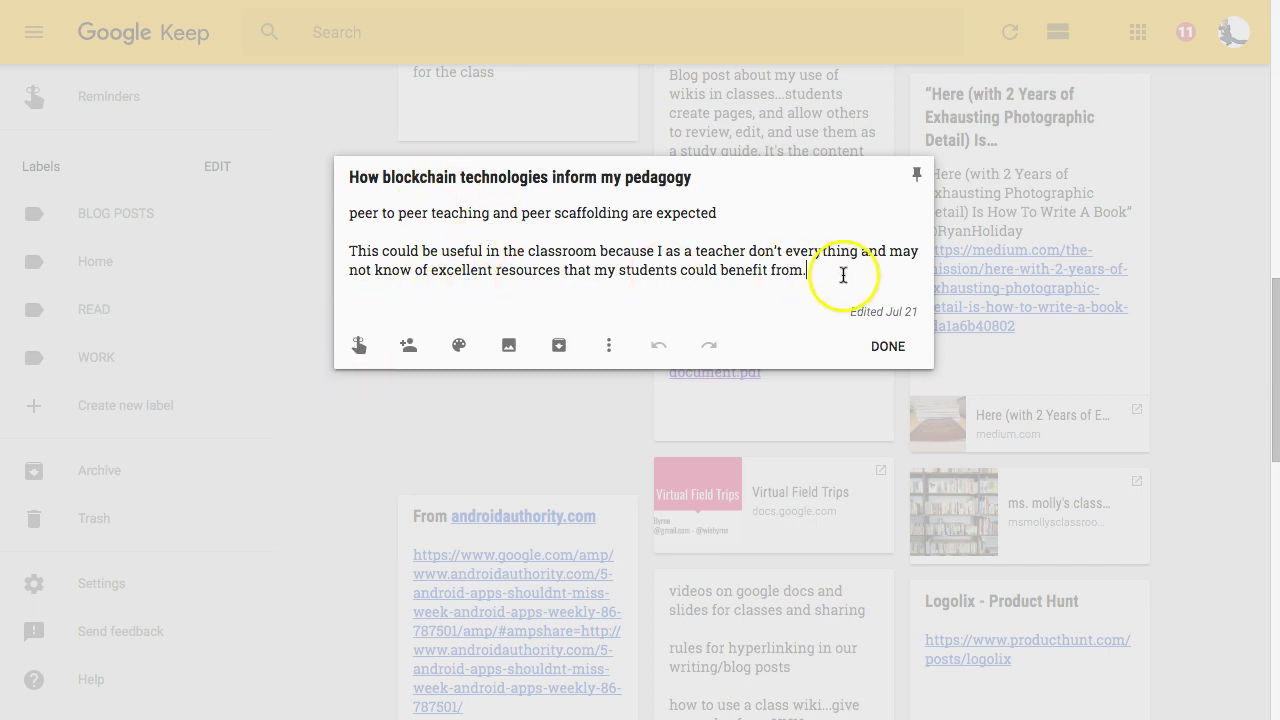
key(Return)
key(Return)
text(Continue to add notes)
key(Return)
key(Return)
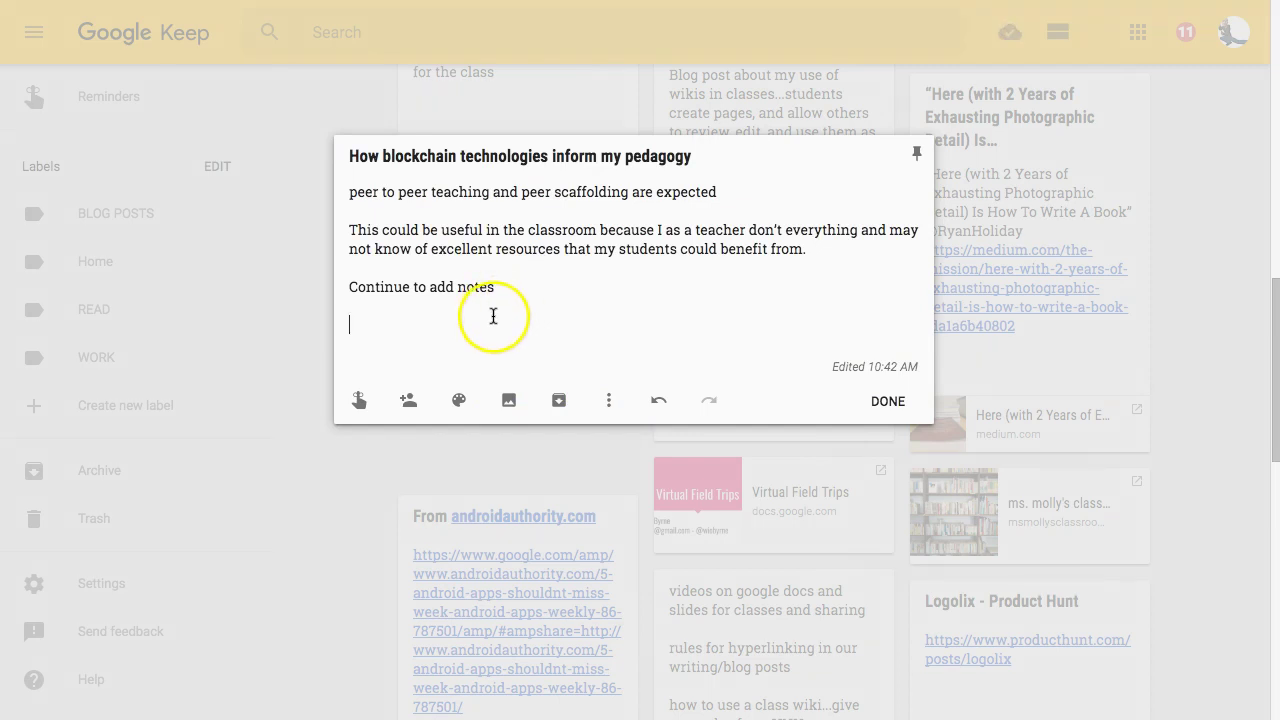
- Copy the blockchain note to Google Docs and view the resulting document, and return to Keep and close the note
click(616, 346)
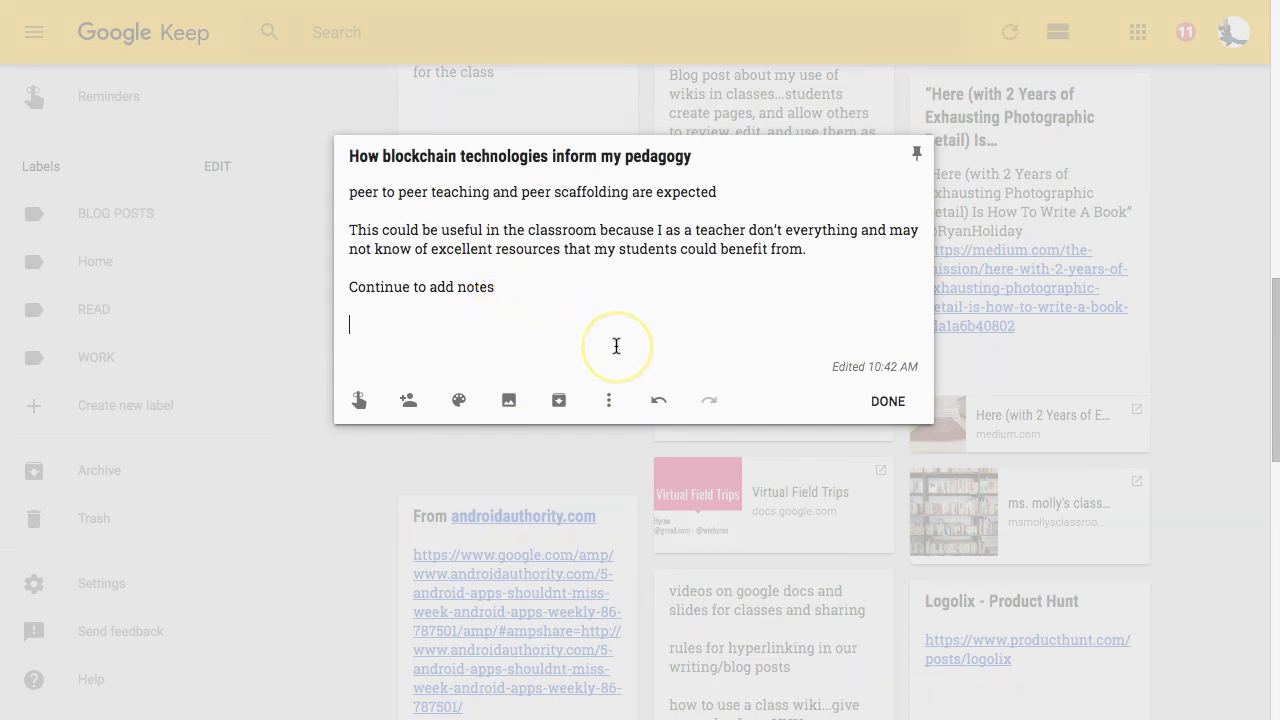
click(609, 401)
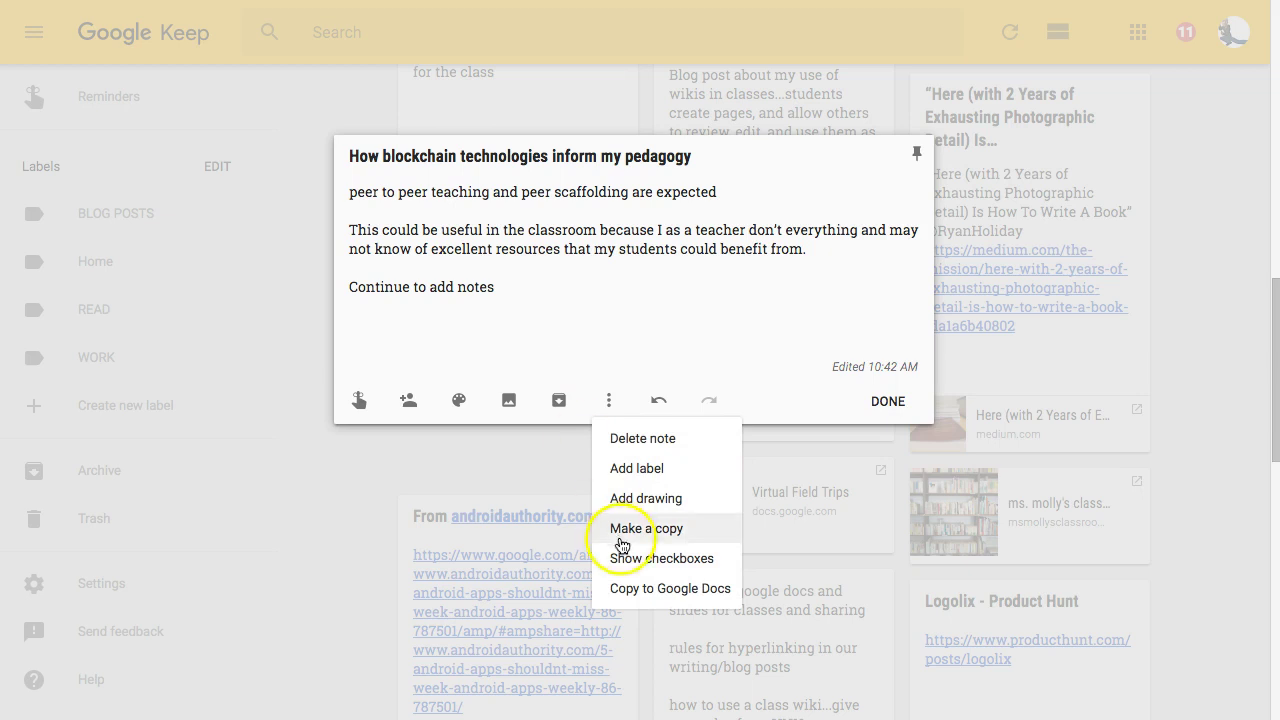
click(636, 587)
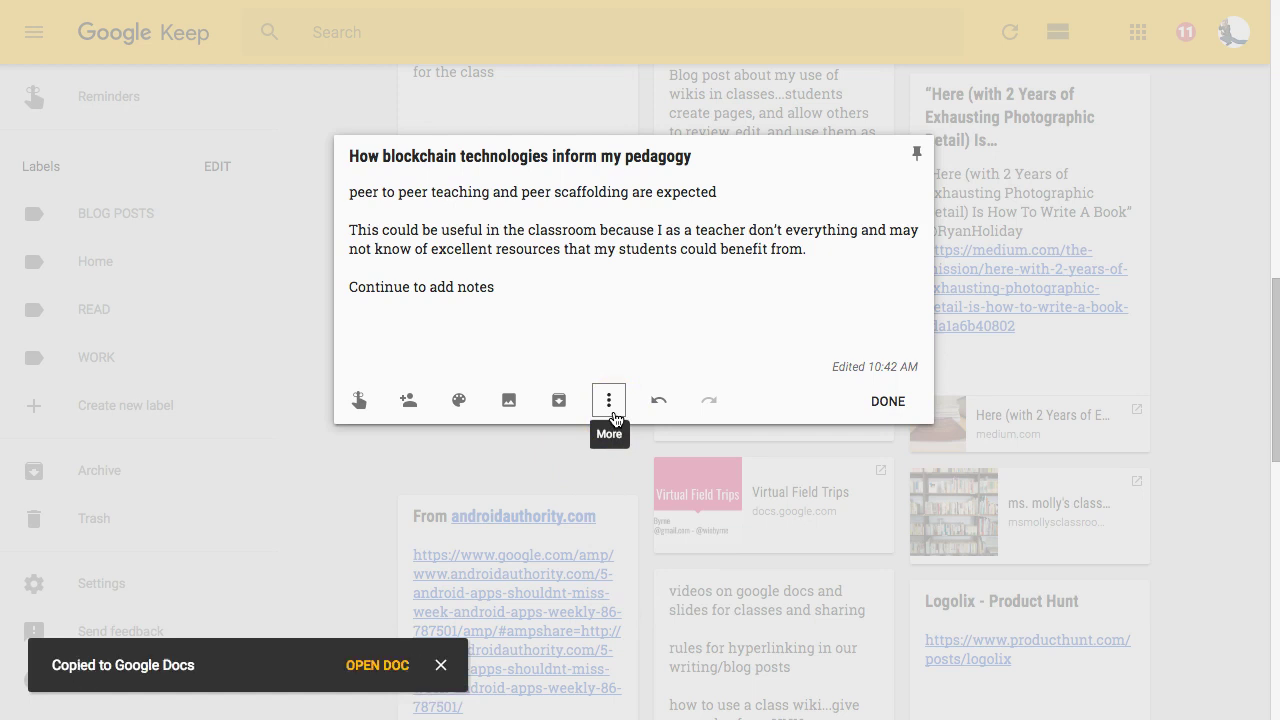
click(377, 665)
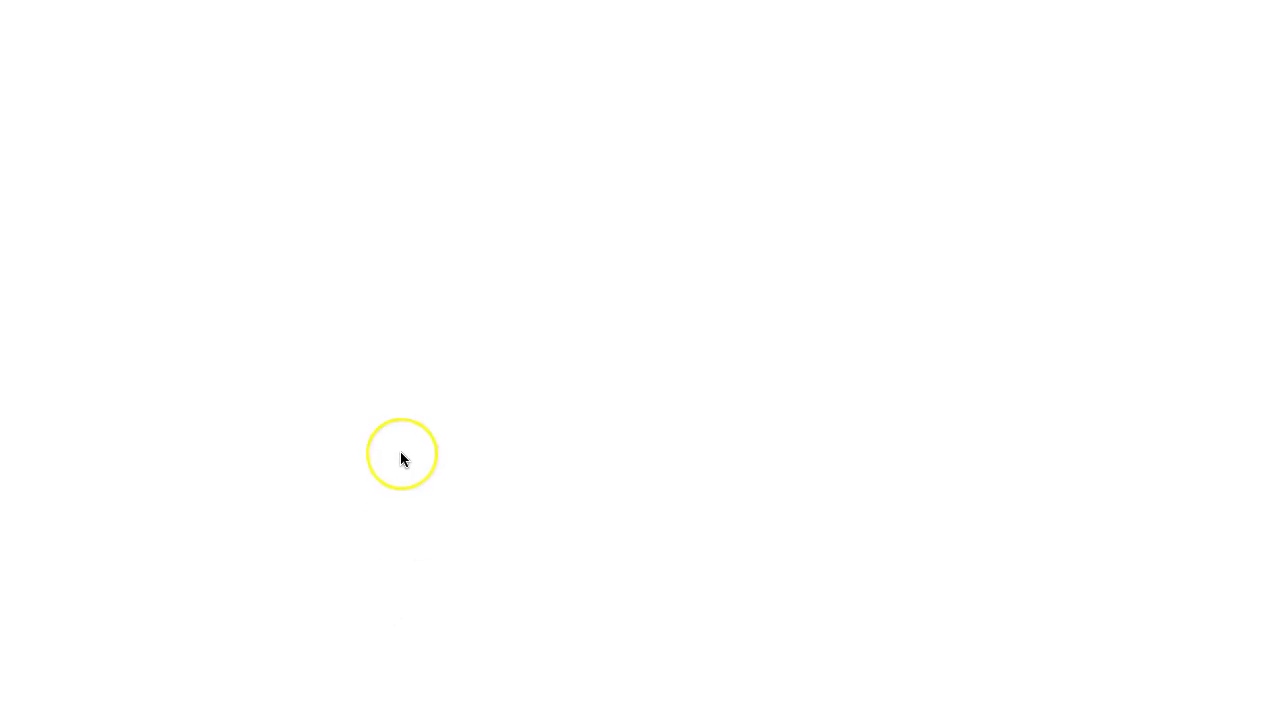
click(408, 428)
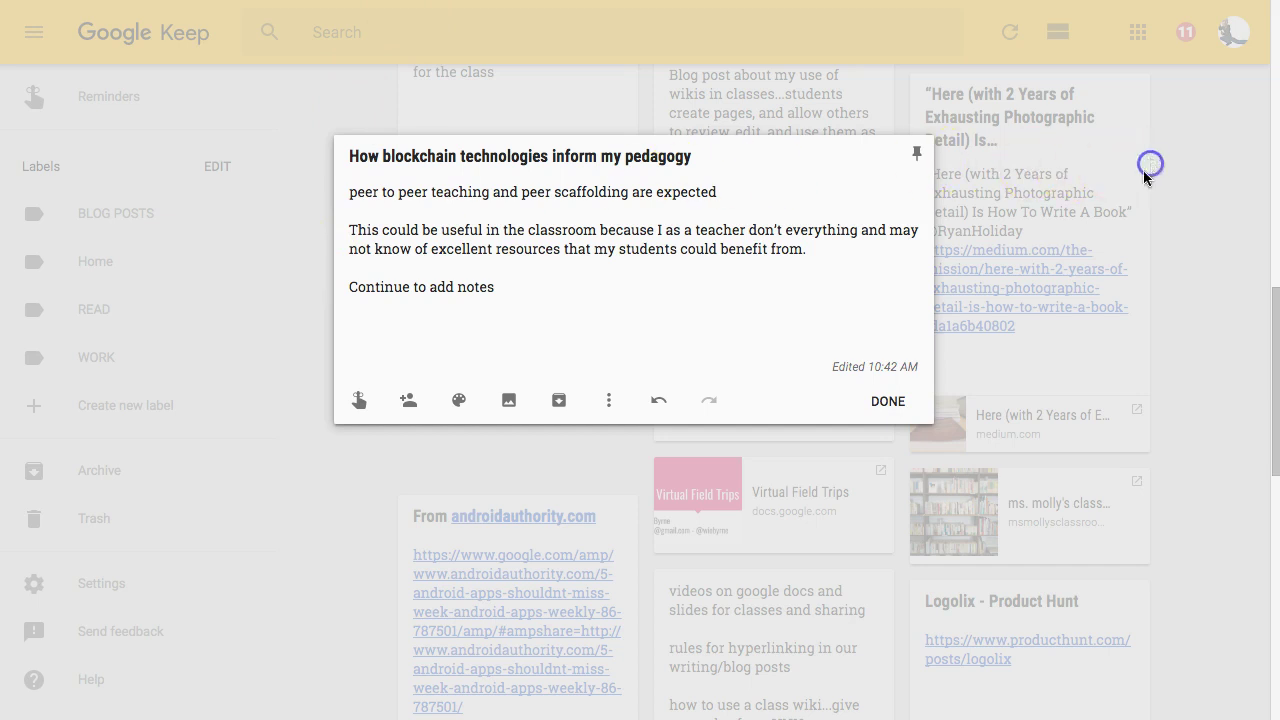
click(888, 400)
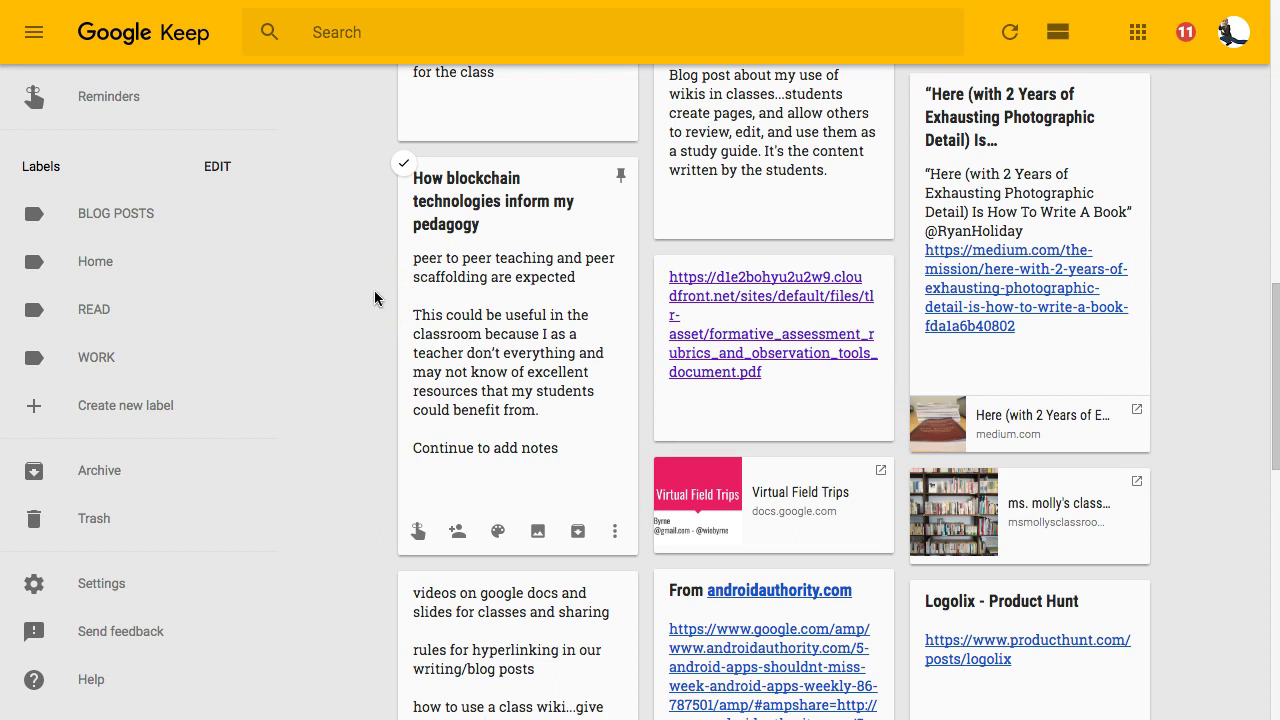
- Switch to the Techmeme site, browse its headlines, and open the Electronic Frontier Foundation article about resigning from the W3C
click(479, 247)
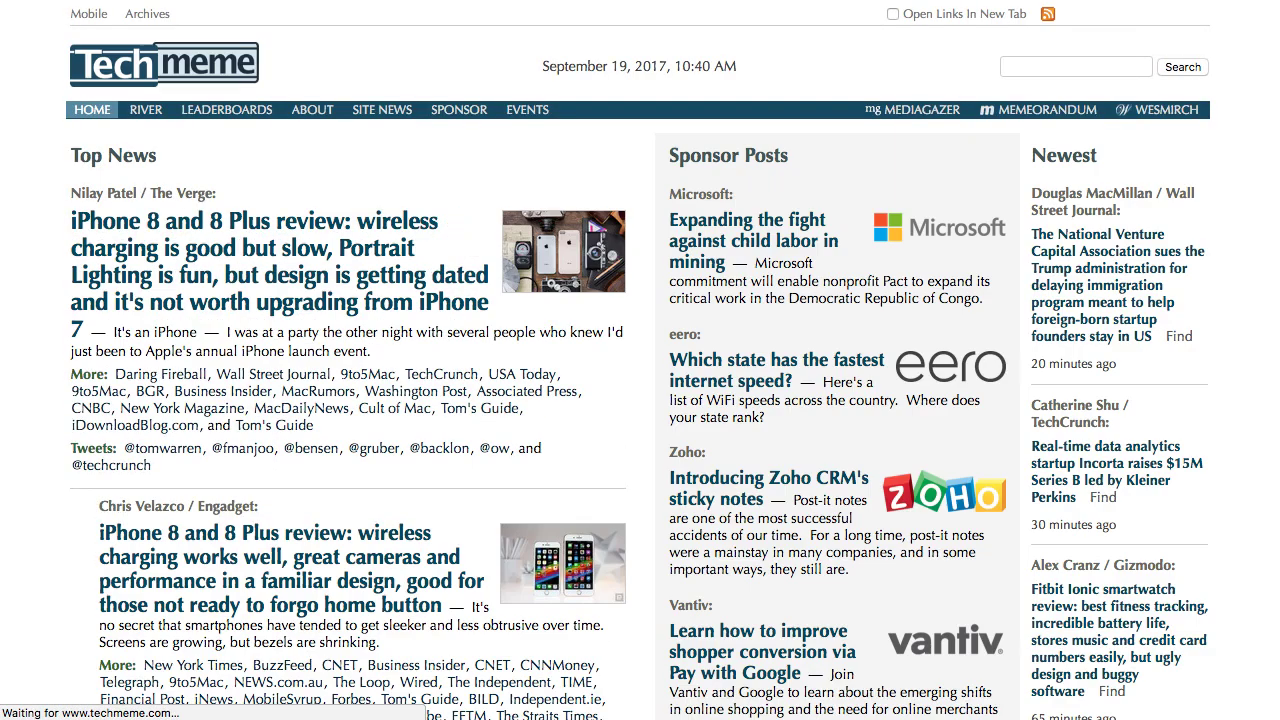
scroll(369, 131, down, 10)
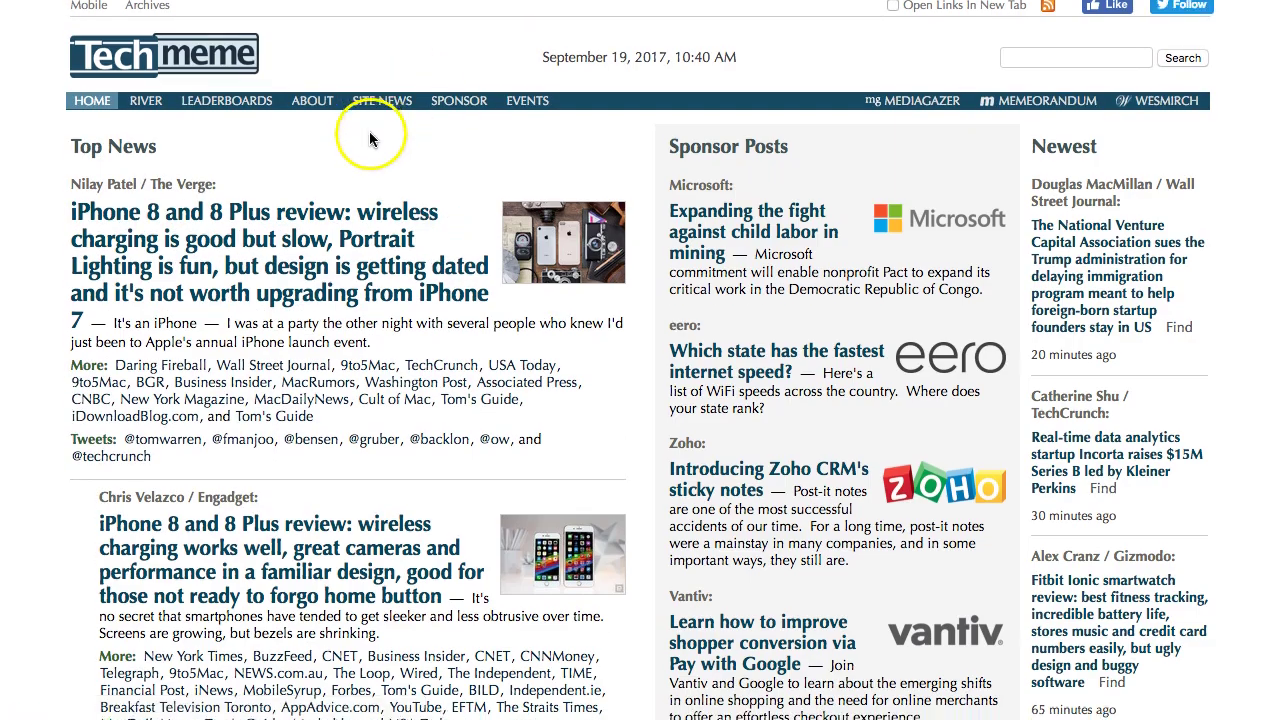
scroll(335, 283, down, 10)
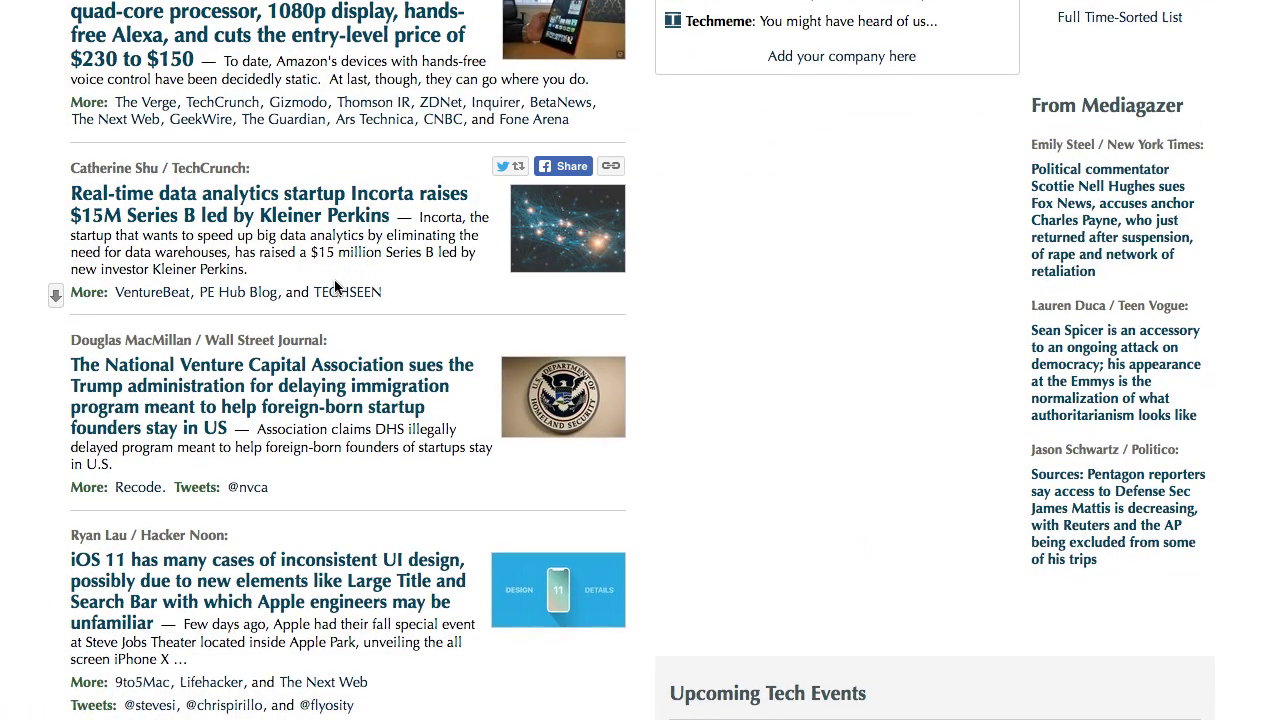
scroll(366, 362, down, 5)
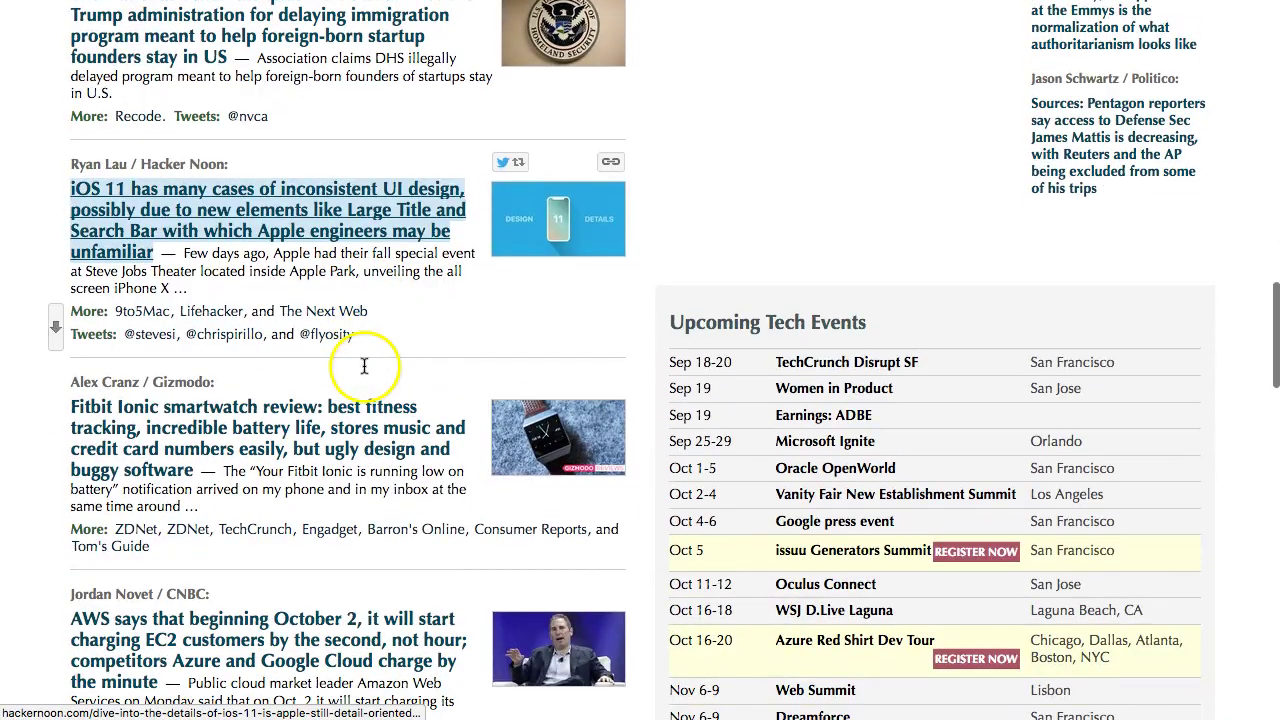
scroll(386, 330, down, 5)
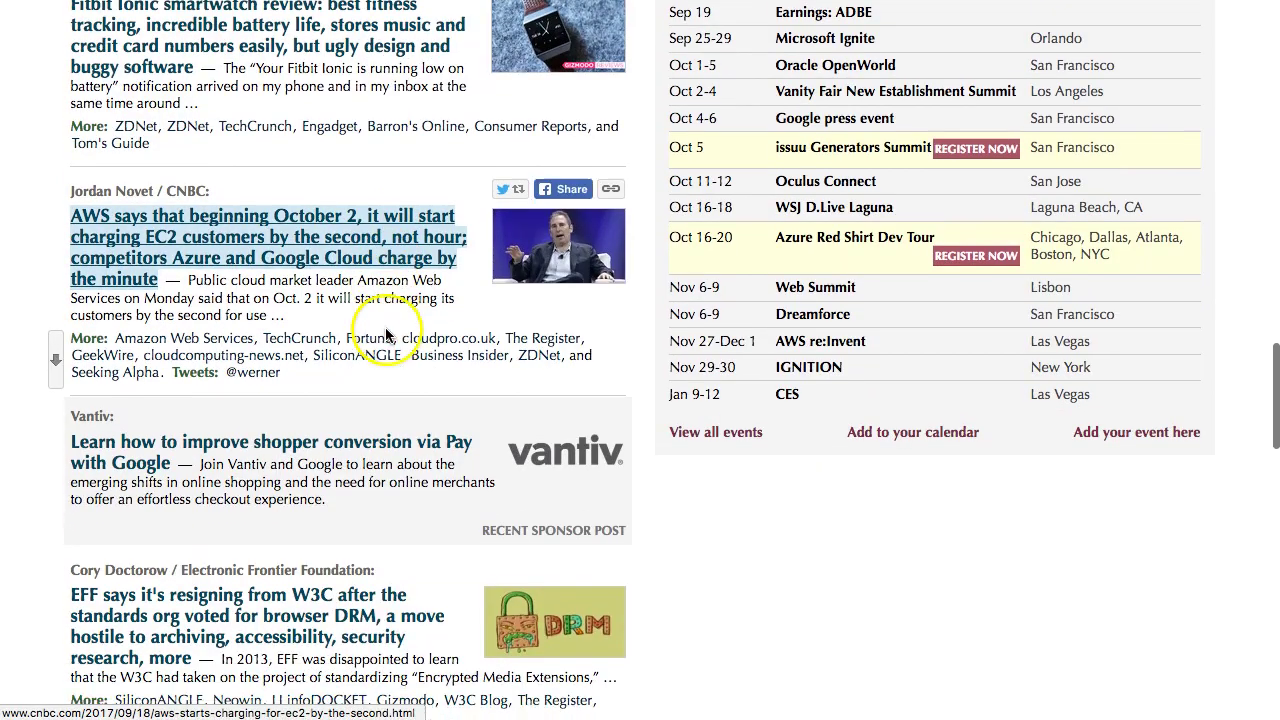
scroll(388, 337, down, 4)
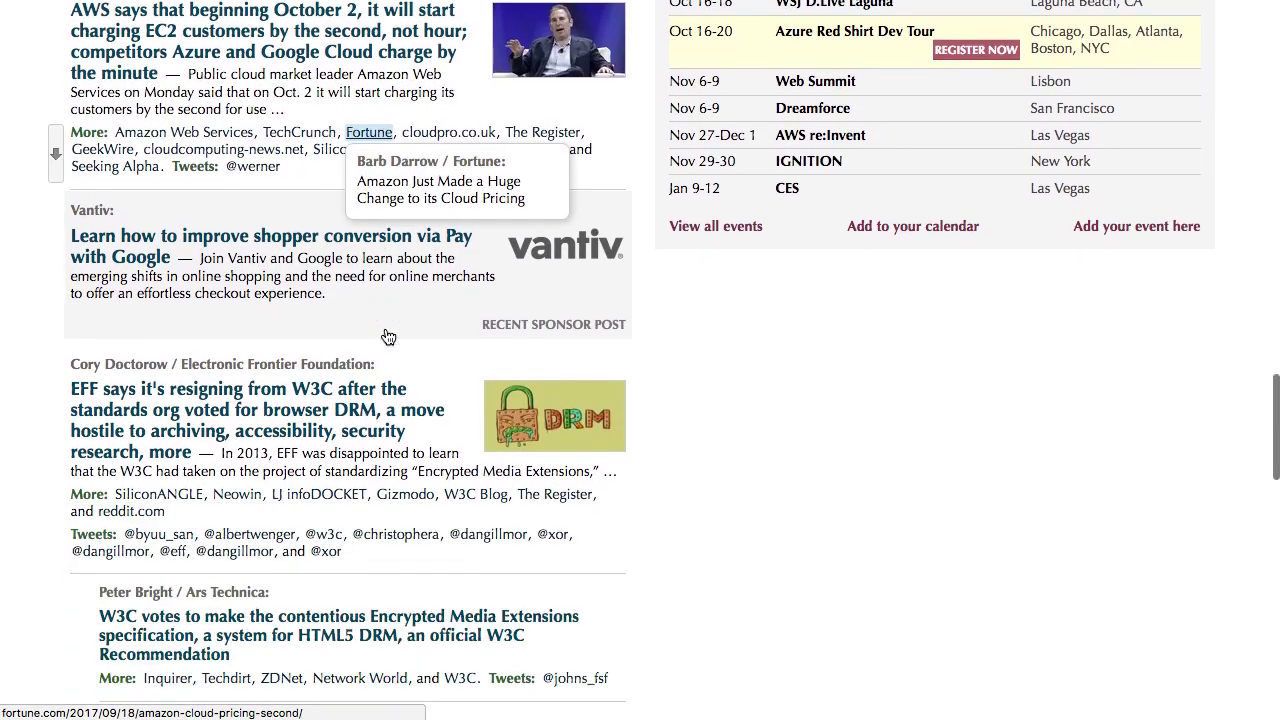
click(347, 347)
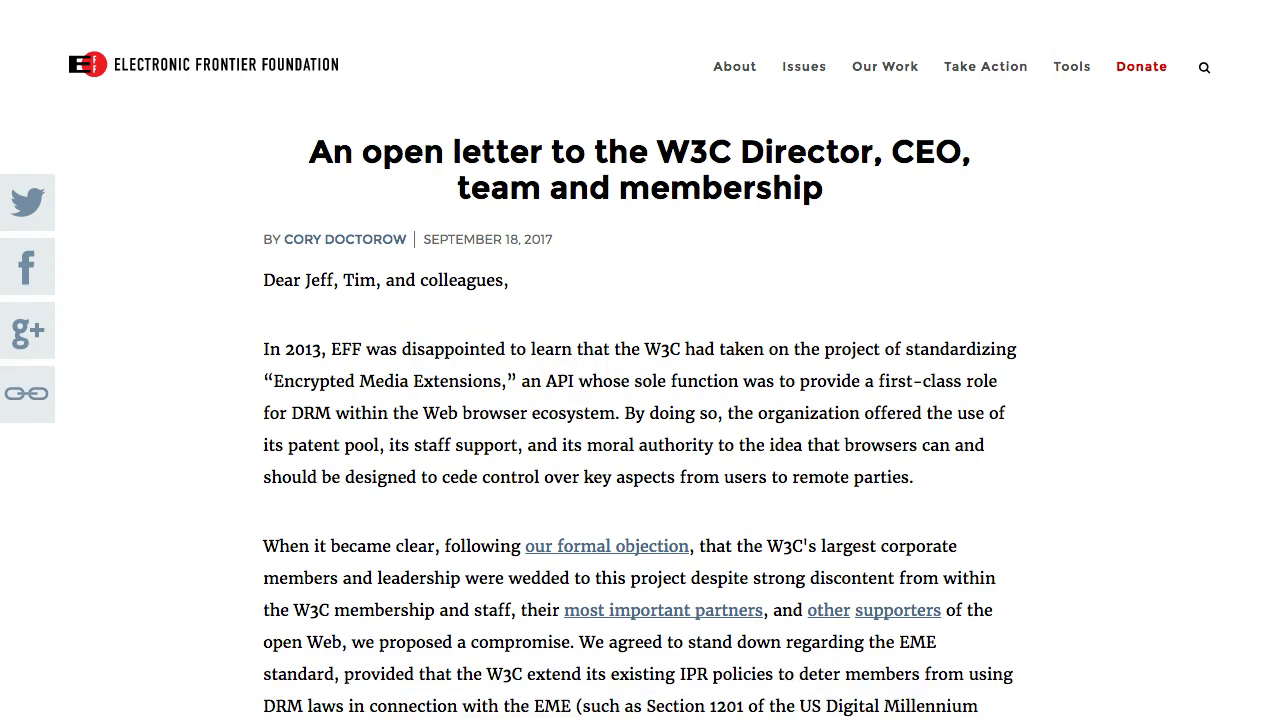
- Save the EFF open letter page to Google Keep with the browser extension, and look over its title and note fields
mouse_move(985, 5)
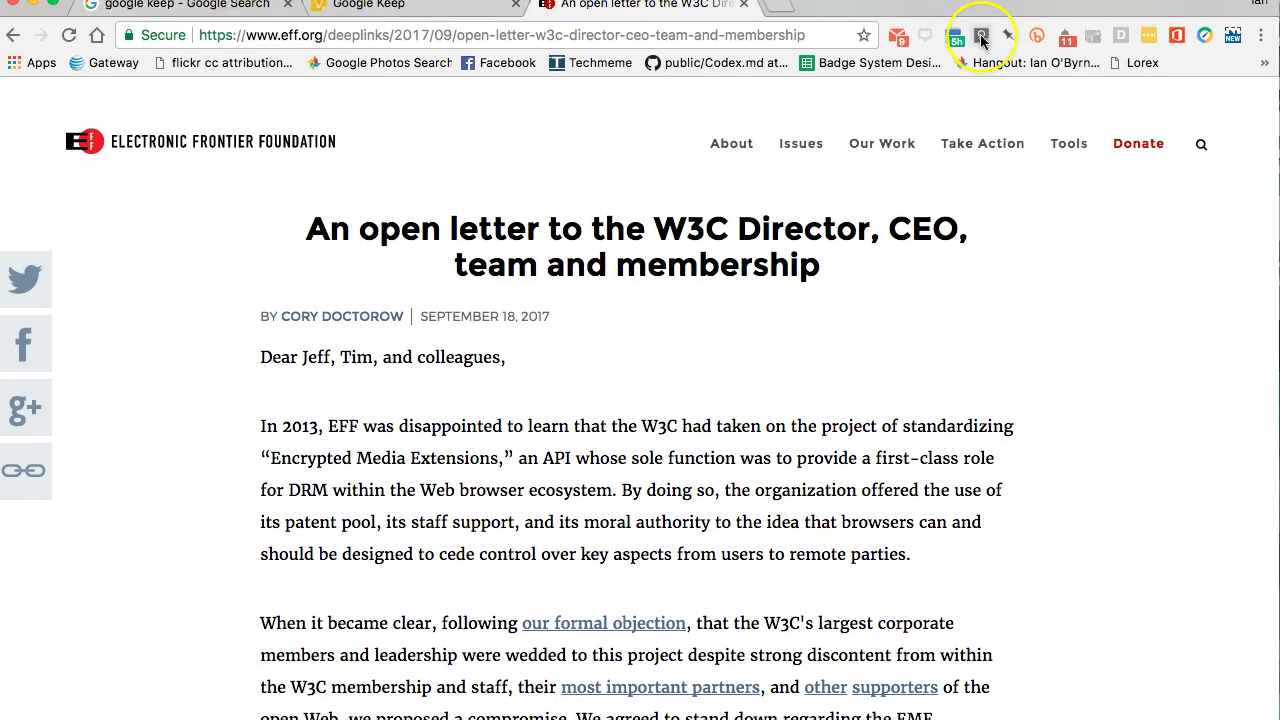
click(981, 38)
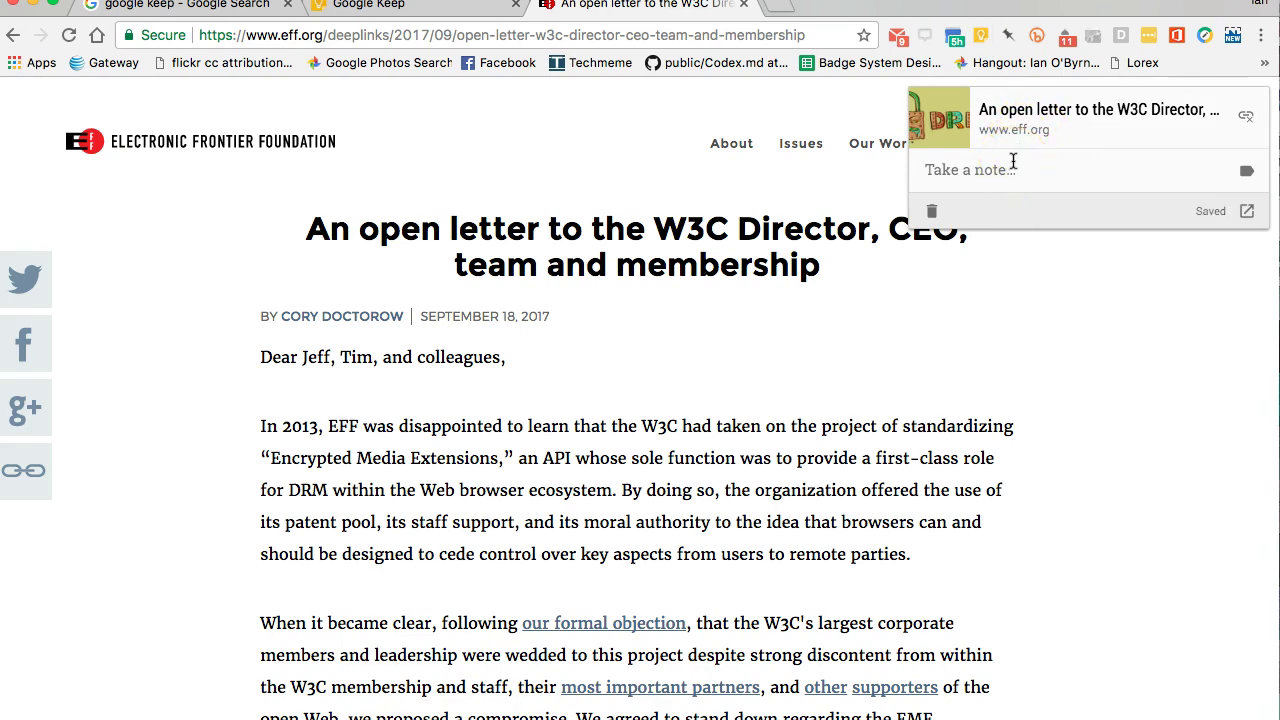
scroll(1013, 161, down, 20)
click(1083, 161)
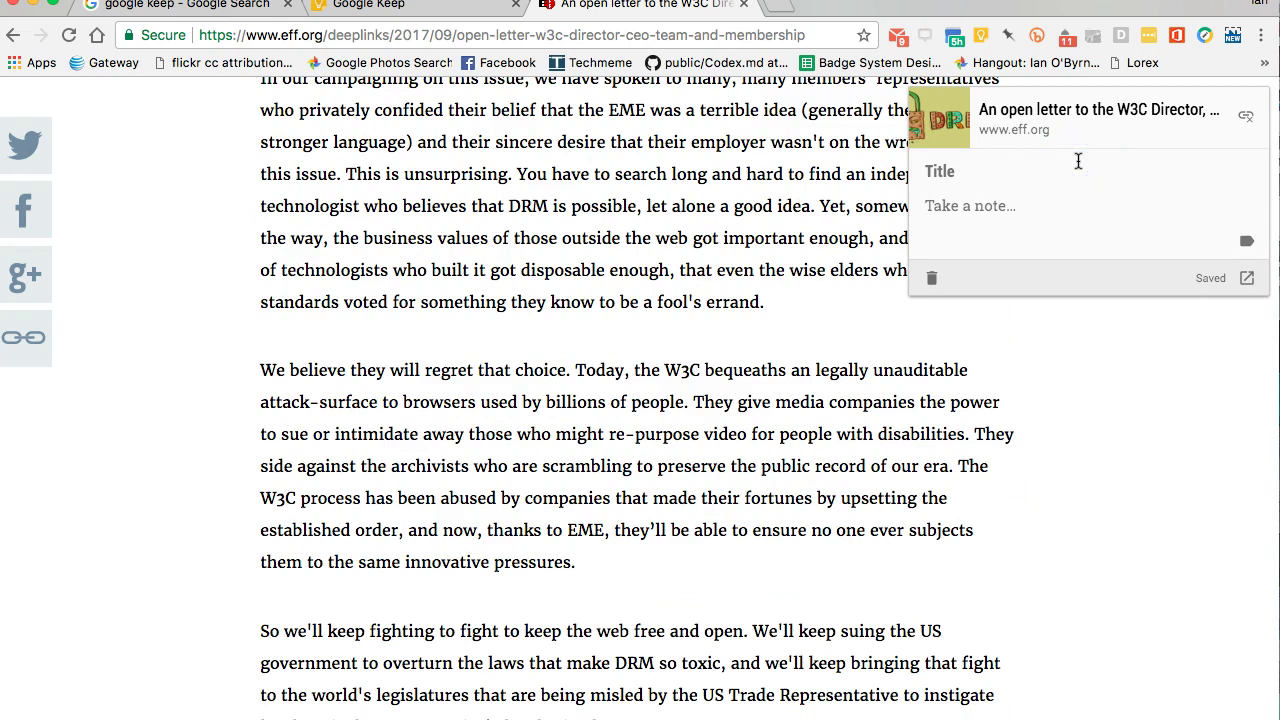
scroll(1078, 161, down, 8)
click(1030, 210)
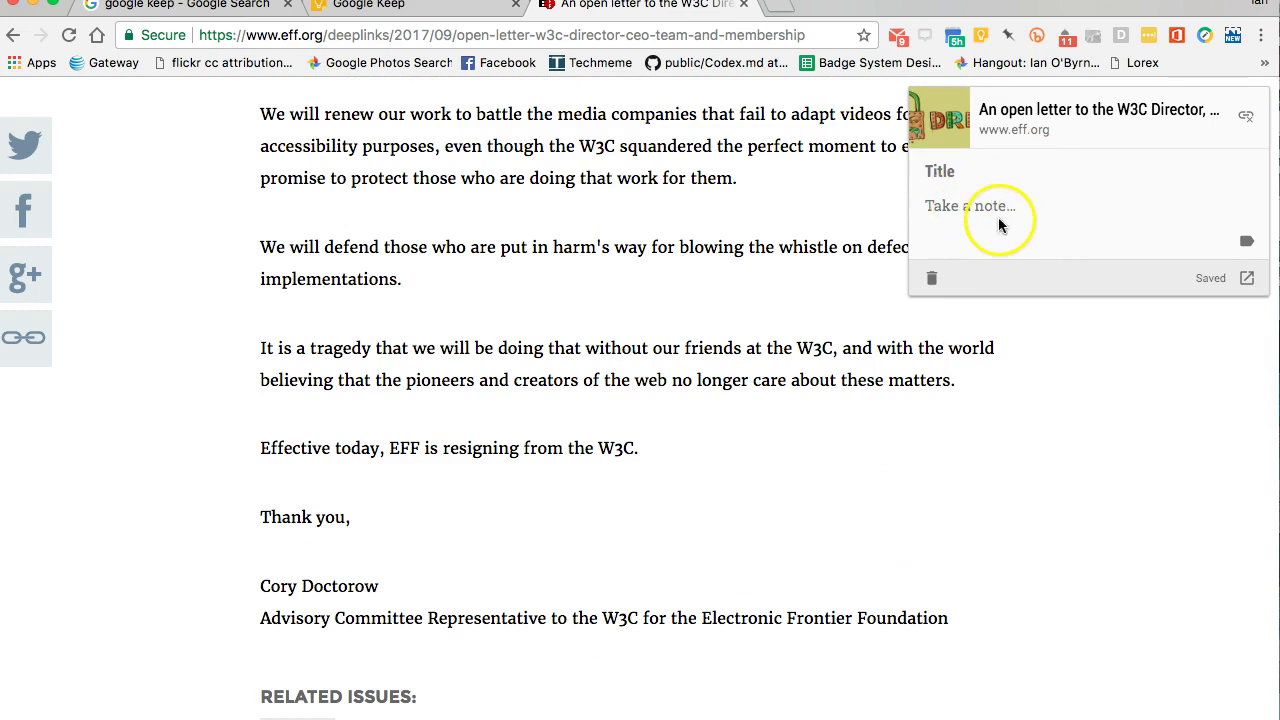
click(945, 174)
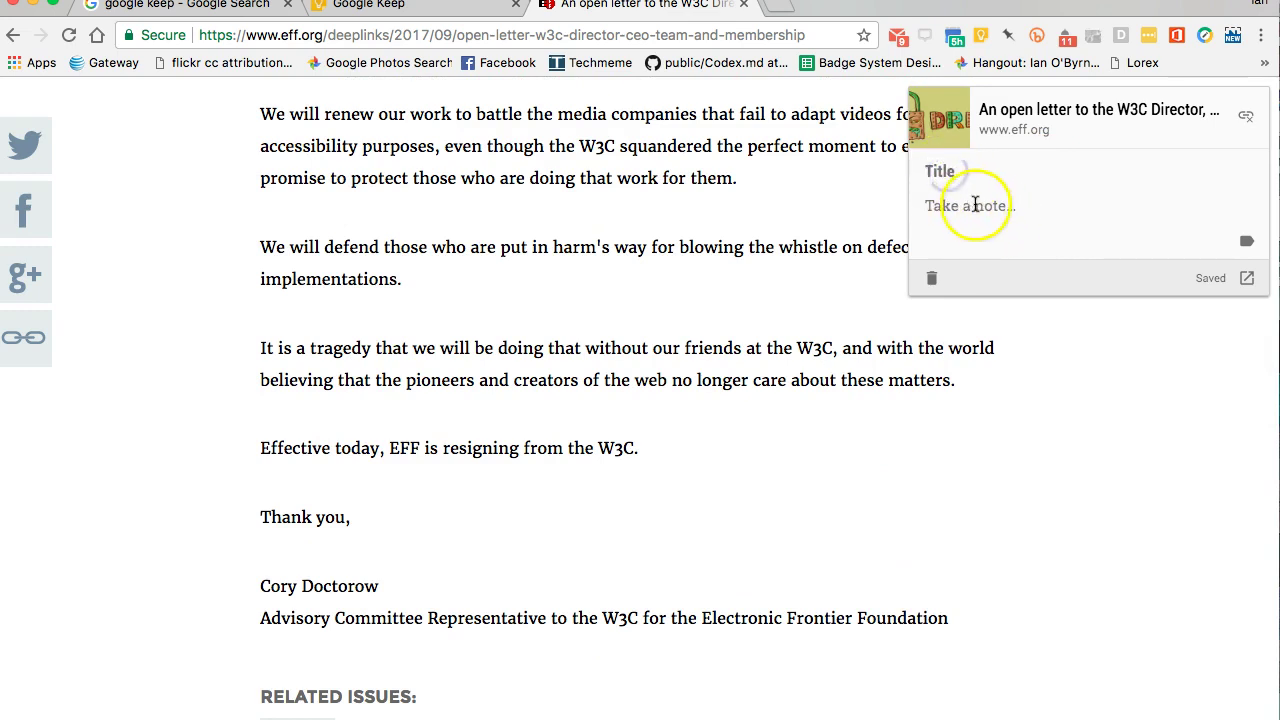
- Open the saved EFF article note in Google Keep and title it "TEst"
click(1247, 279)
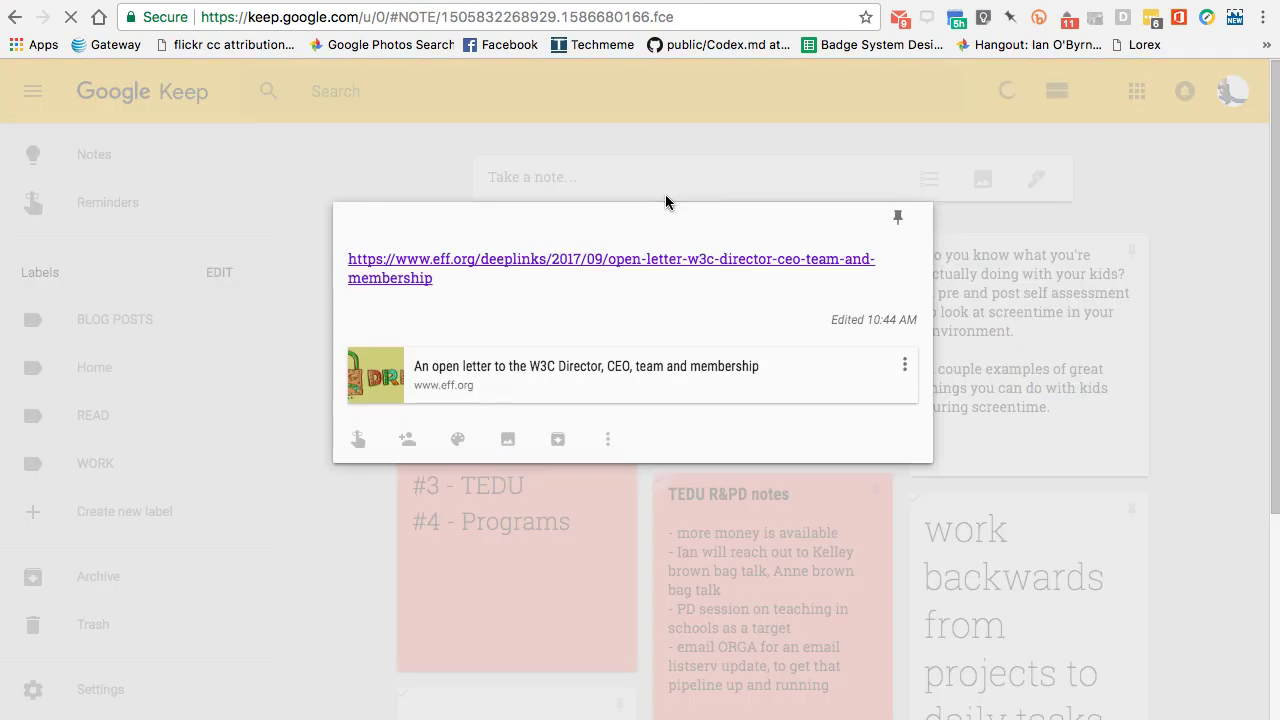
click(510, 297)
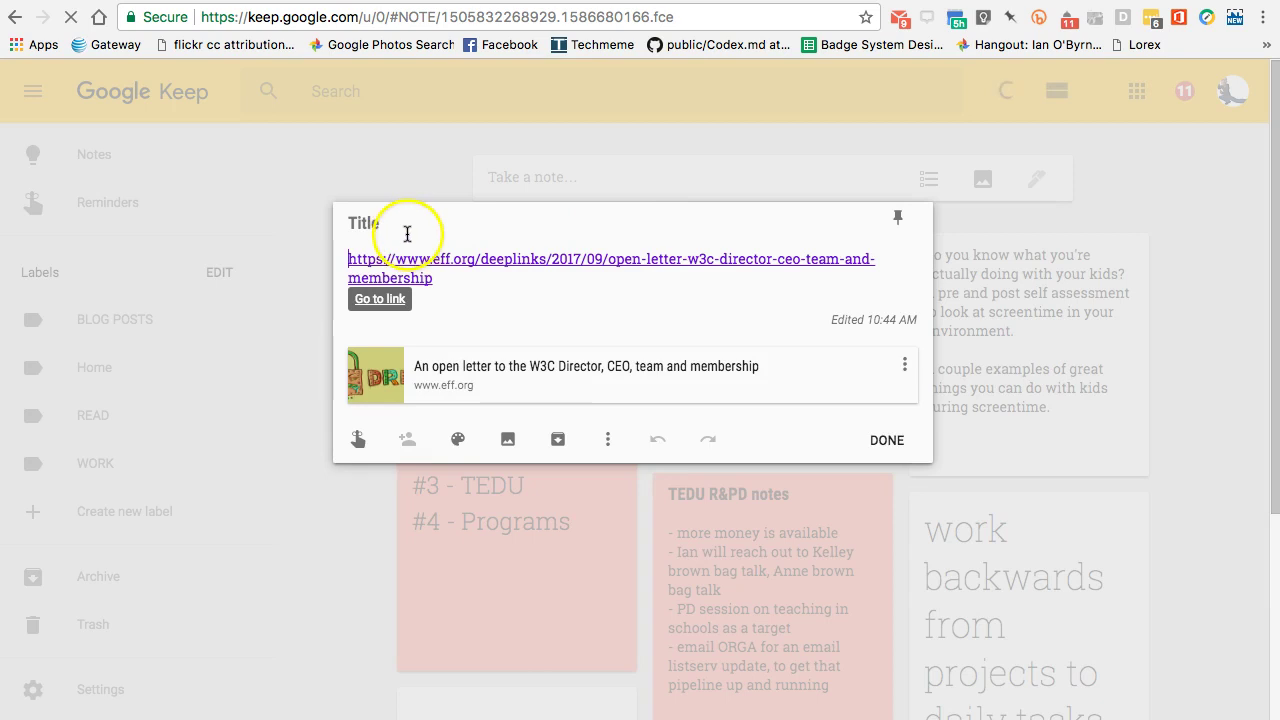
click(366, 223)
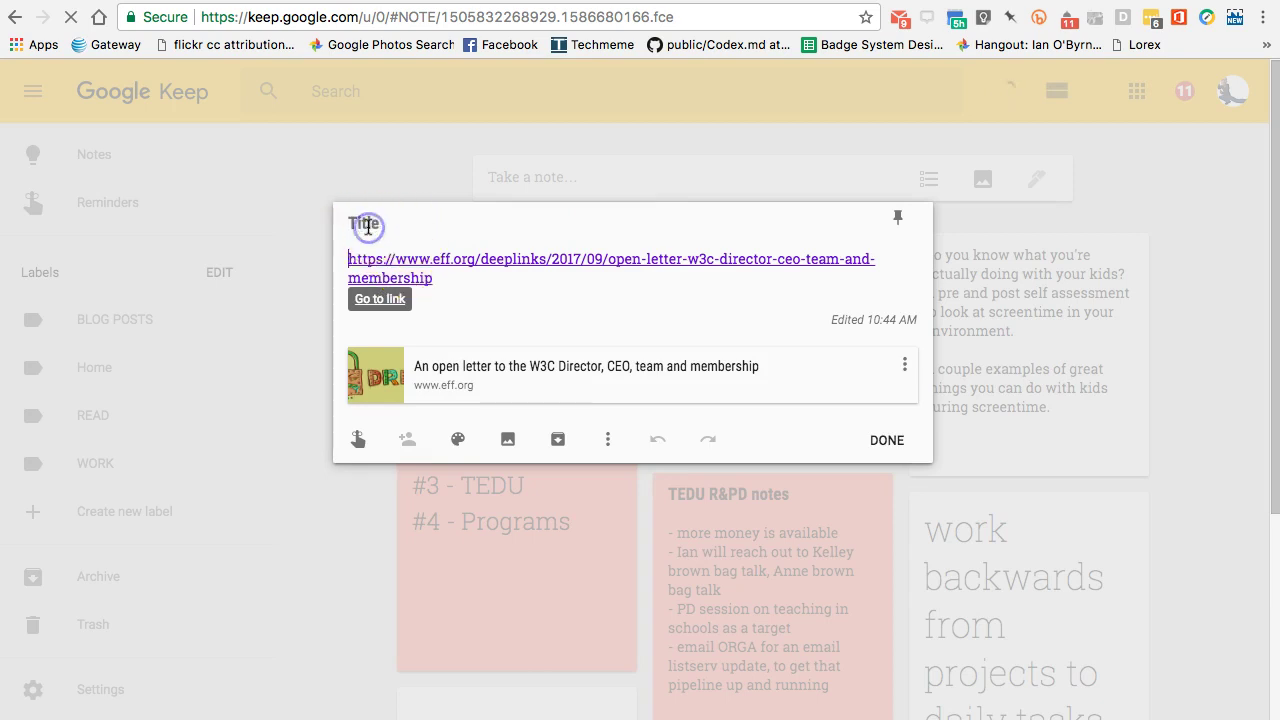
click(368, 226)
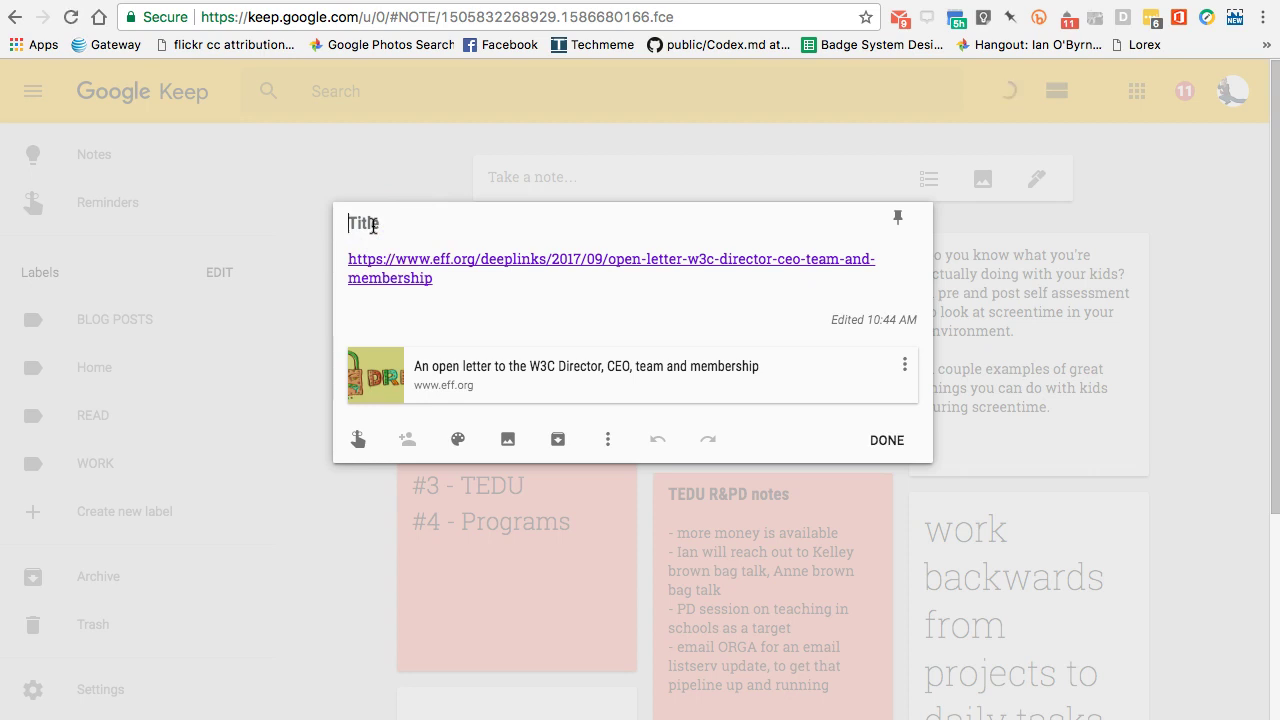
text(TEst)
click(561, 226)
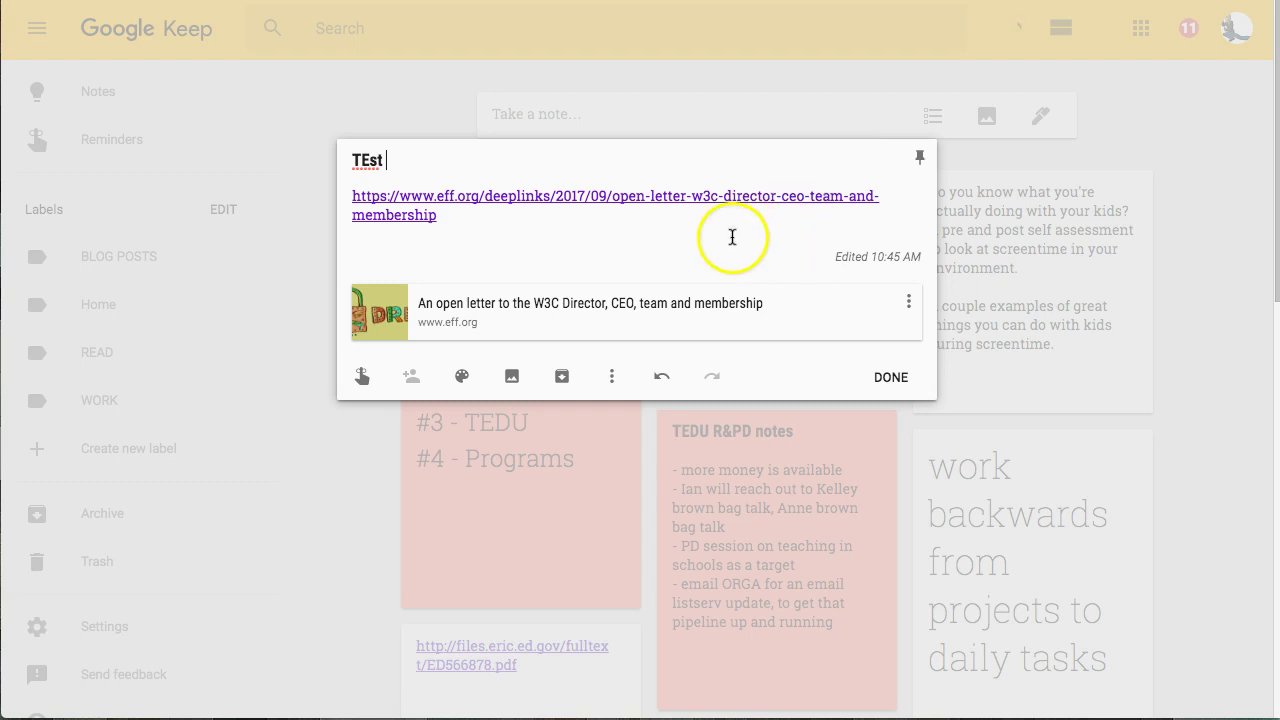
click(887, 379)
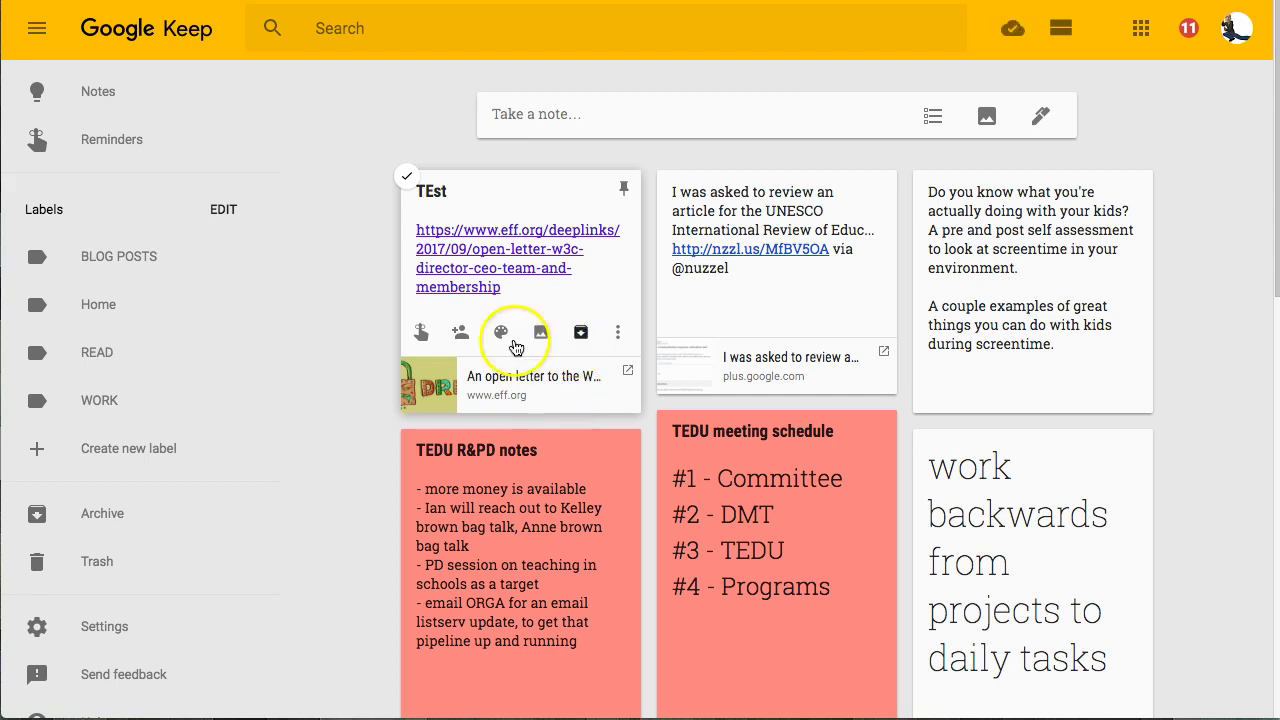
- Archive the "TEst" note, and check the Trash before returning to the main notes
click(576, 338)
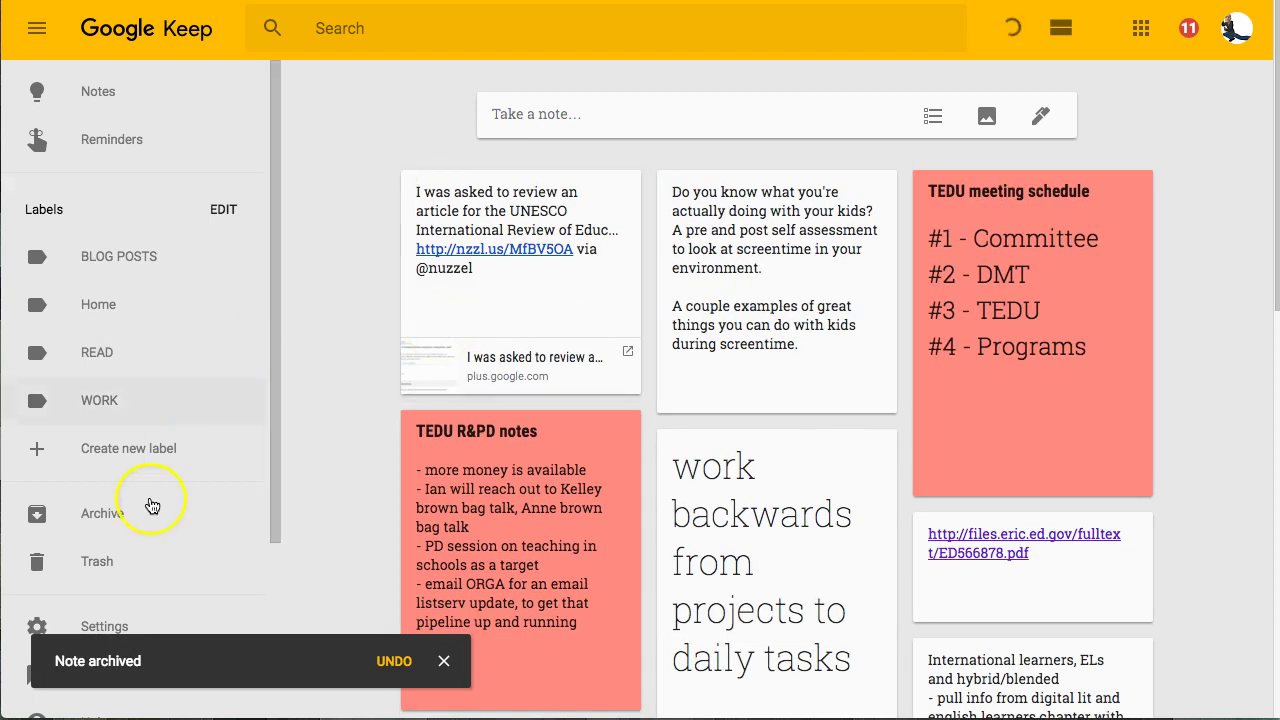
click(104, 561)
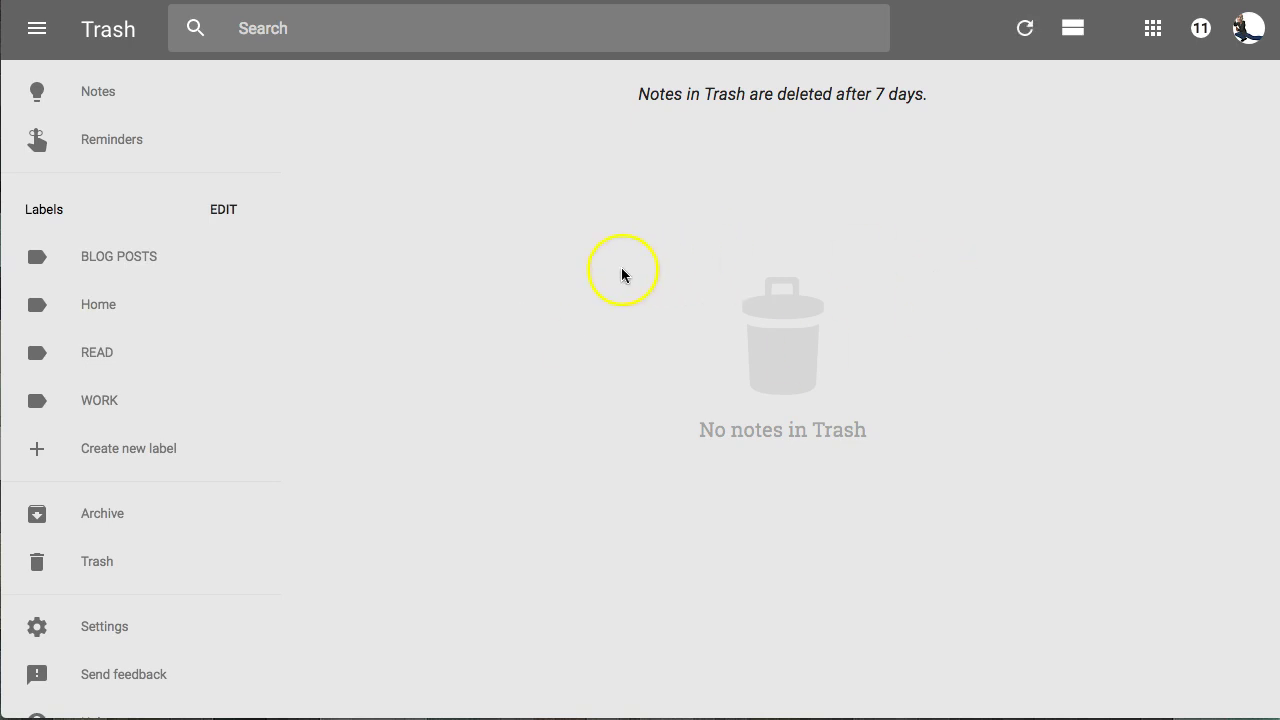
click(92, 102)
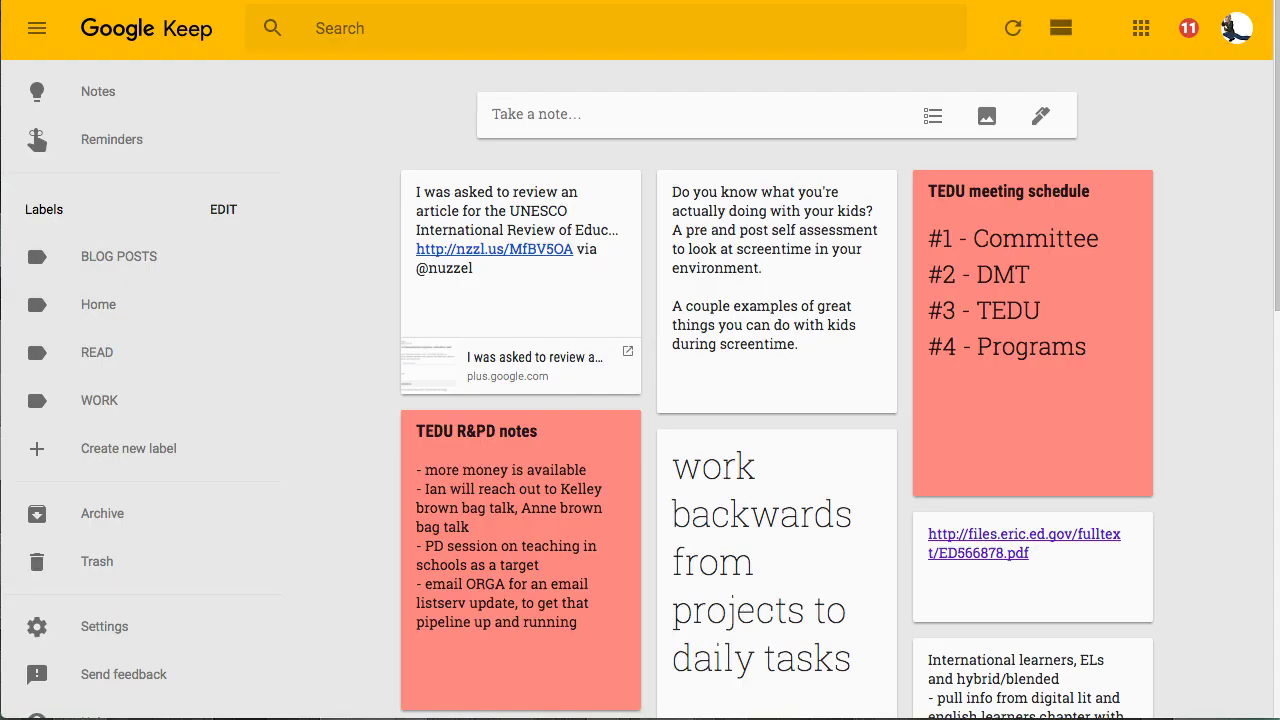
- Look through the saved notes on the main board, down past the blockchain pedagogy note
scroll(640, 400, down, 10)
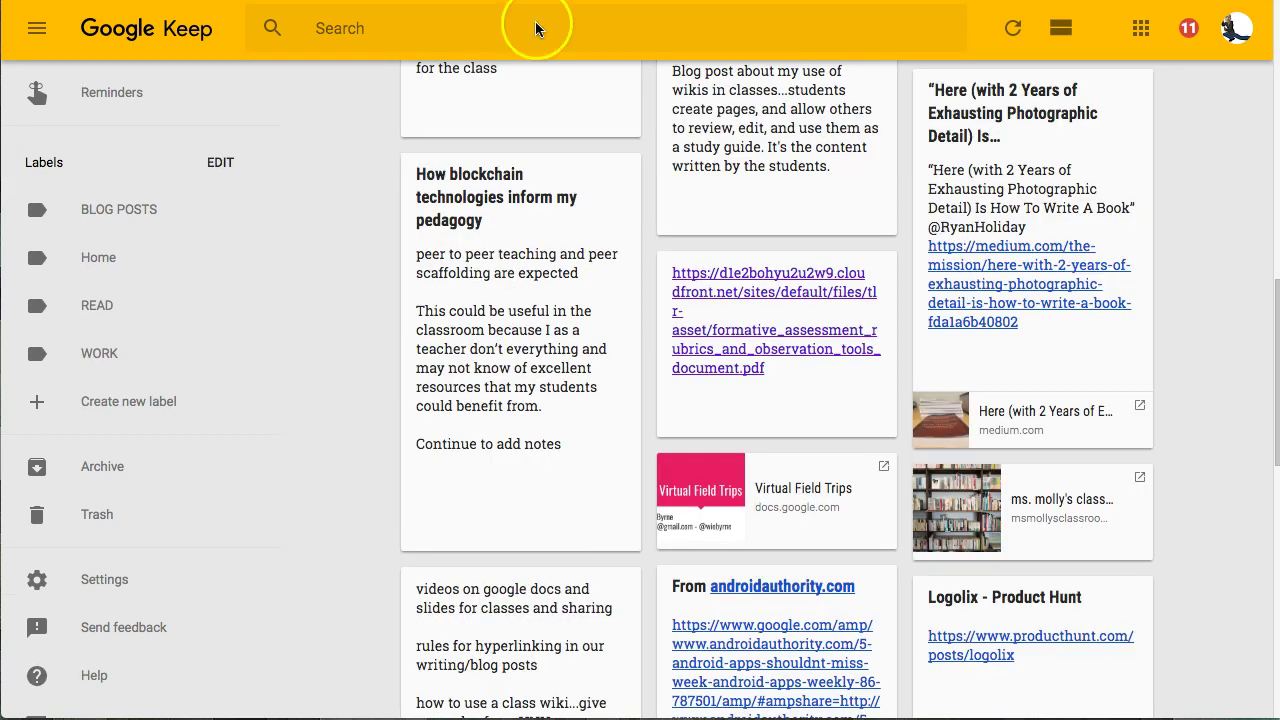
scroll(384, 277, up, 3)
scroll(384, 277, up, 5)
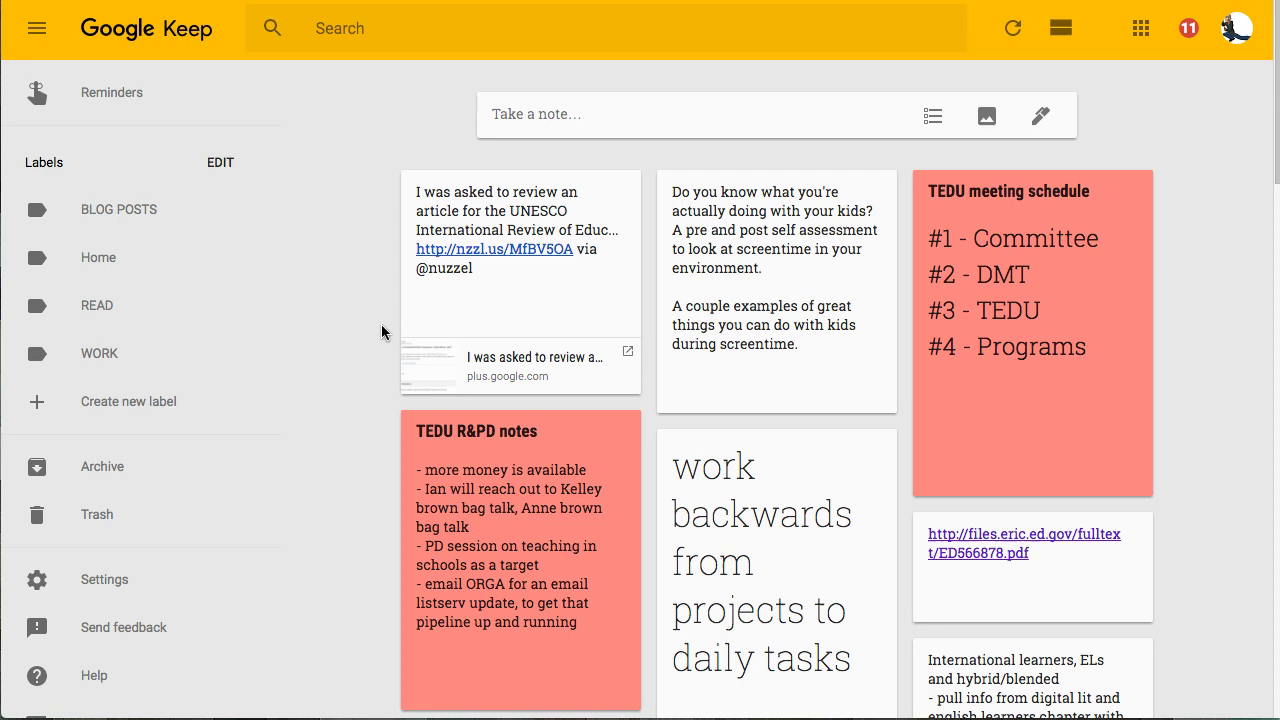
click(545, 208)
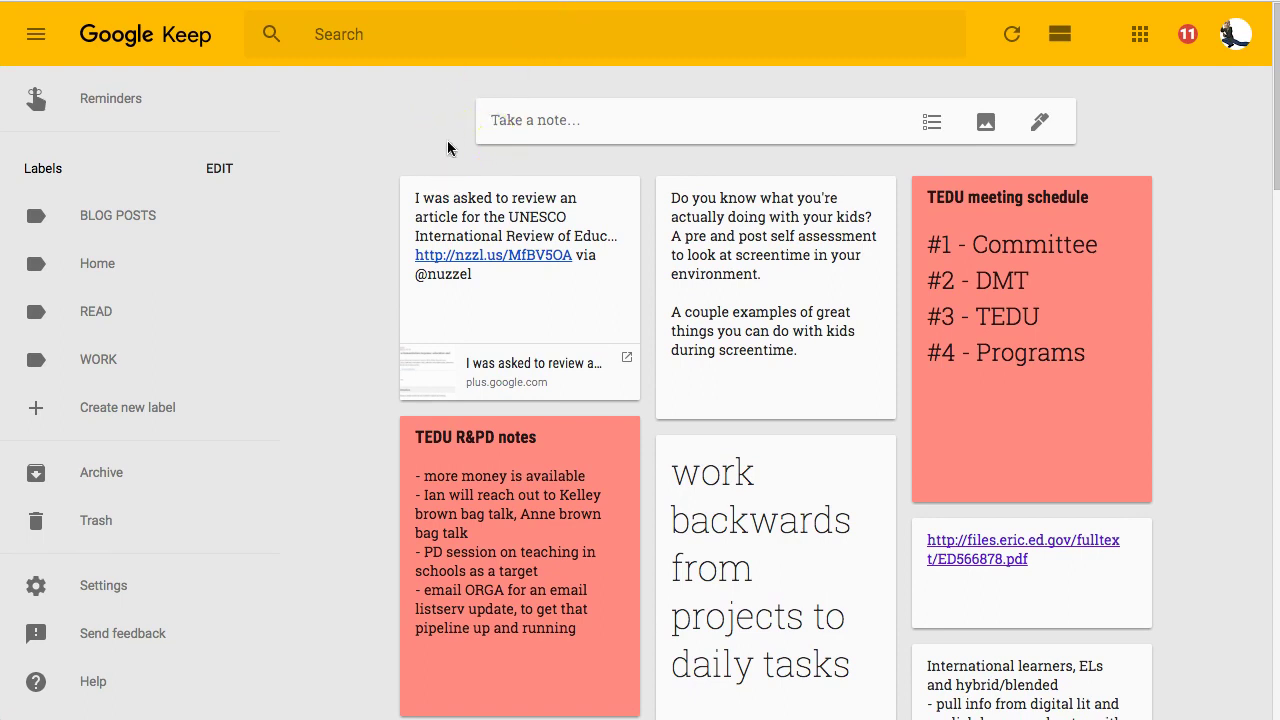
scroll(447, 148, down, 7)
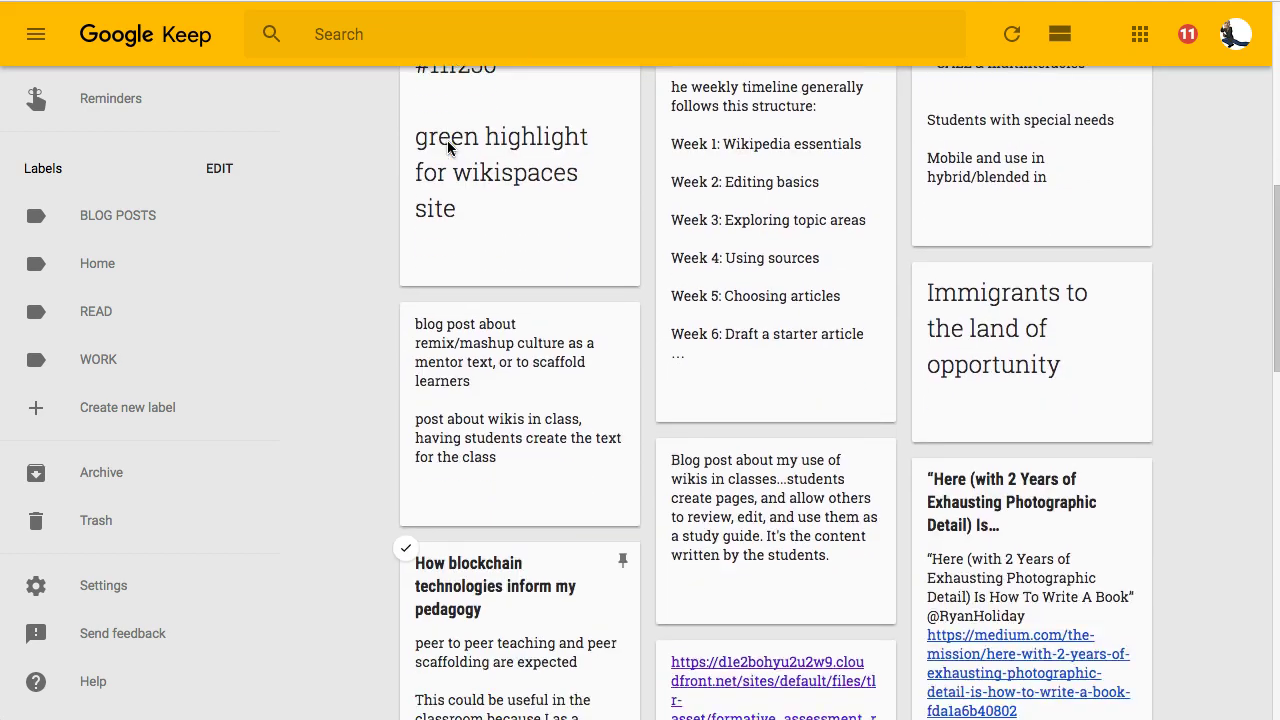
scroll(623, 271, down, 15)
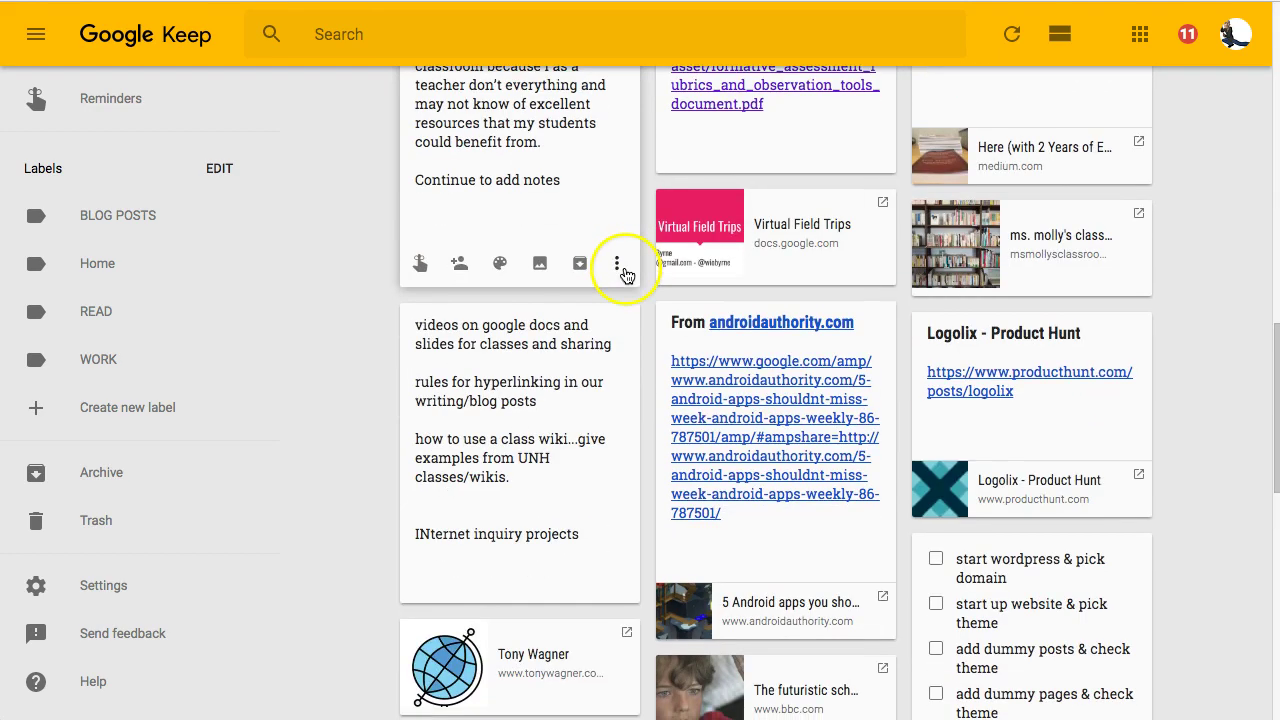
- Look through the older saved web links and text notes, down to the first voice notes about media literacy and students as apples
scroll(627, 281, down, 1)
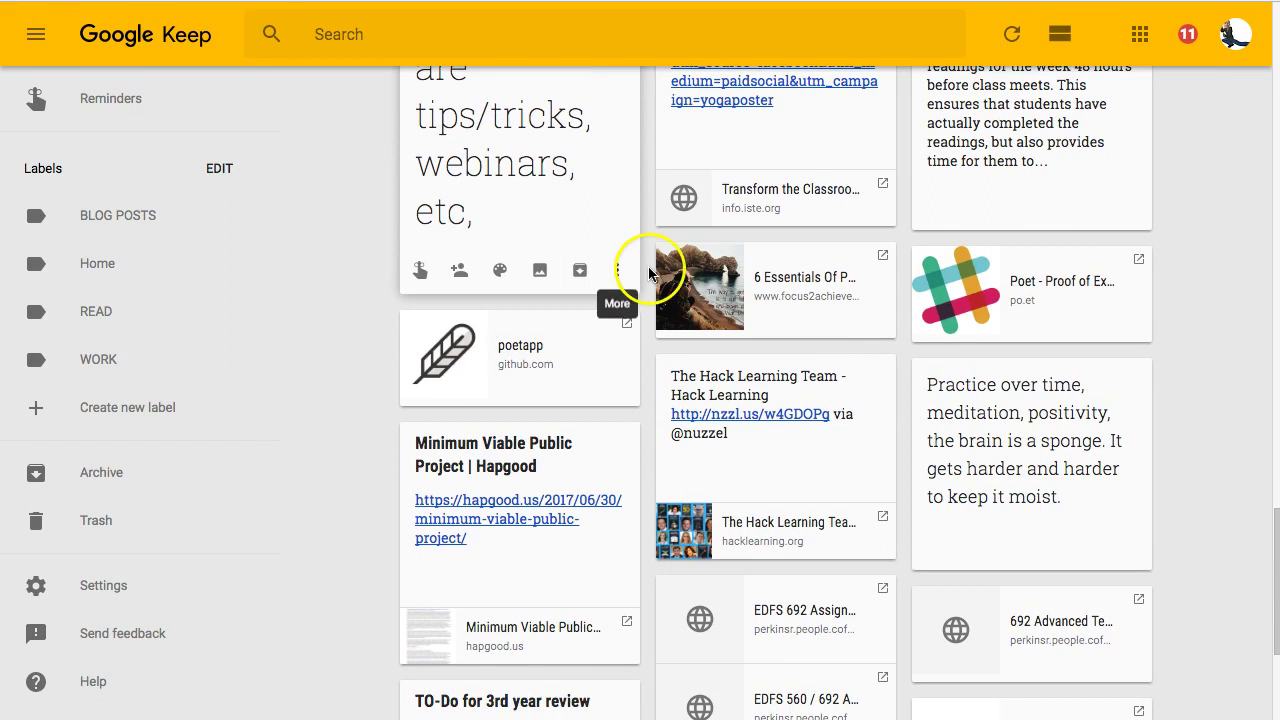
scroll(640, 262, down, 5)
scroll(647, 266, down, 2)
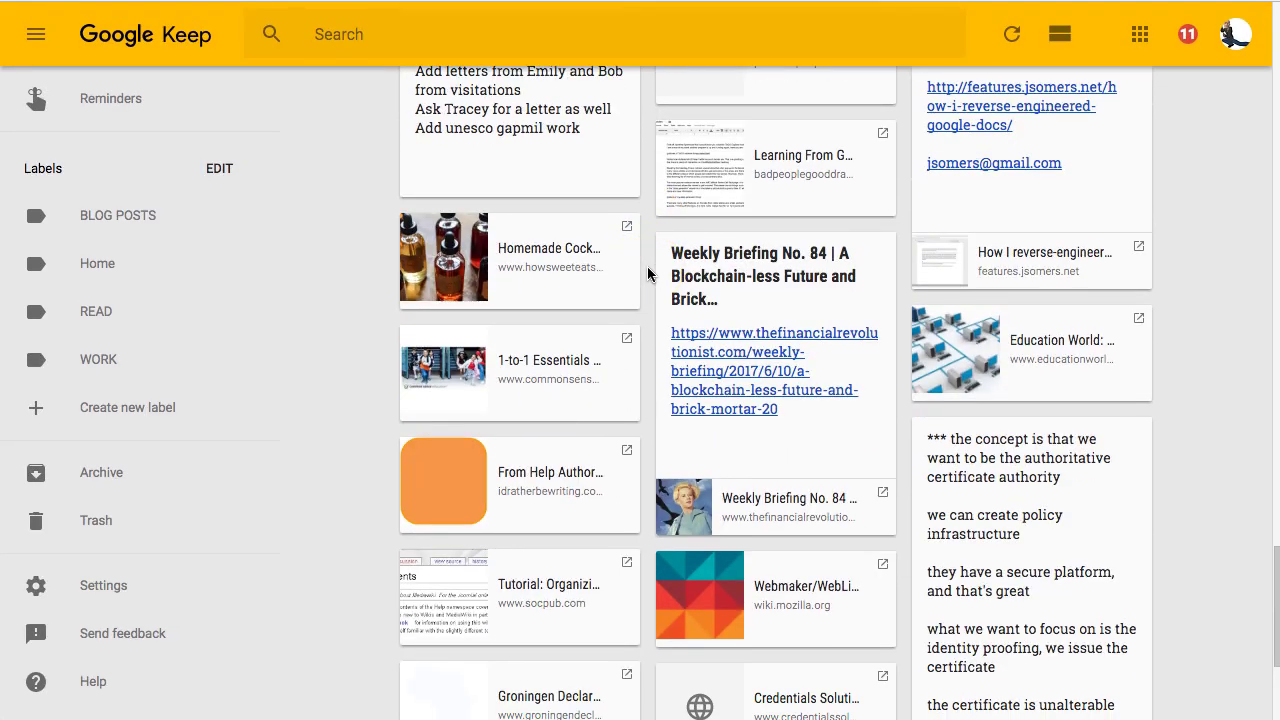
scroll(647, 273, down, 6)
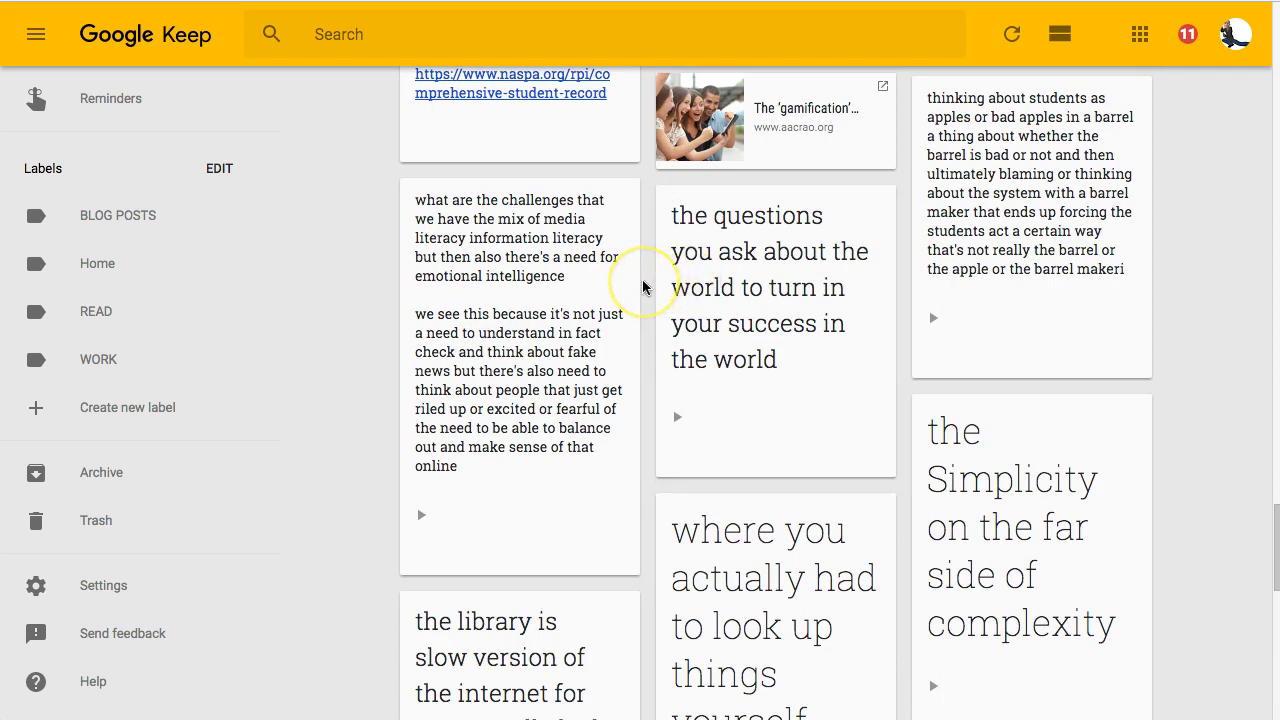
scroll(643, 287, up, 5)
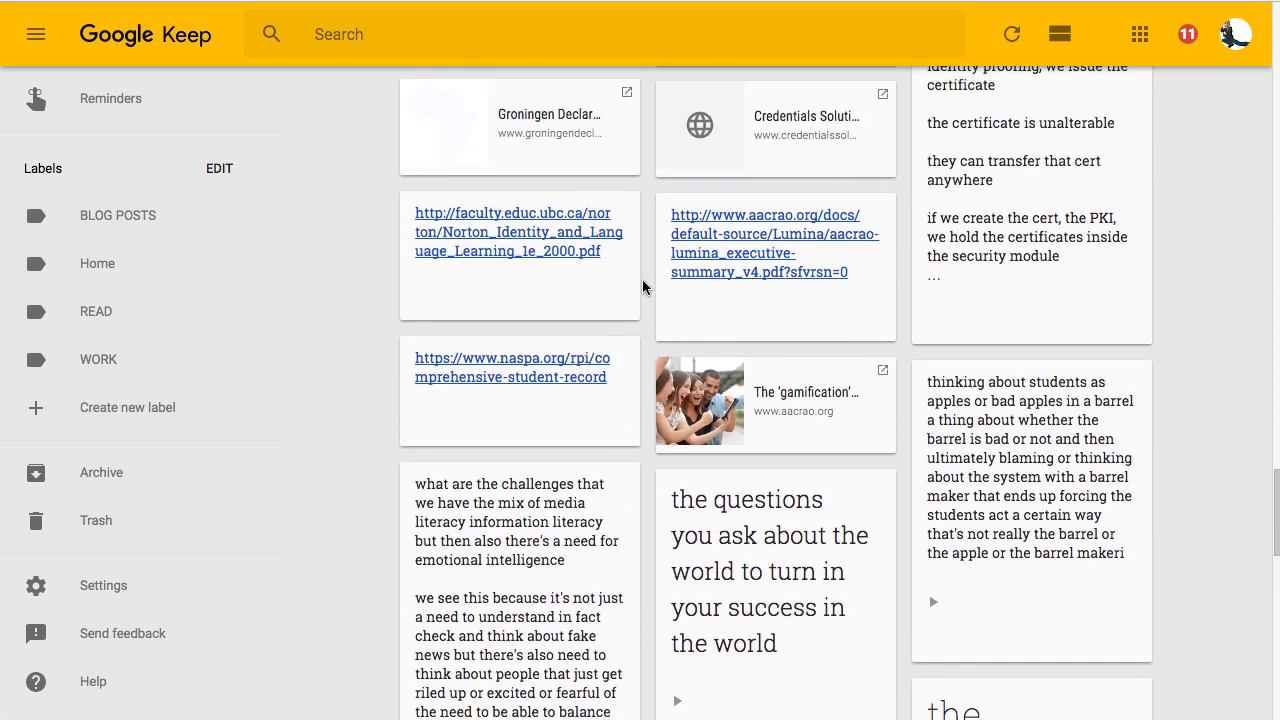
scroll(643, 287, up, 2)
scroll(643, 287, down, 5)
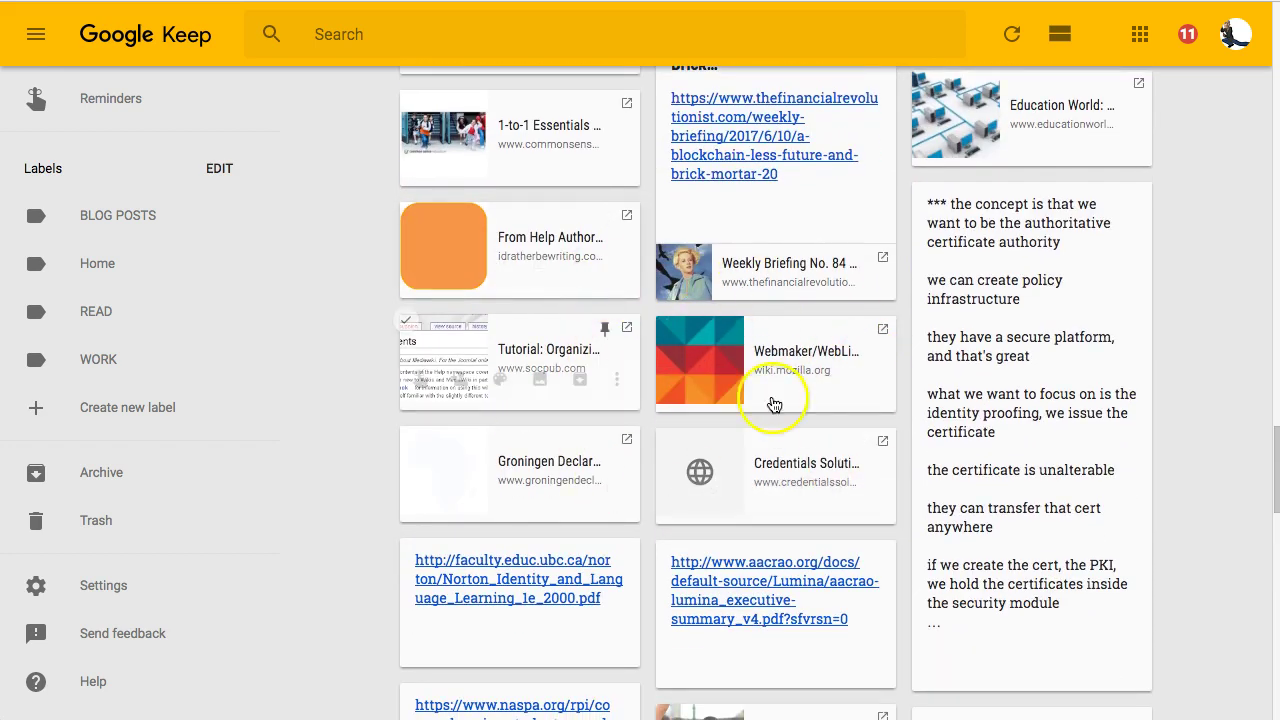
scroll(1014, 363, down, 1)
scroll(1014, 363, down, 5)
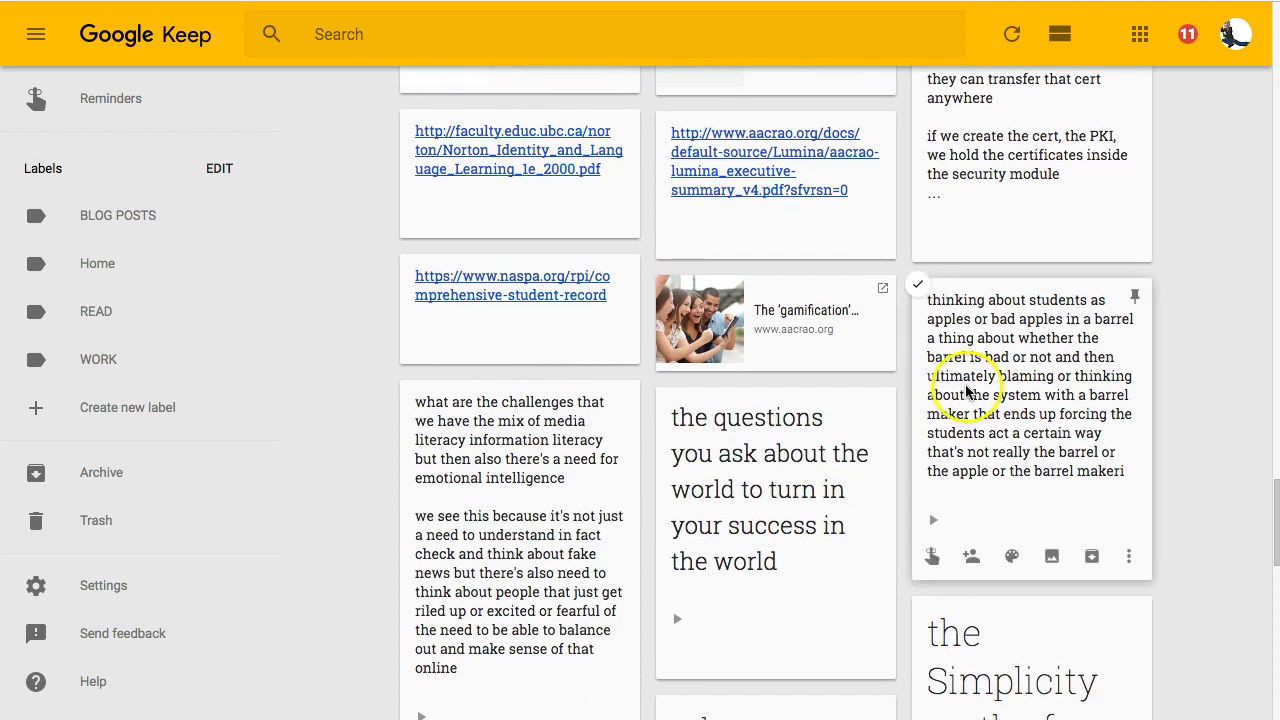
- Browse the dictated voice notes further down the board, and go back up to the one about shouting into an echo chamber
scroll(974, 389, down, 4)
scroll(950, 392, down, 2)
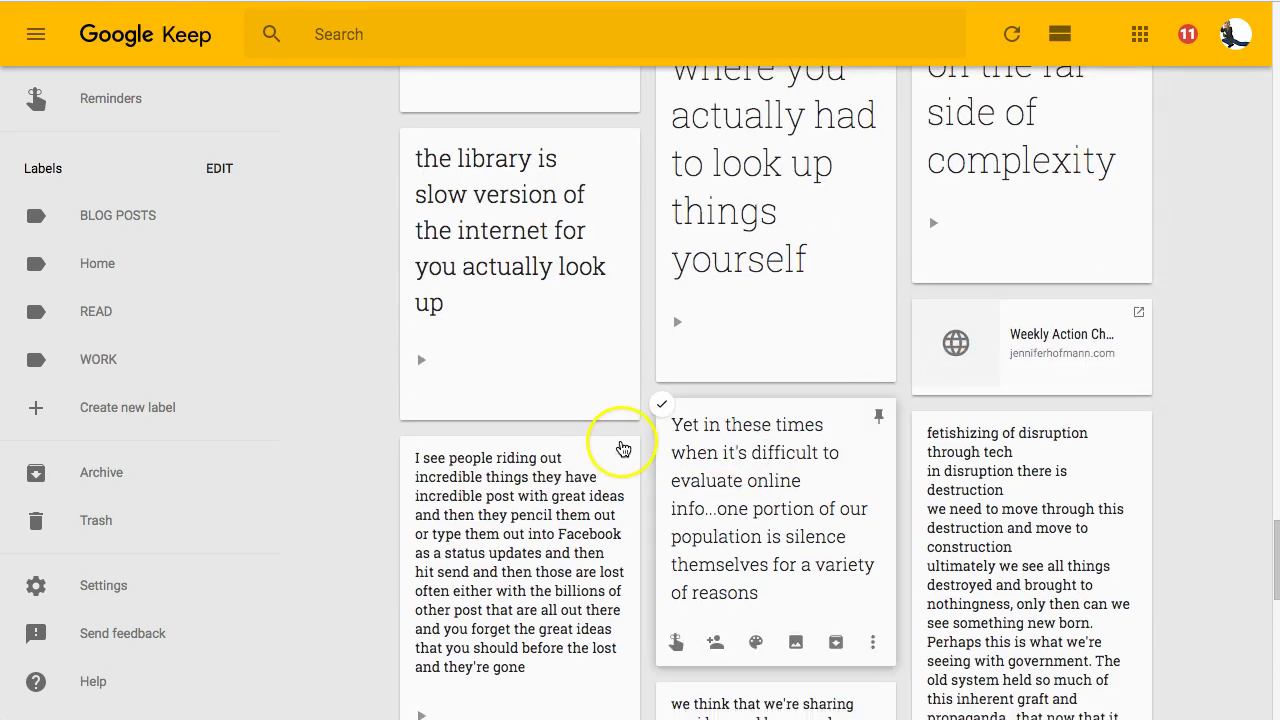
scroll(632, 440, up, 1)
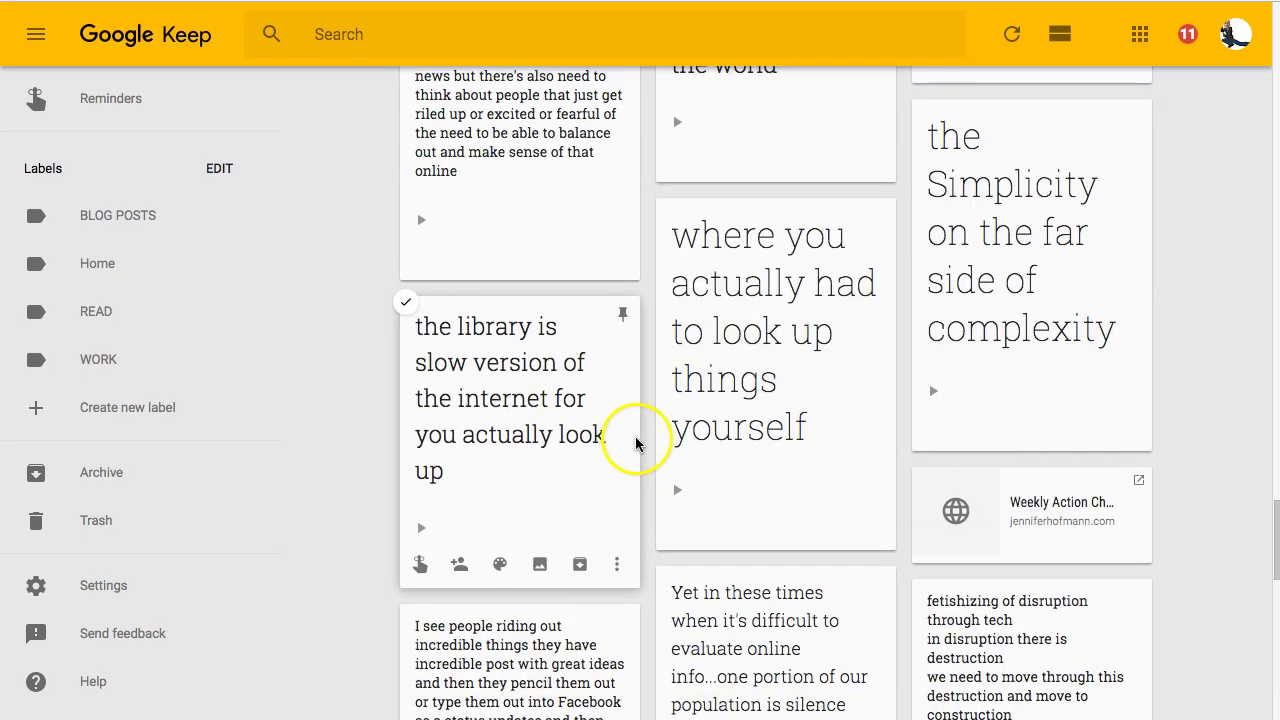
scroll(634, 440, down, 2)
scroll(640, 438, down, 3)
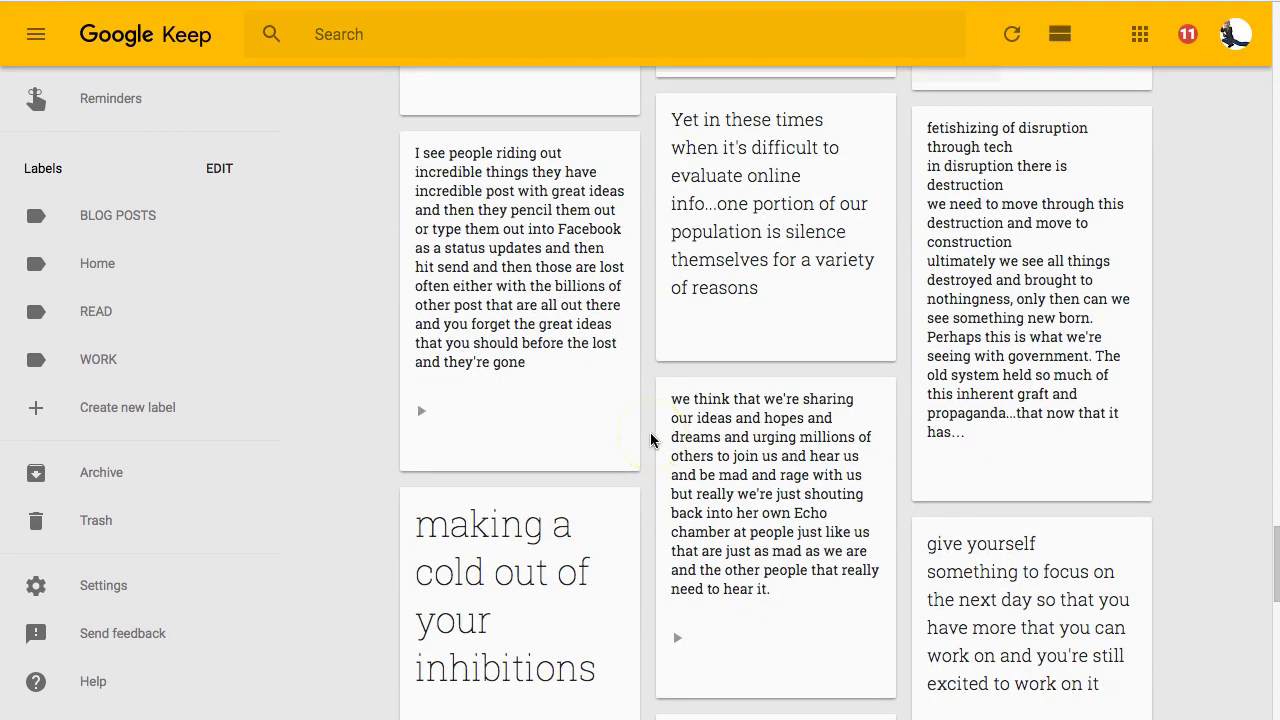
scroll(648, 436, down, 6)
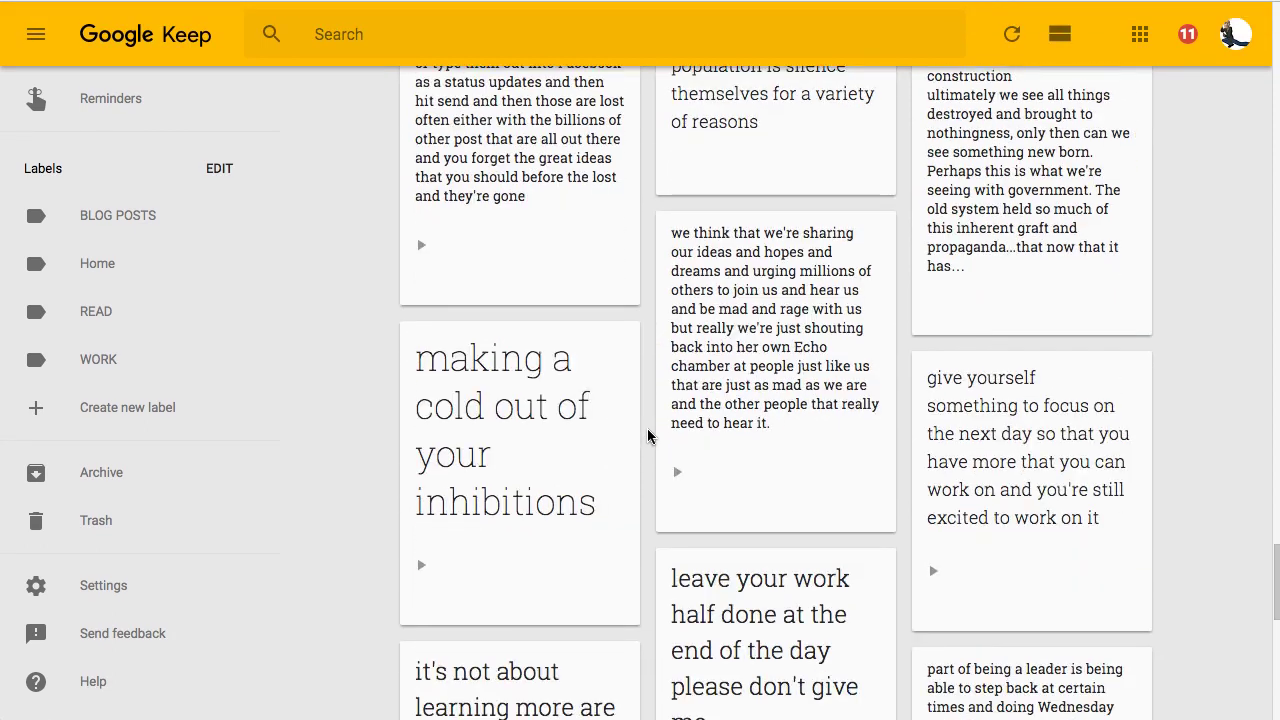
scroll(648, 436, down, 4)
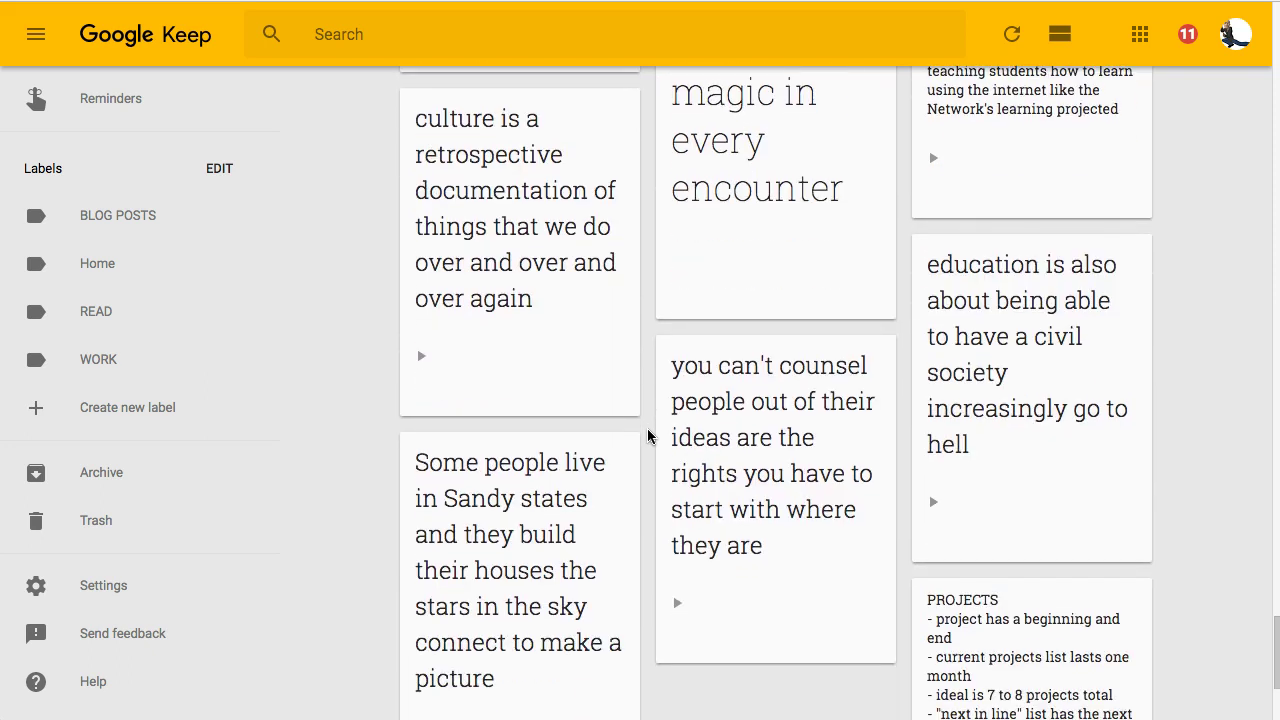
scroll(648, 436, down, 3)
scroll(648, 436, up, 4)
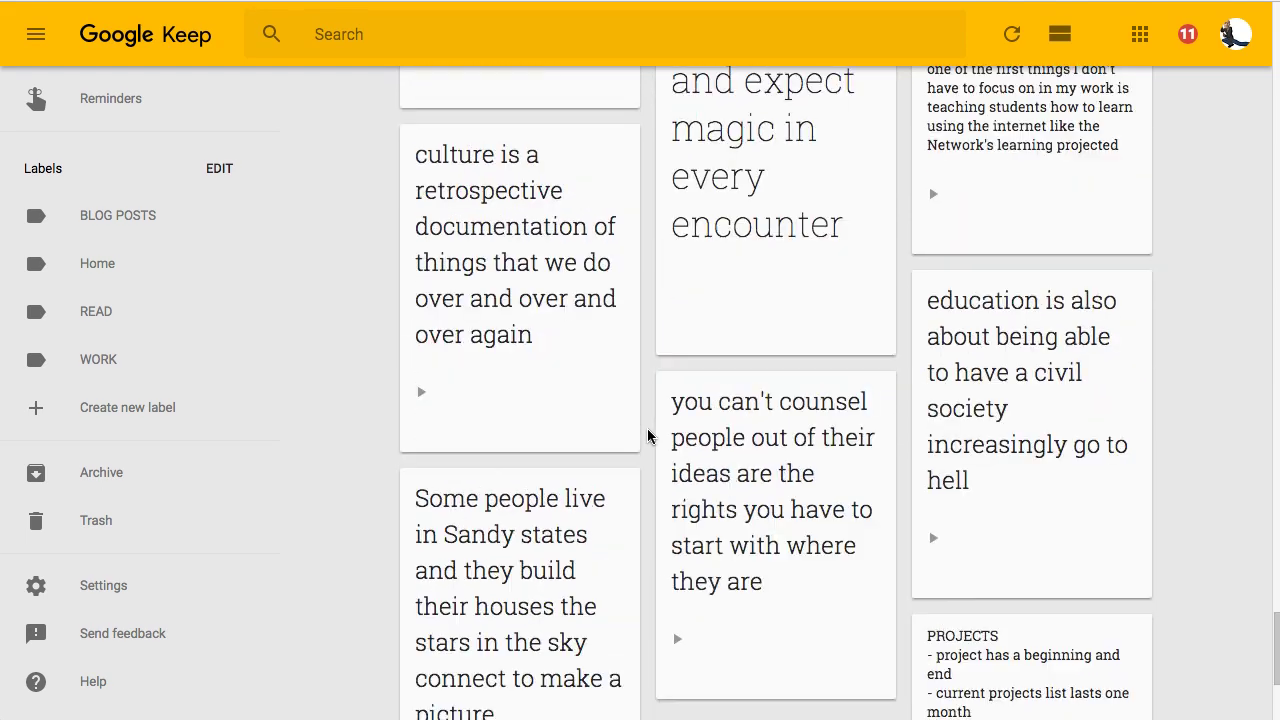
scroll(648, 436, up, 3)
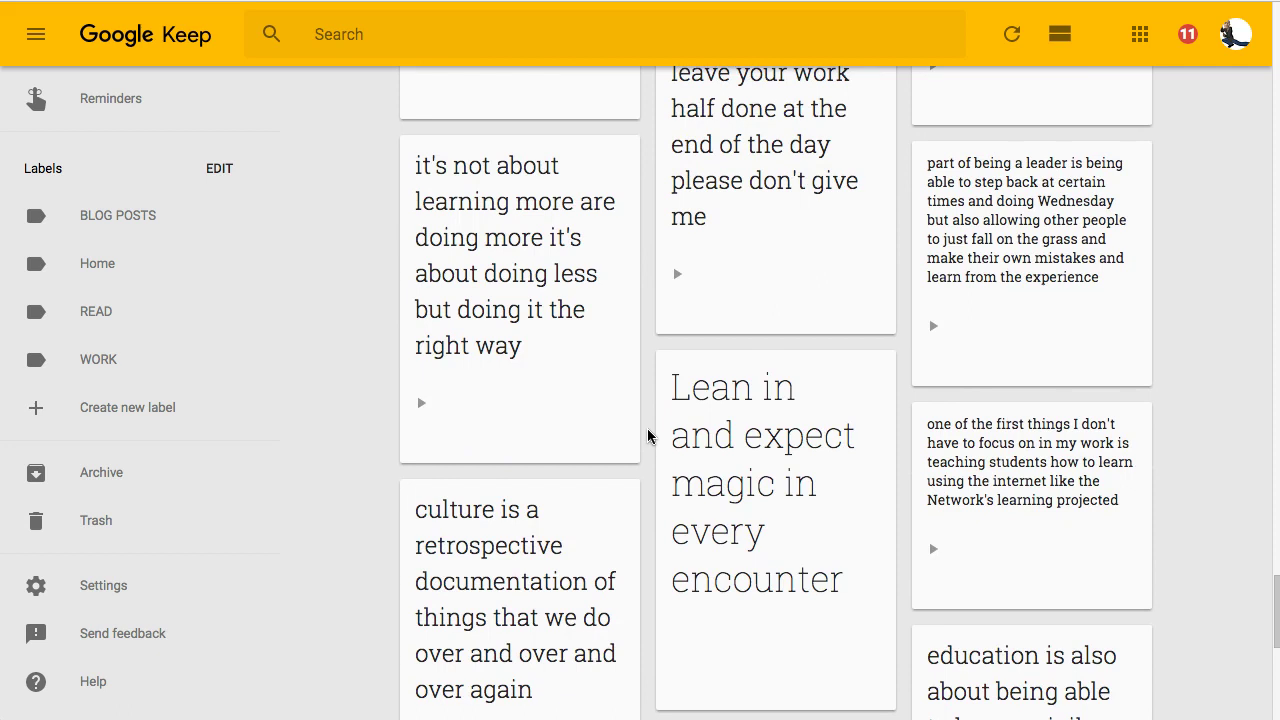
scroll(648, 436, up, 2)
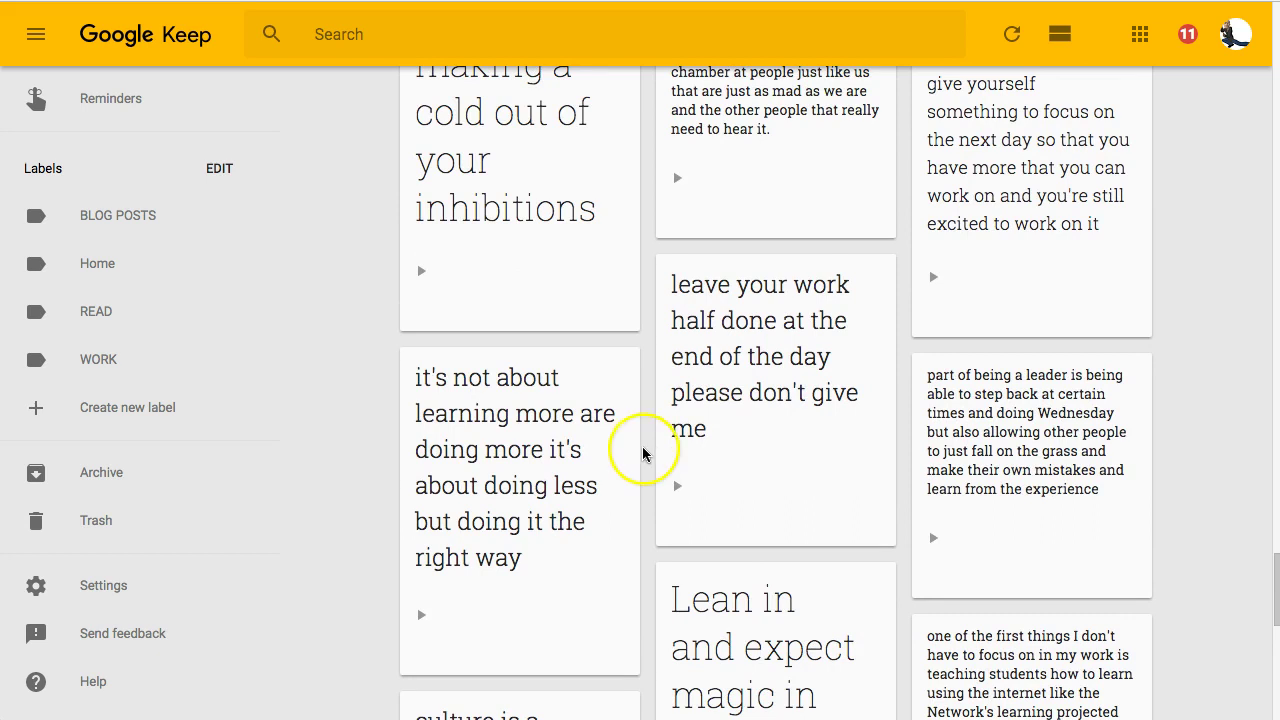
scroll(642, 455, up, 1)
scroll(642, 455, up, 1)
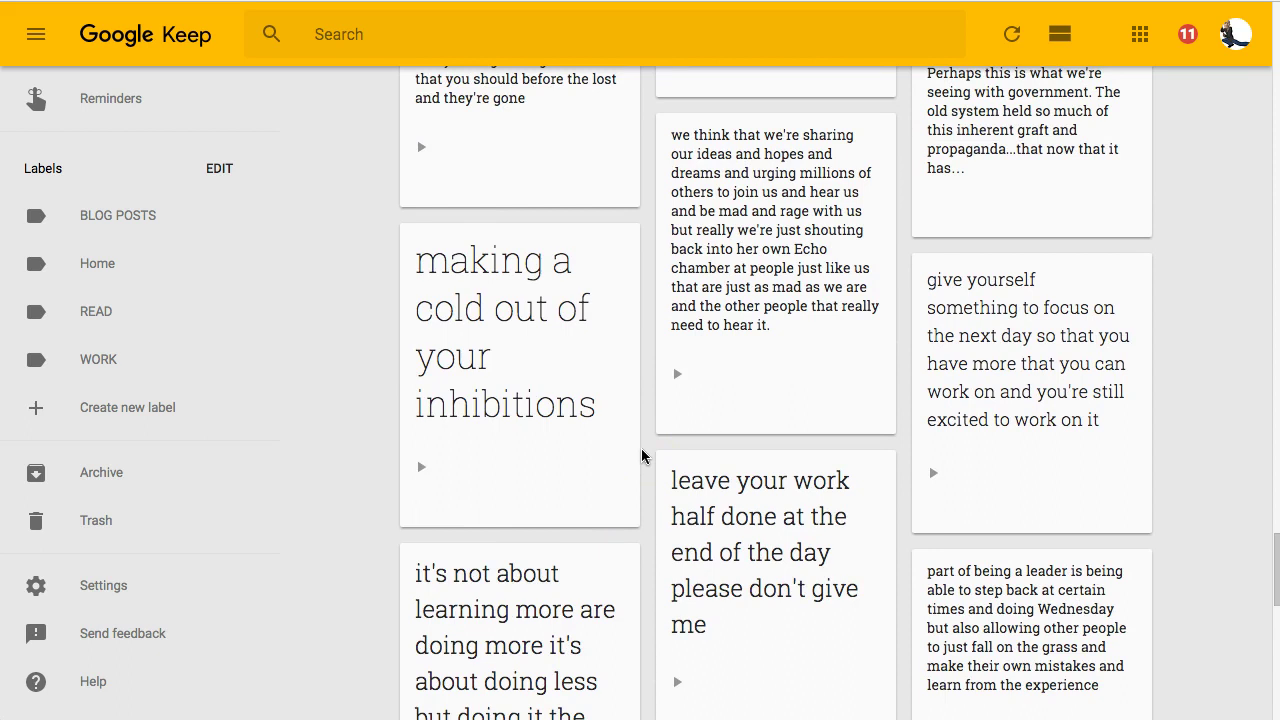
scroll(642, 455, up, 2)
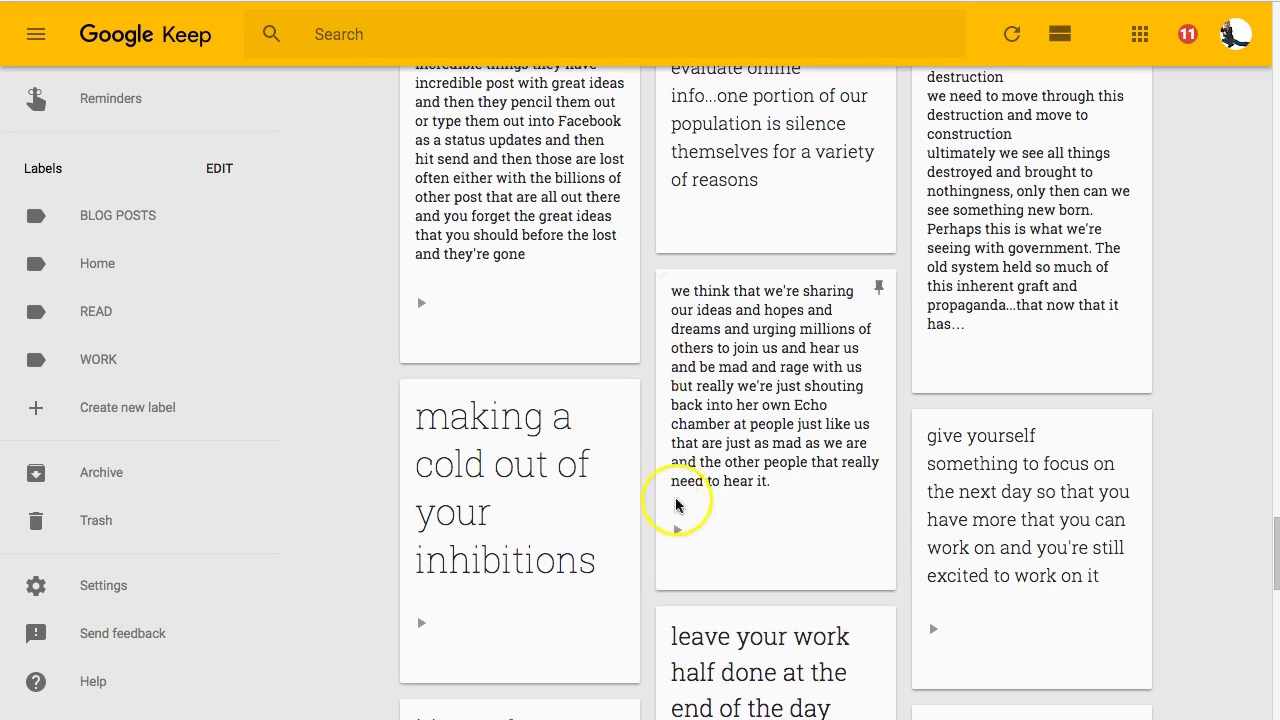
- Open the echo chamber voice note, play a few seconds of its audio recording, pause it and close the note
click(676, 536)
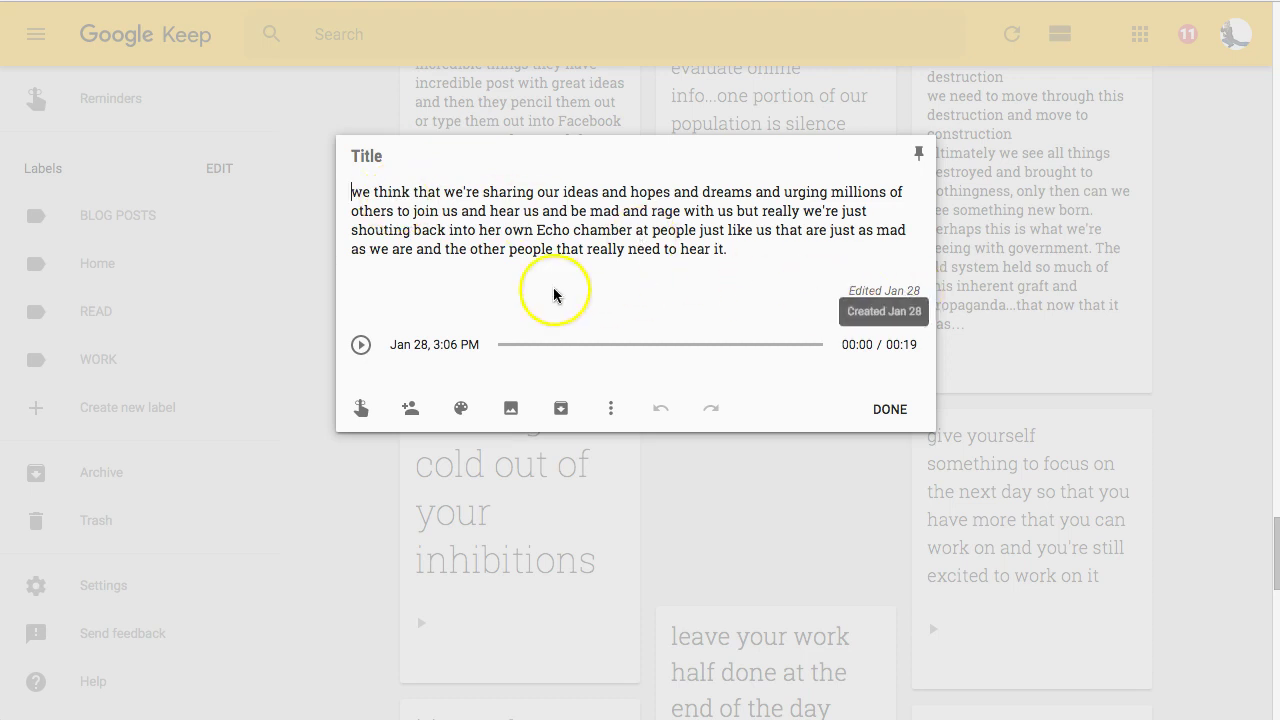
click(361, 345)
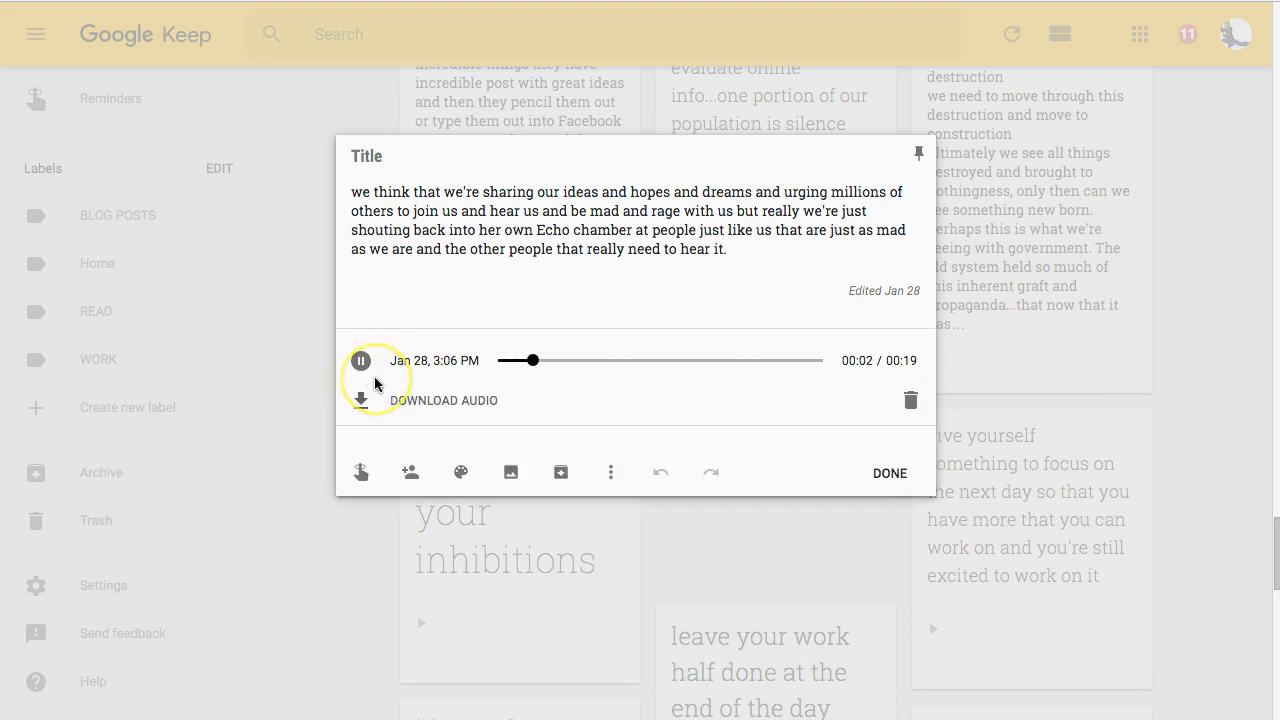
click(362, 364)
click(362, 364)
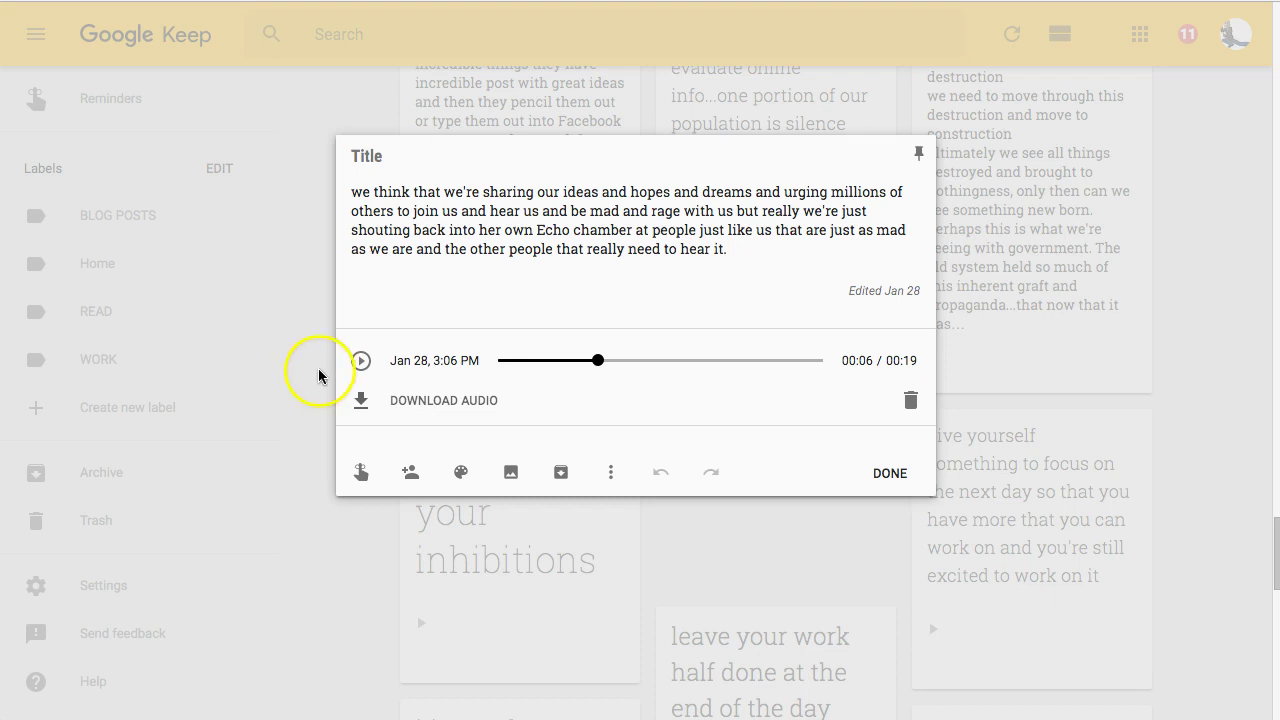
click(829, 118)
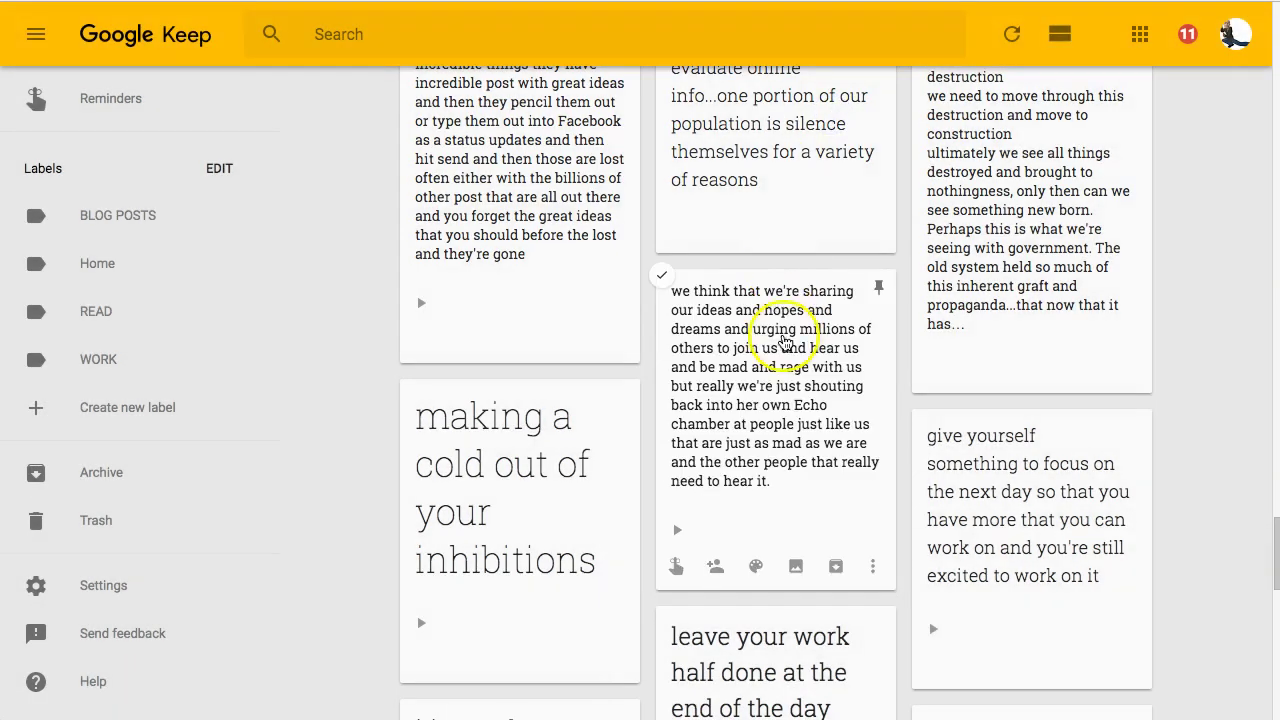
- Reopen the echo chamber note and examine its transcribed text, highlighting the passage from "that we're sharing" to "that really"
click(788, 342)
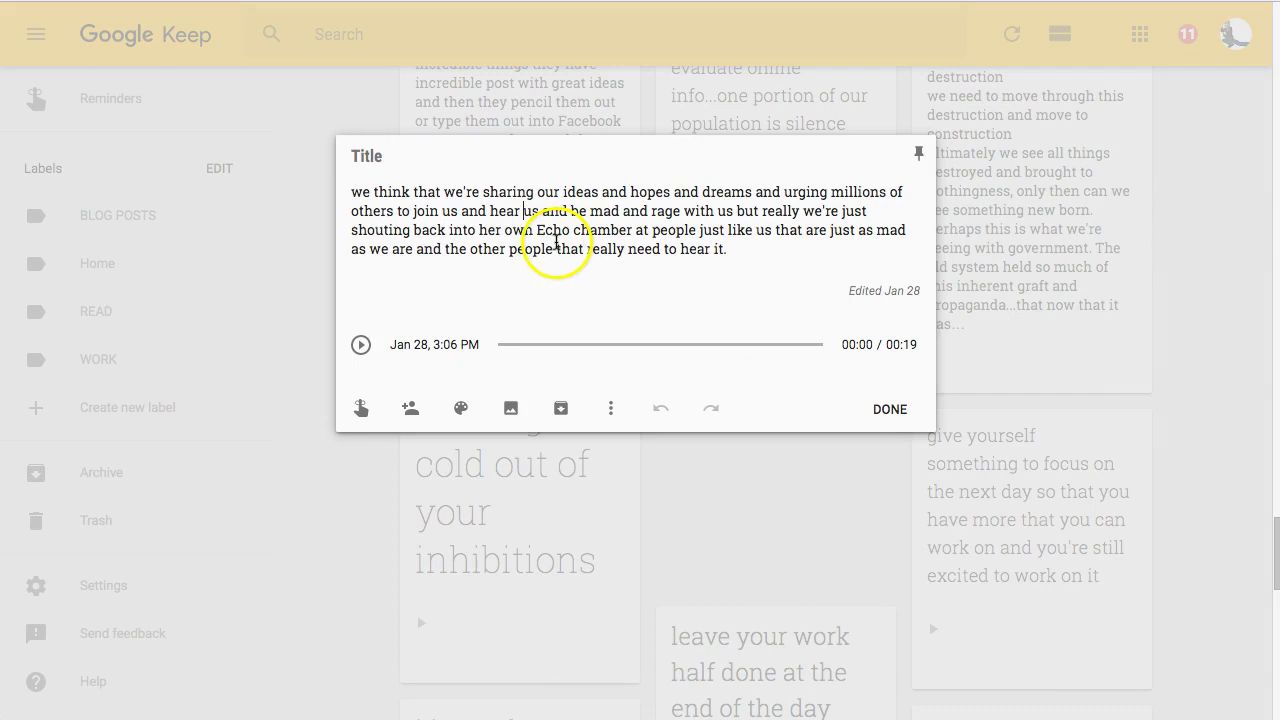
click(522, 211)
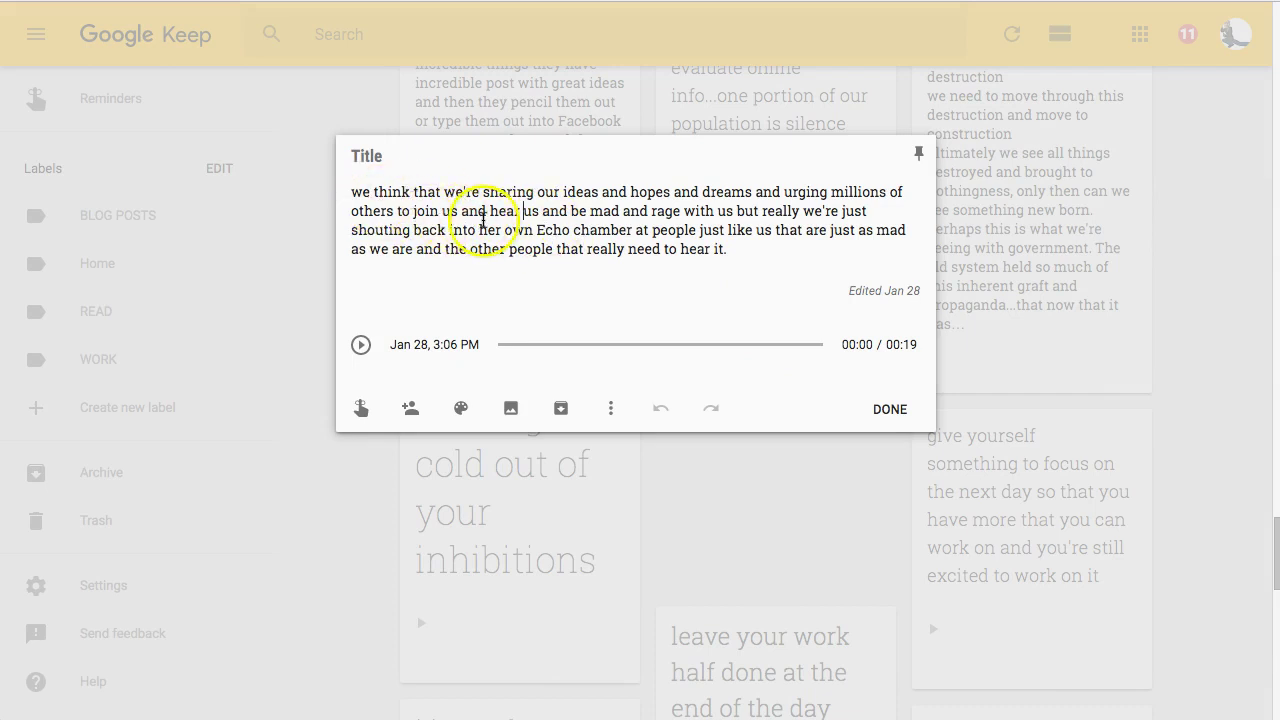
drag(356, 196, 749, 258)
click(749, 258)
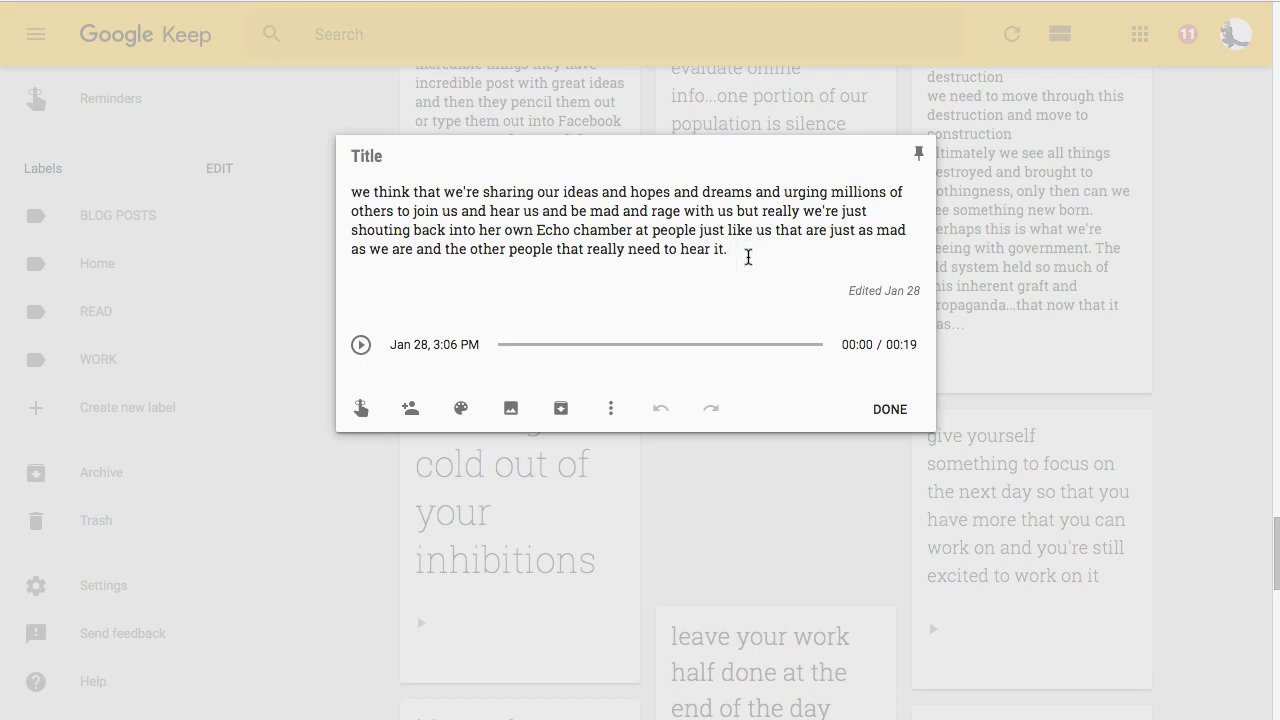
click(718, 249)
drag(413, 197, 621, 243)
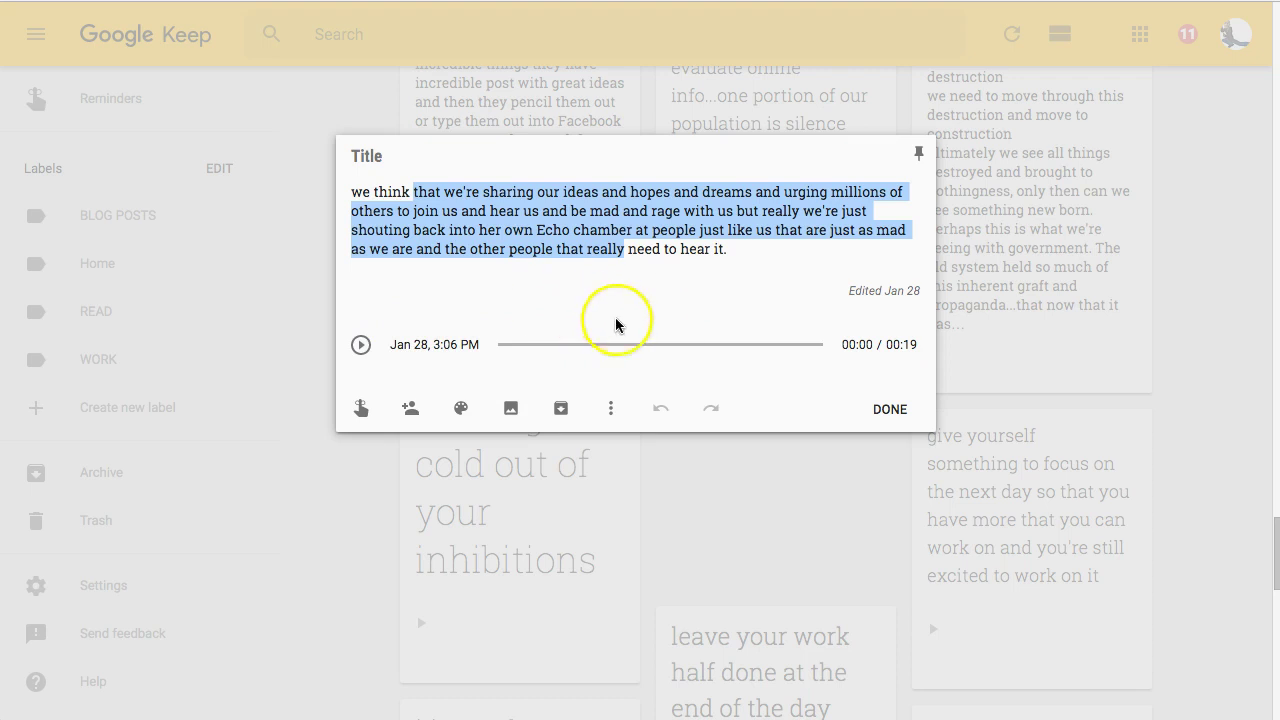
click(445, 221)
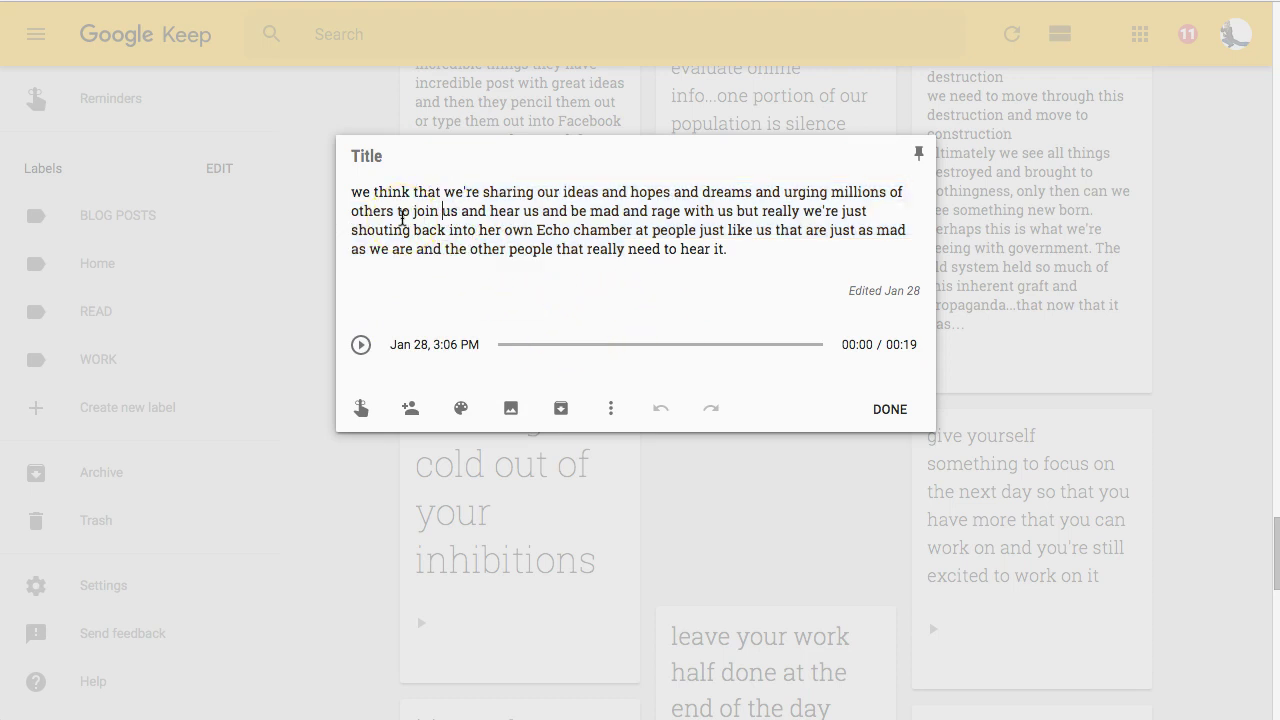
click(402, 220)
click(661, 234)
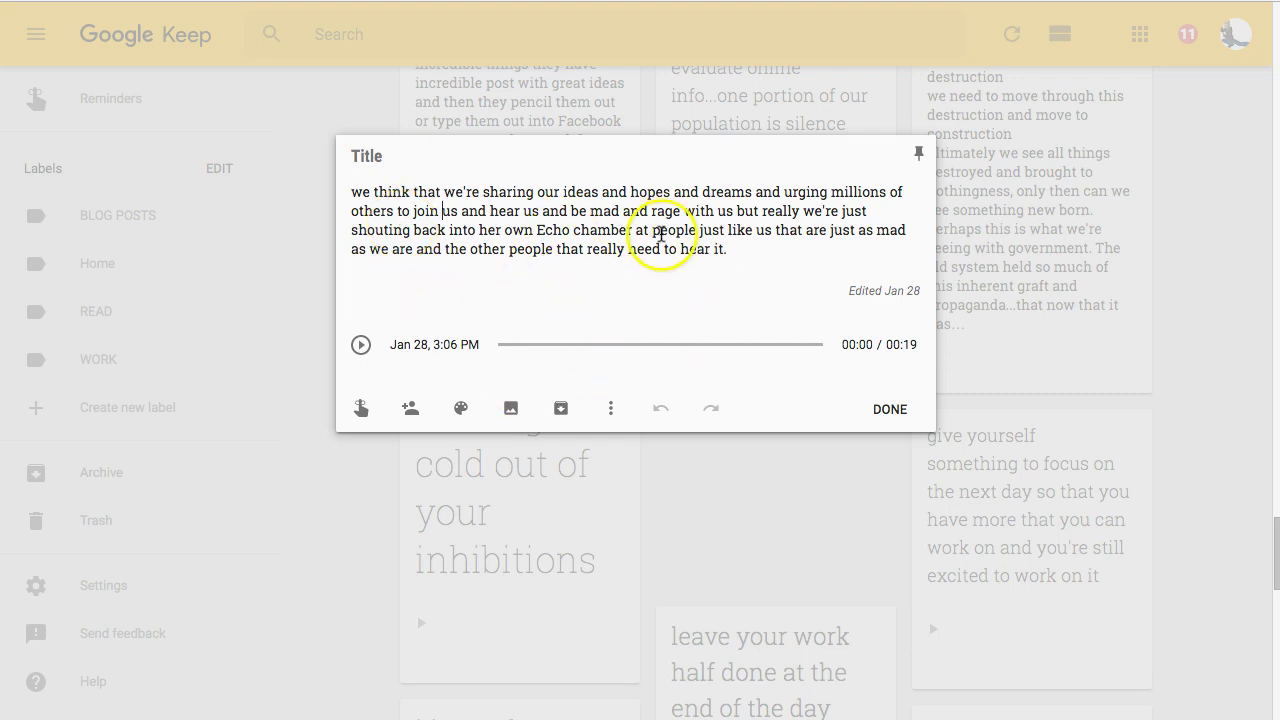
- Pin the echo chamber note, close it, and check it among the pinned notes at the start of the main board
click(920, 160)
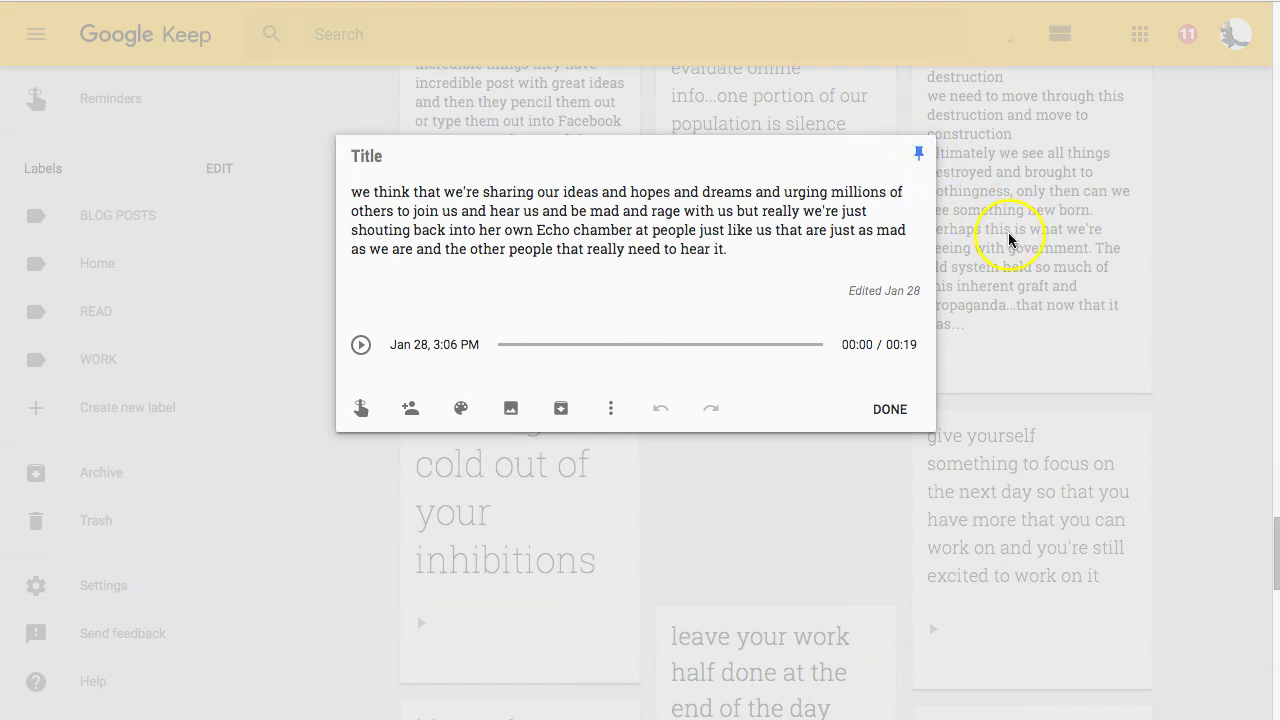
click(894, 100)
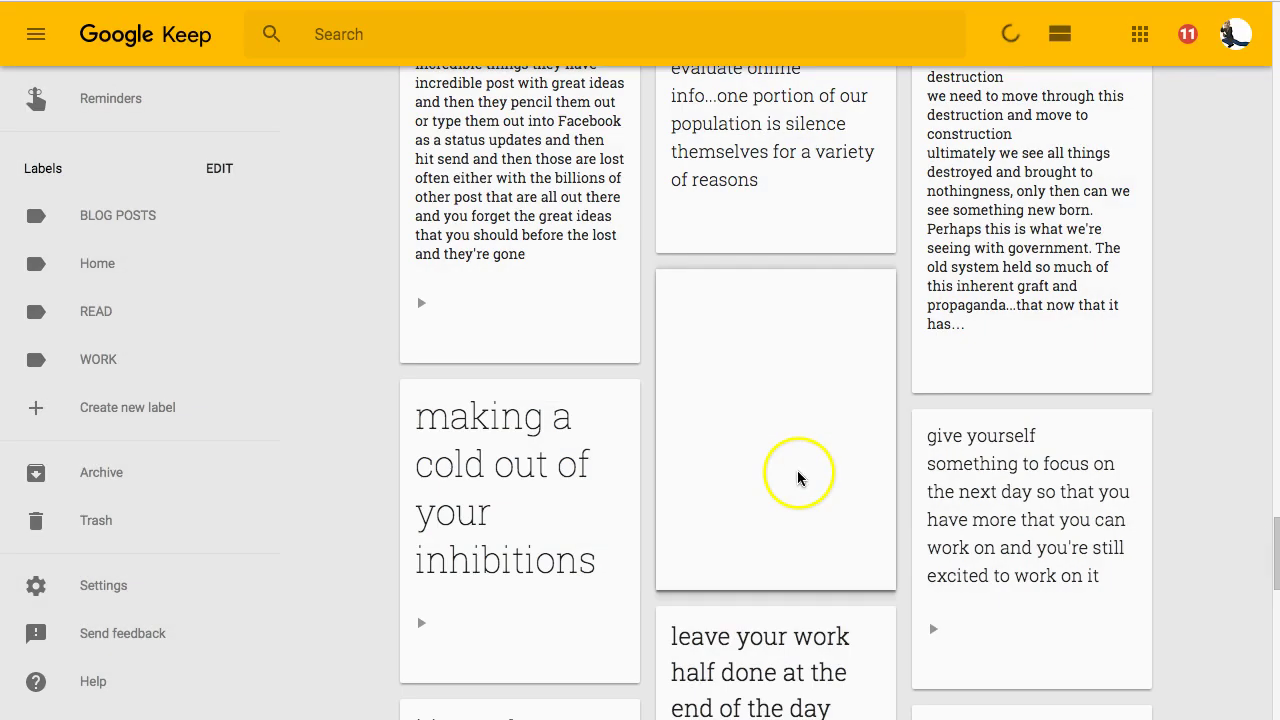
click(90, 103)
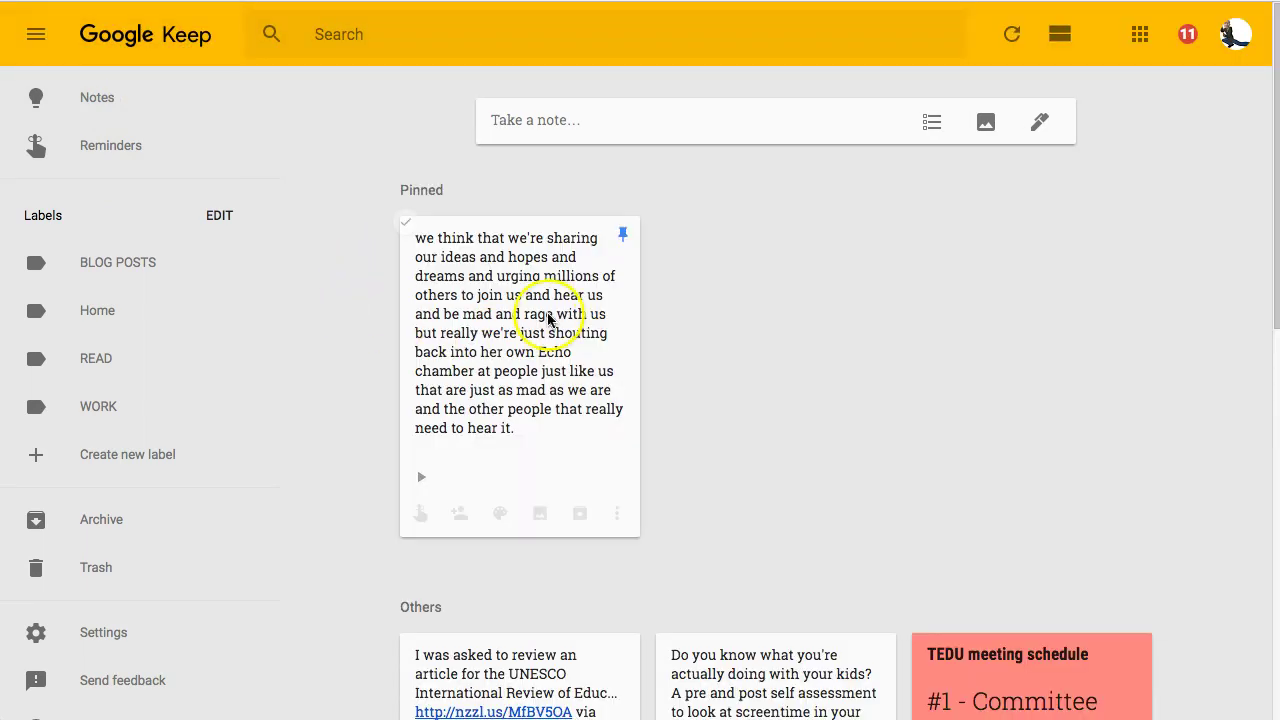
click(731, 375)
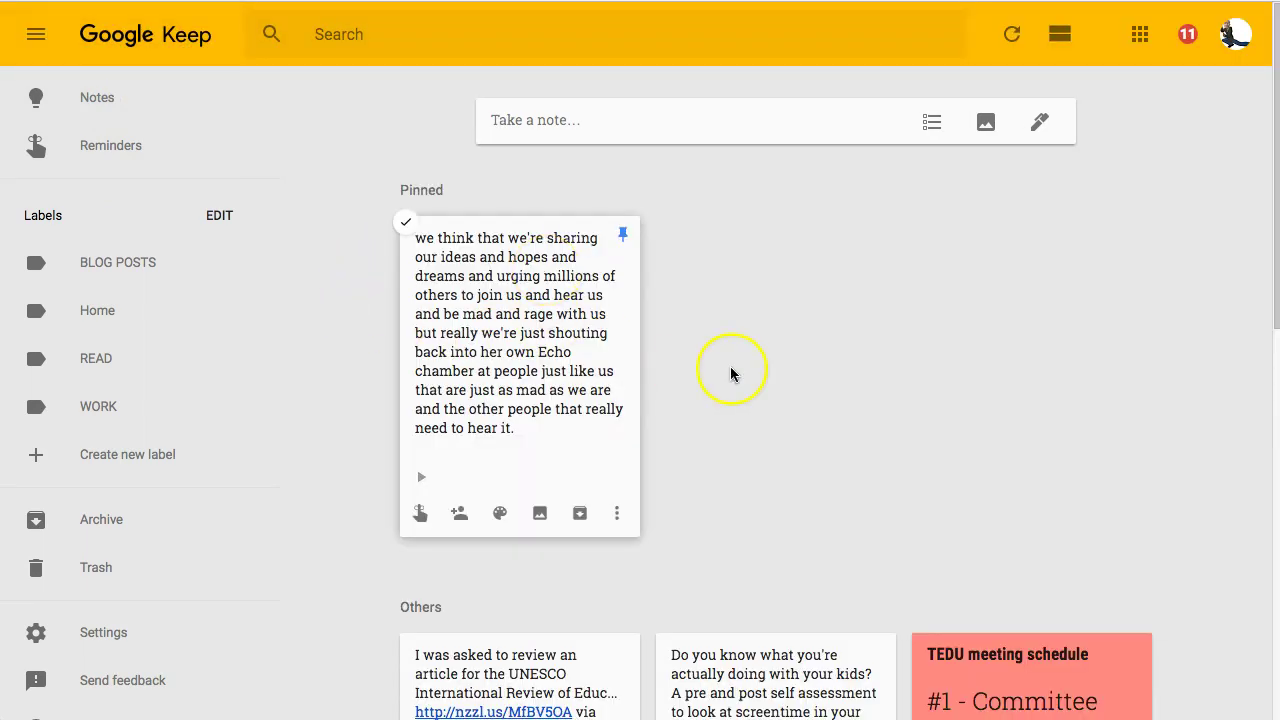